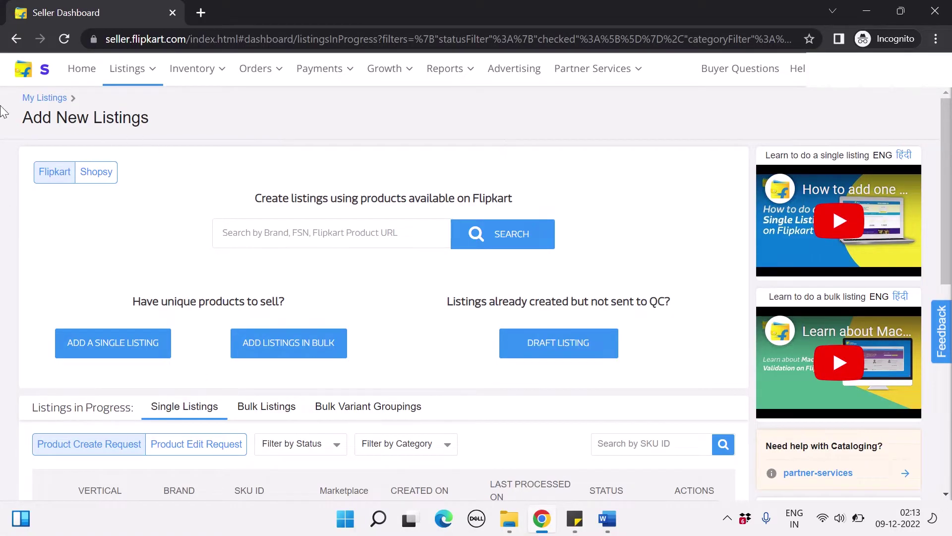
# Start a single listing on the Flipkart marketplace and choose the Wallet Card Wallets vertical.
pyautogui.moveTo(141, 81)
pyautogui.click(103, 354)
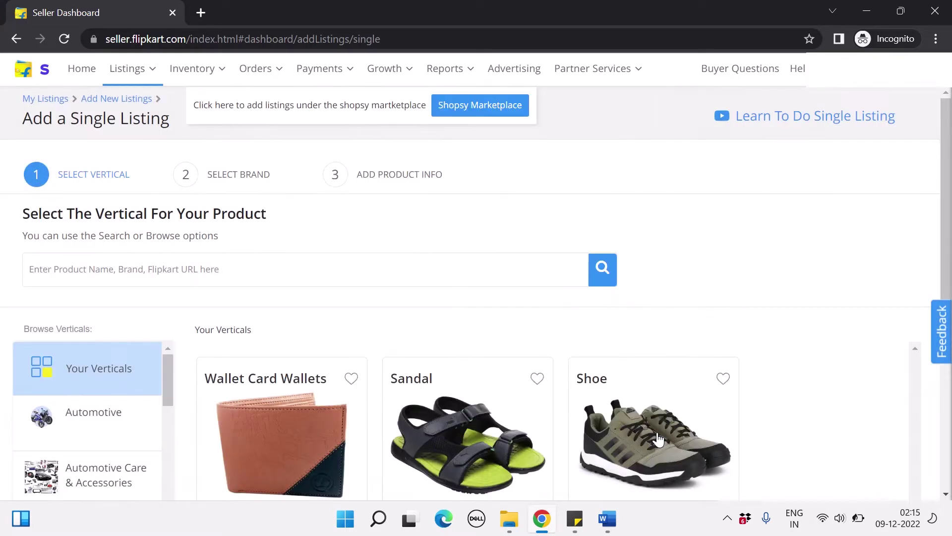
pyautogui.click(657, 438)
pyautogui.scroll(-3, 200, 272)
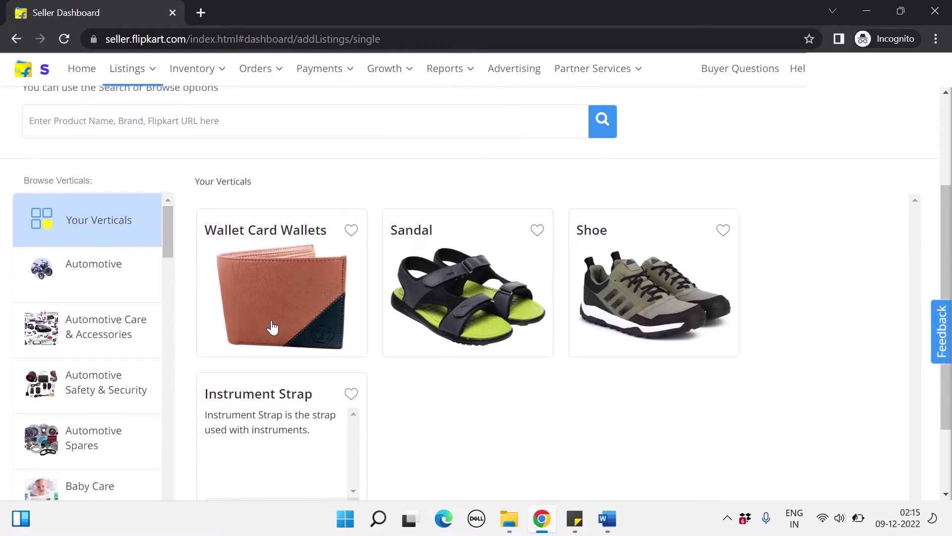
pyautogui.click(272, 327)
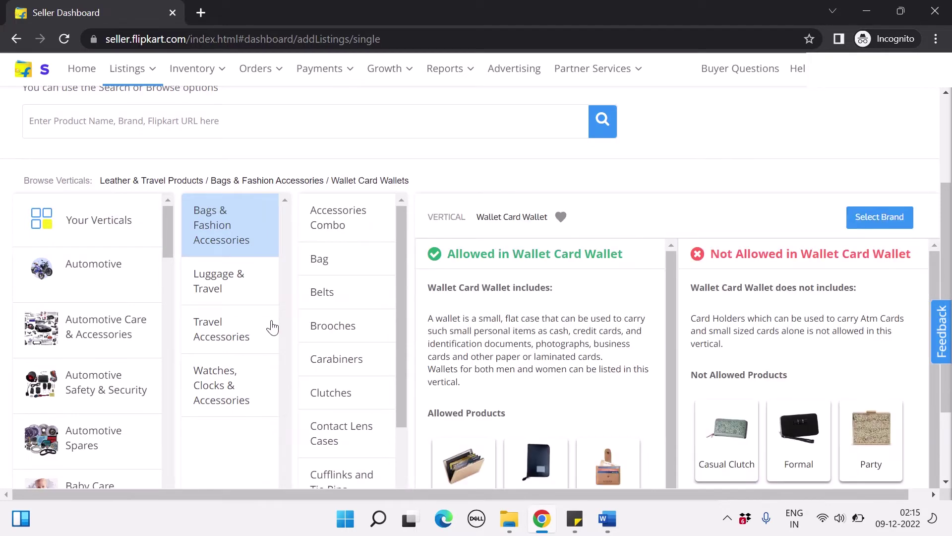
pyautogui.scroll(-6, 338, 260)
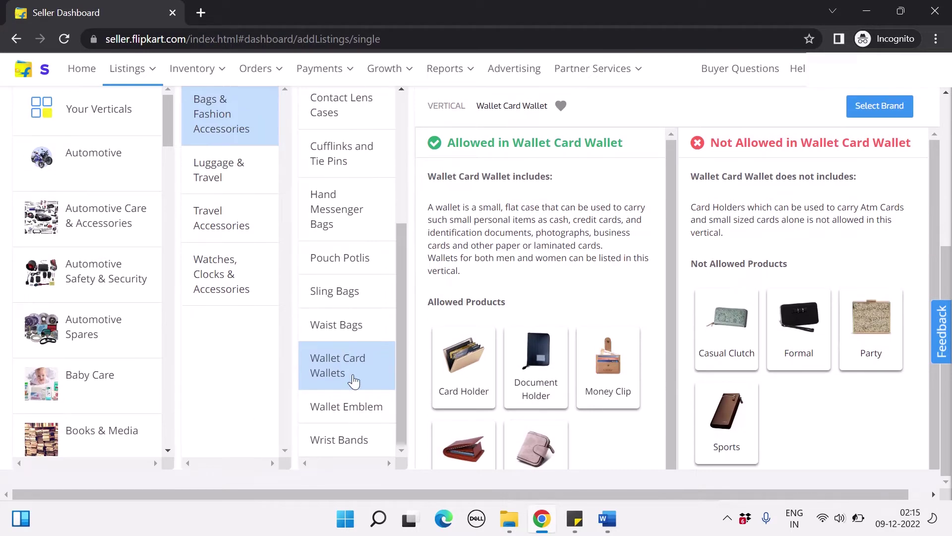
# Continue to brand selection, check the brand ABCD and create a new listing under it.
pyautogui.click(868, 110)
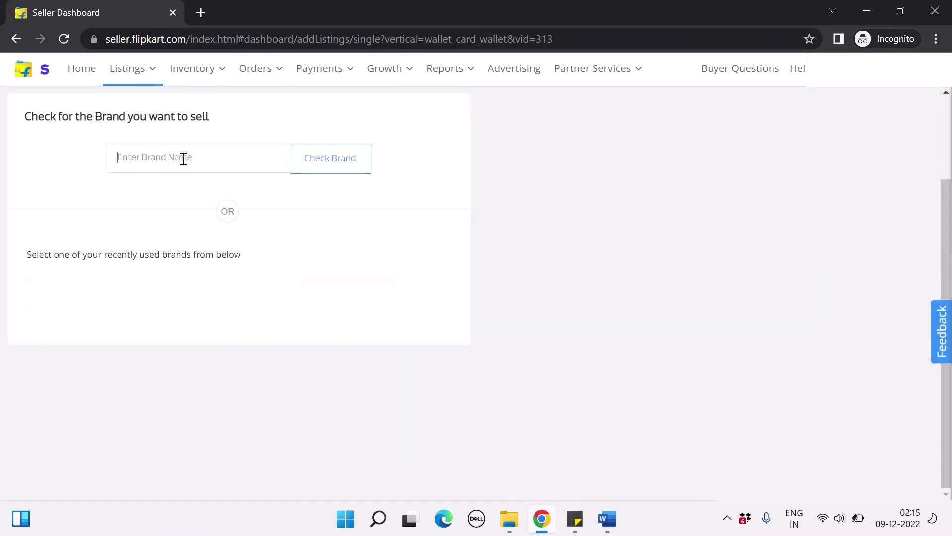
pyautogui.write('ABCD')
pyautogui.press('Return')
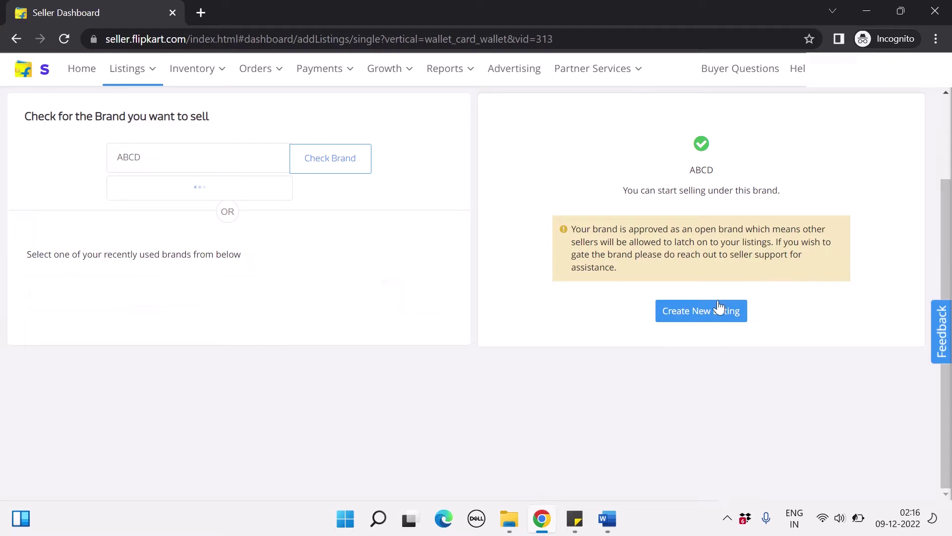
pyautogui.click(714, 317)
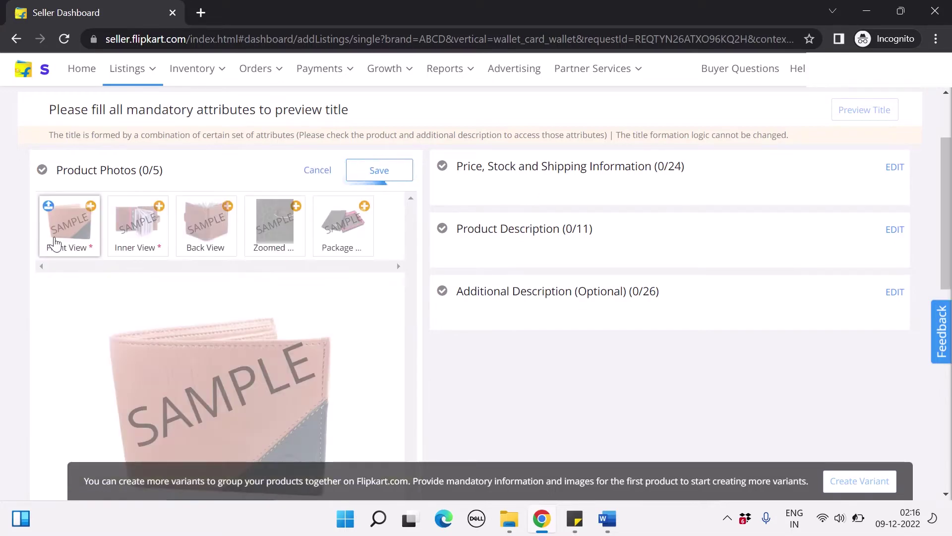
pyautogui.scroll(-4, 221, 278)
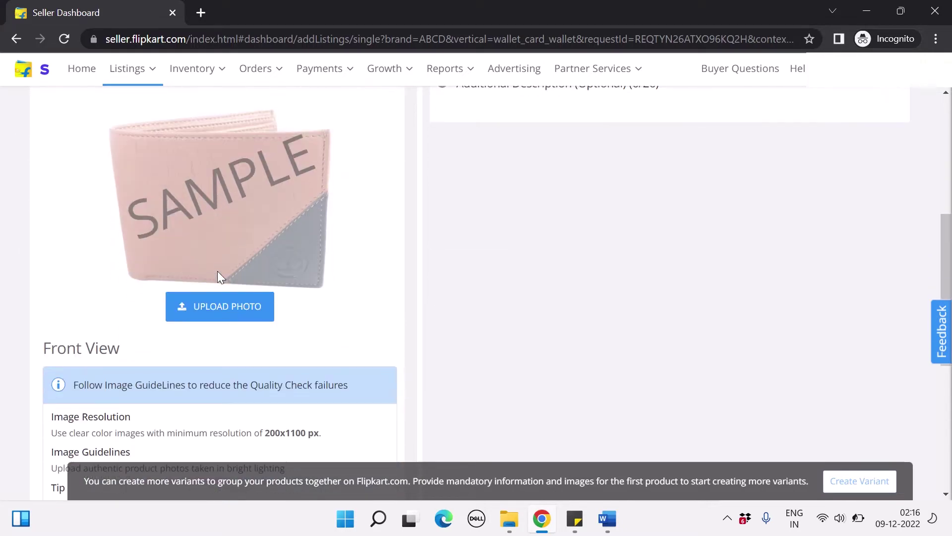
pyautogui.click(219, 308)
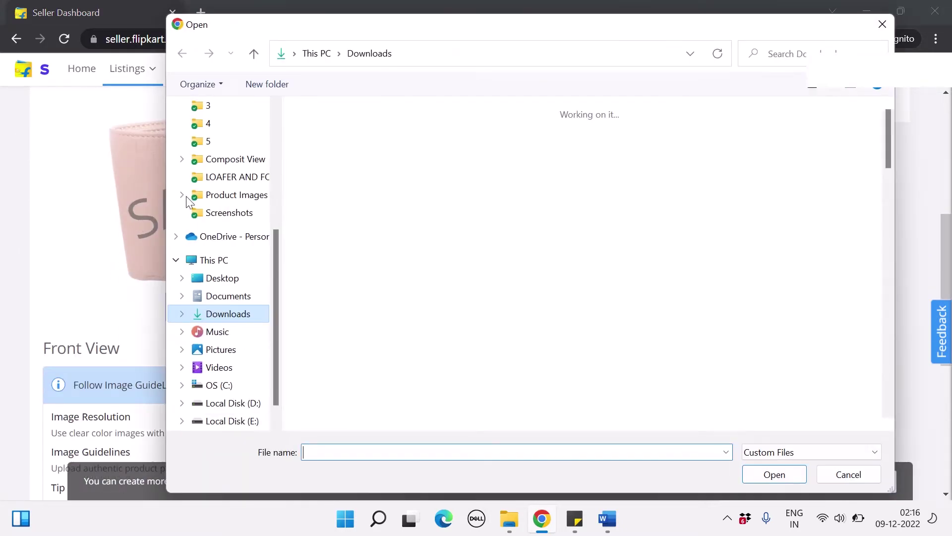
pyautogui.scroll(1, 236, 232)
pyautogui.click(227, 214)
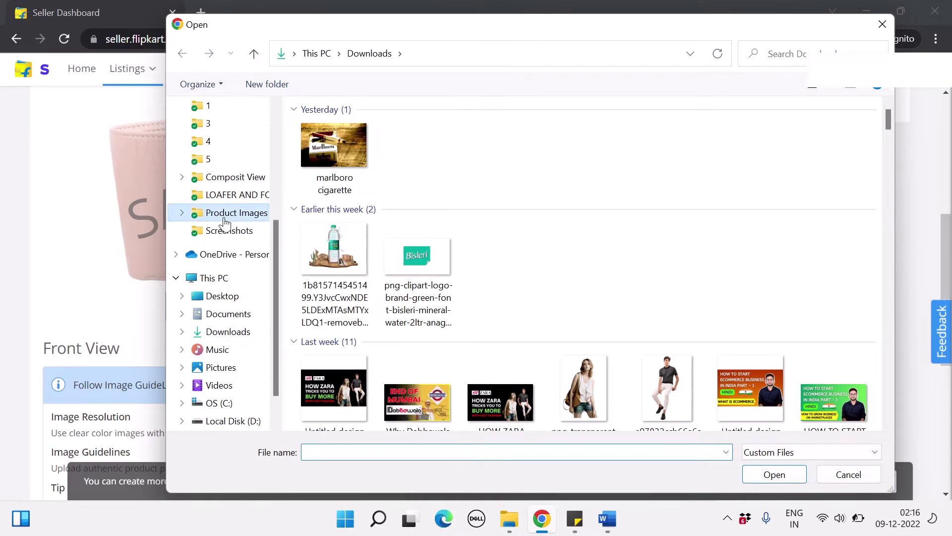
pyautogui.scroll(-8, 614, 300)
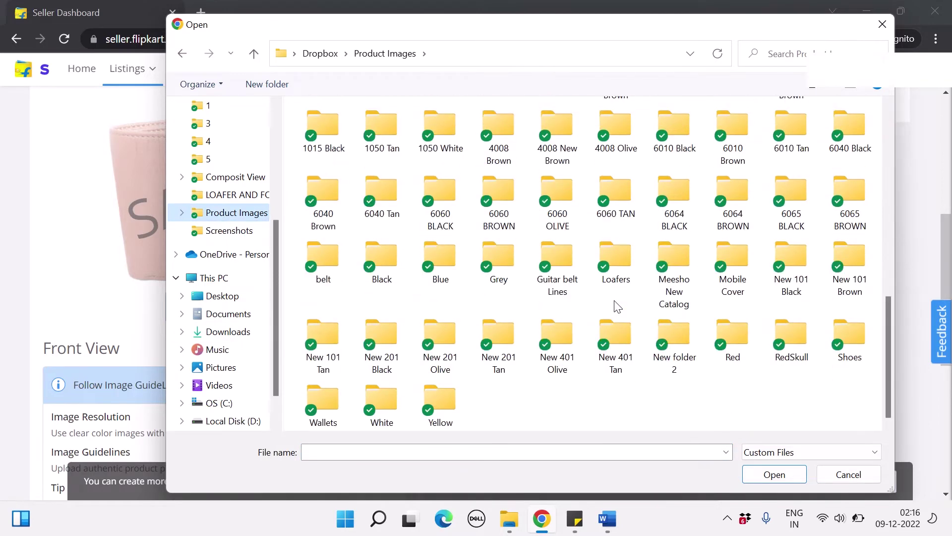
pyautogui.doubleClick(318, 401)
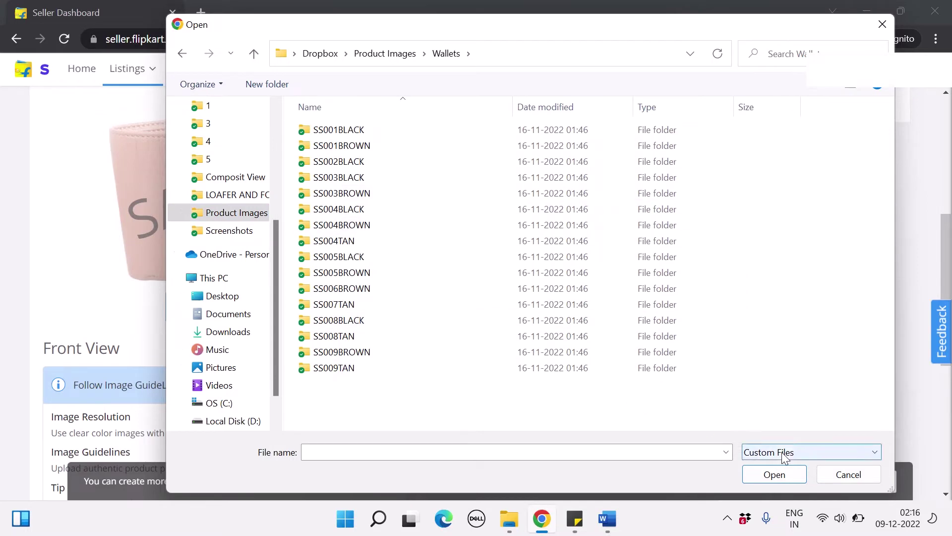
pyautogui.click(849, 474)
pyautogui.scroll(5, 284, 327)
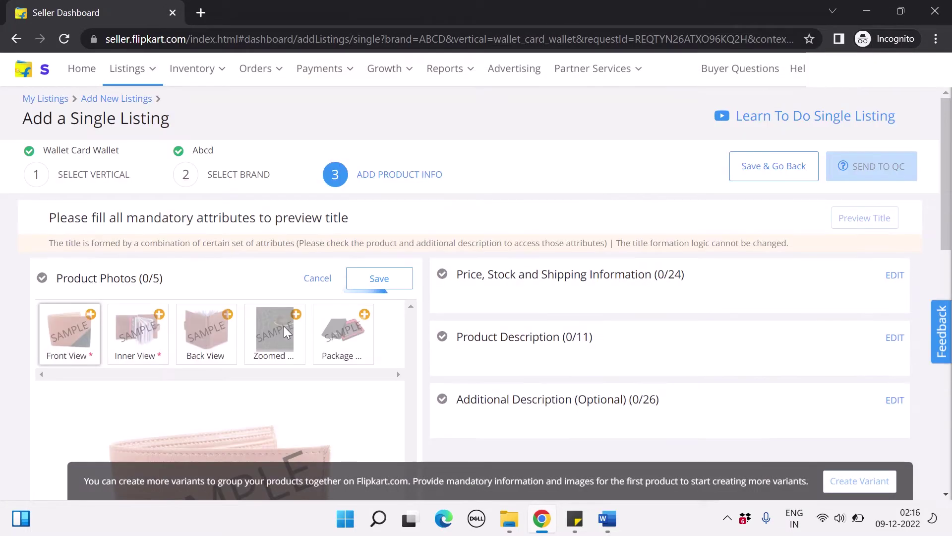
pyautogui.moveTo(284, 328)
pyautogui.click(317, 278)
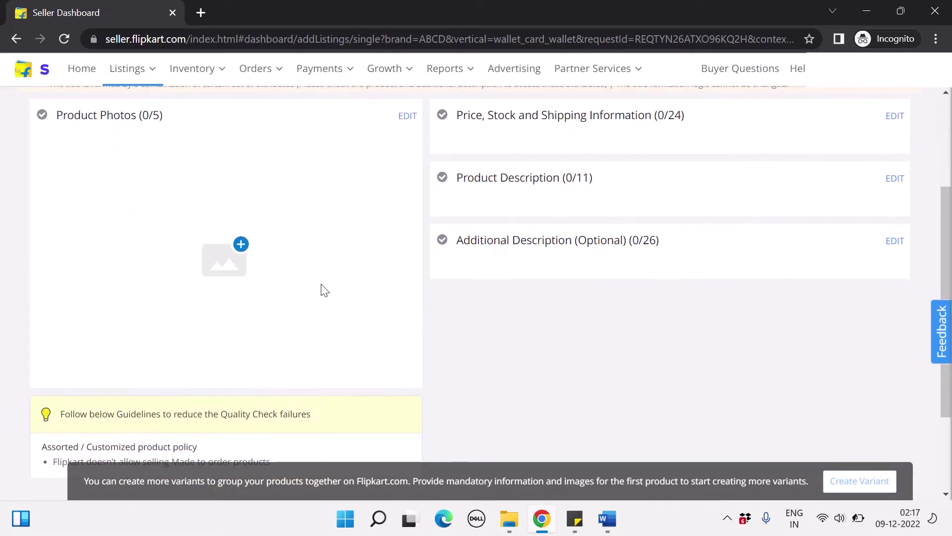
# Upload DSC_1687 from the SS001BLACK folder under Product Images > Wallets as the Front View product photo.
pyautogui.click(241, 245)
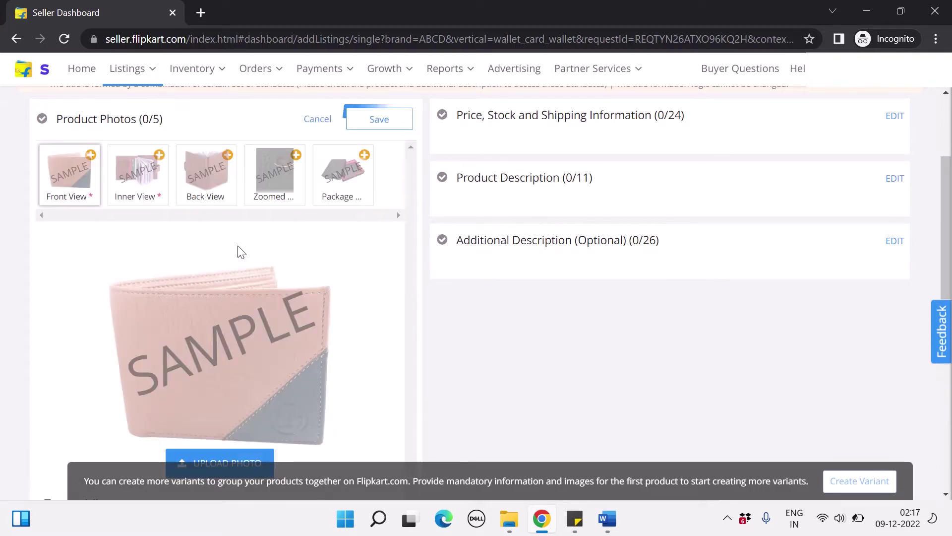
pyautogui.click(215, 318)
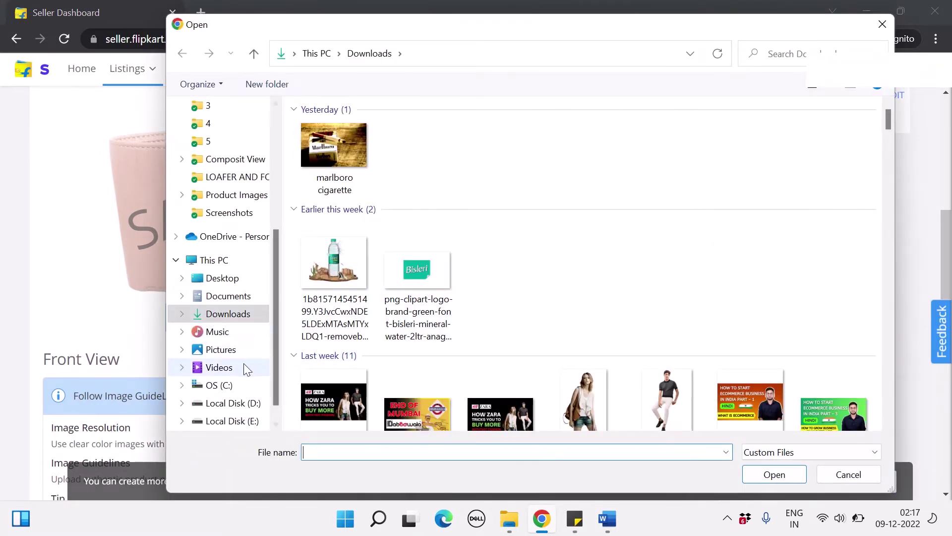
pyautogui.click(221, 199)
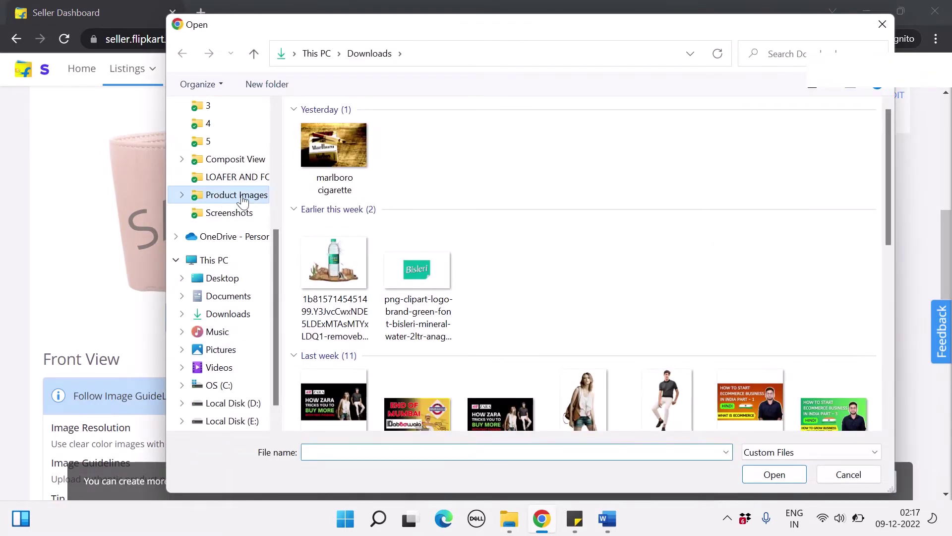
pyautogui.scroll(-5, 534, 305)
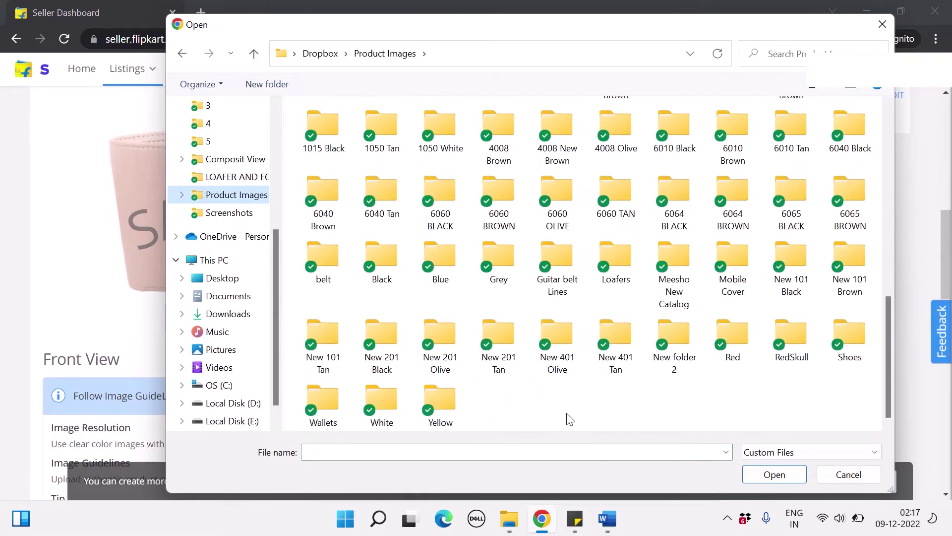
pyautogui.doubleClick(312, 403)
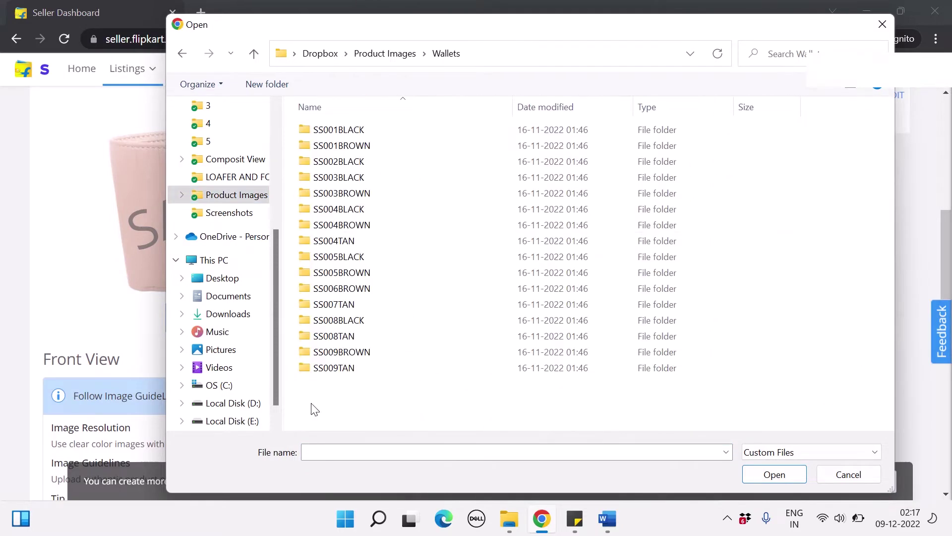
pyautogui.doubleClick(385, 132)
pyautogui.click(324, 169)
pyautogui.doubleClick(325, 169)
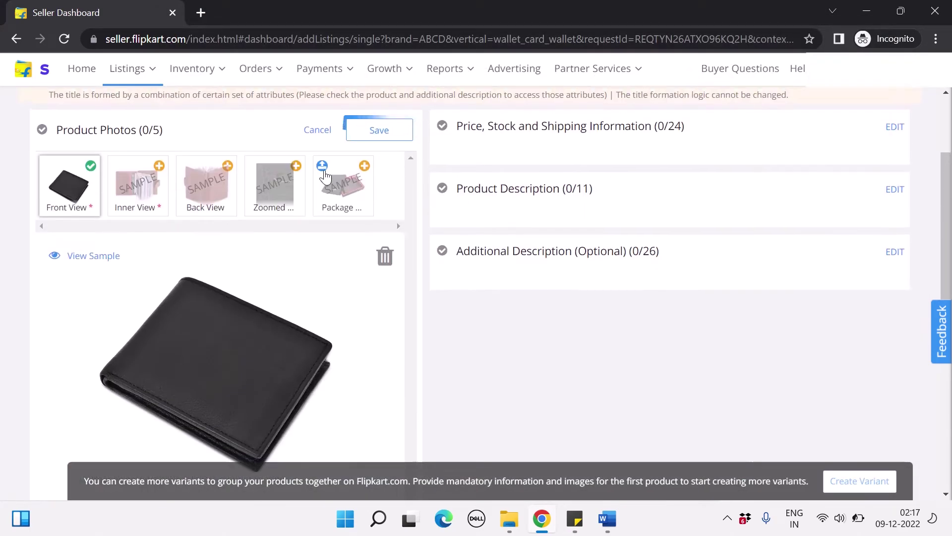
# Upload DSC_1688 from the SS001BLACK folder as the Inner View product photo.
pyautogui.click(128, 194)
pyautogui.scroll(-2, 163, 228)
pyautogui.click(214, 304)
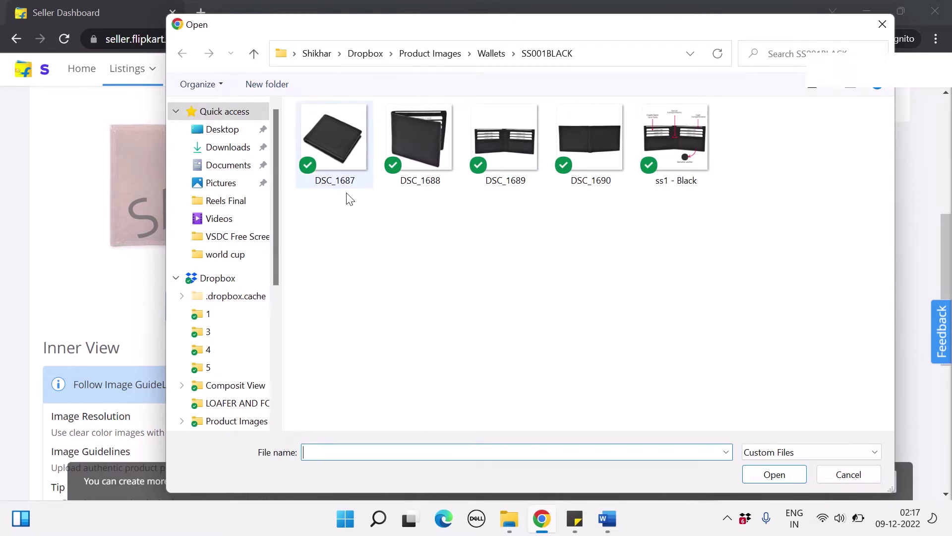
pyautogui.doubleClick(442, 127)
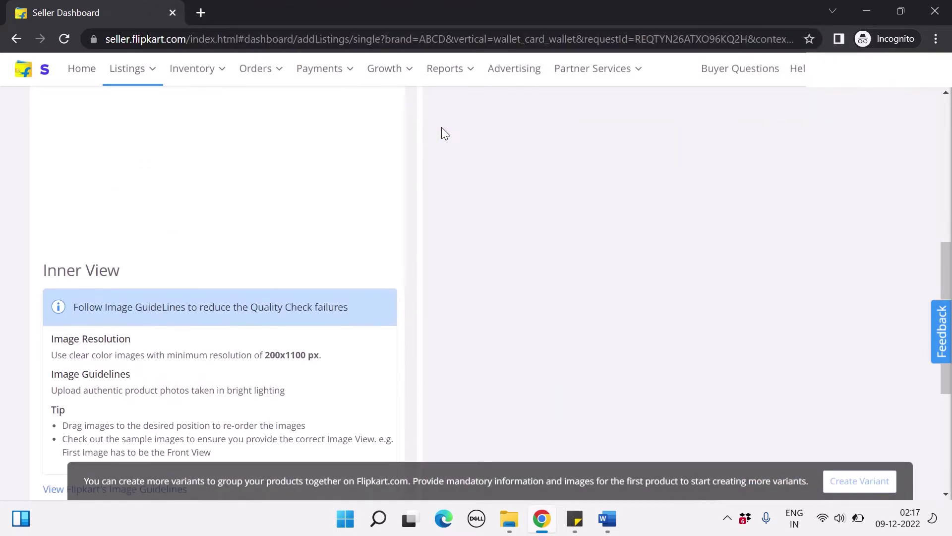
# Upload DSC_1689 from the SS001BLACK folder as the Back View product photo.
pyautogui.click(193, 204)
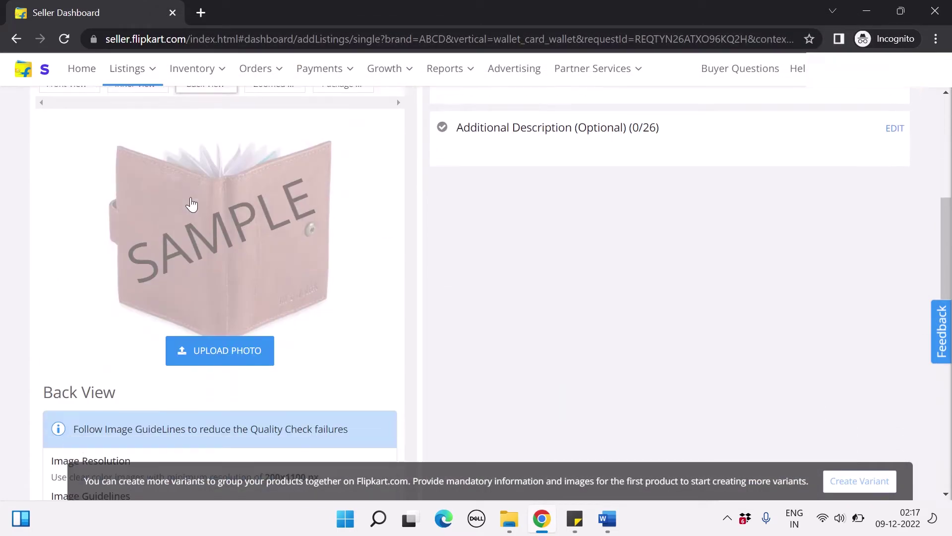
pyautogui.click(195, 335)
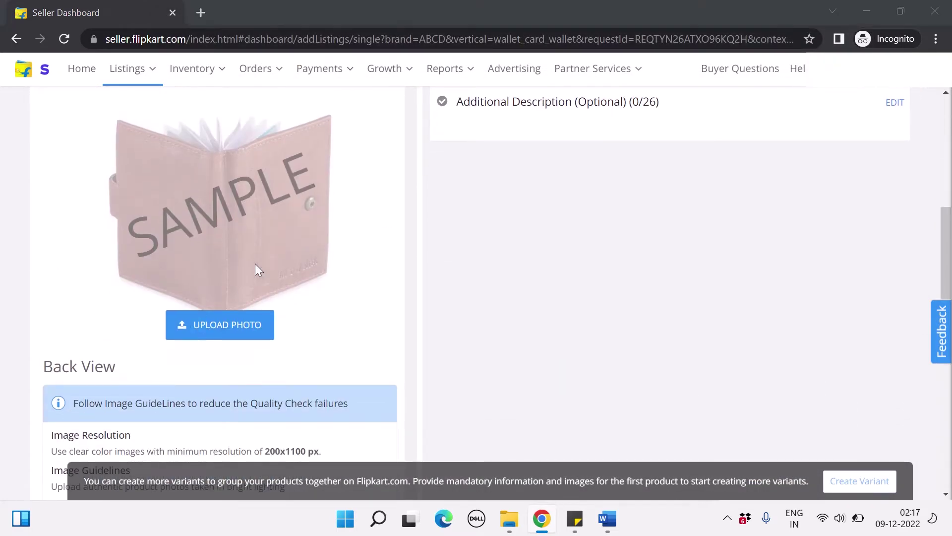
pyautogui.click(510, 163)
pyautogui.doubleClick(510, 164)
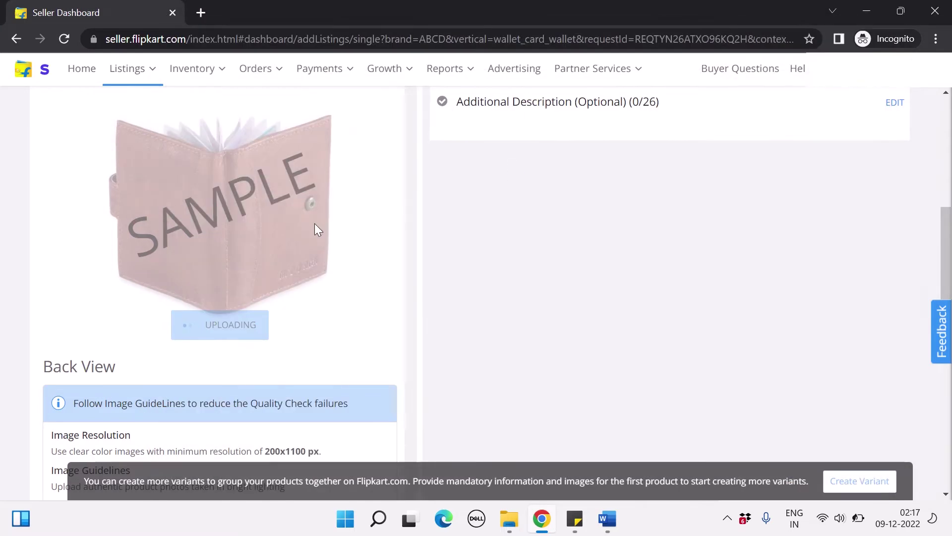
# Upload the "ss1 - Black" image as the Zoomed View photo and save the product photos.
pyautogui.click(274, 179)
pyautogui.scroll(-4, 273, 179)
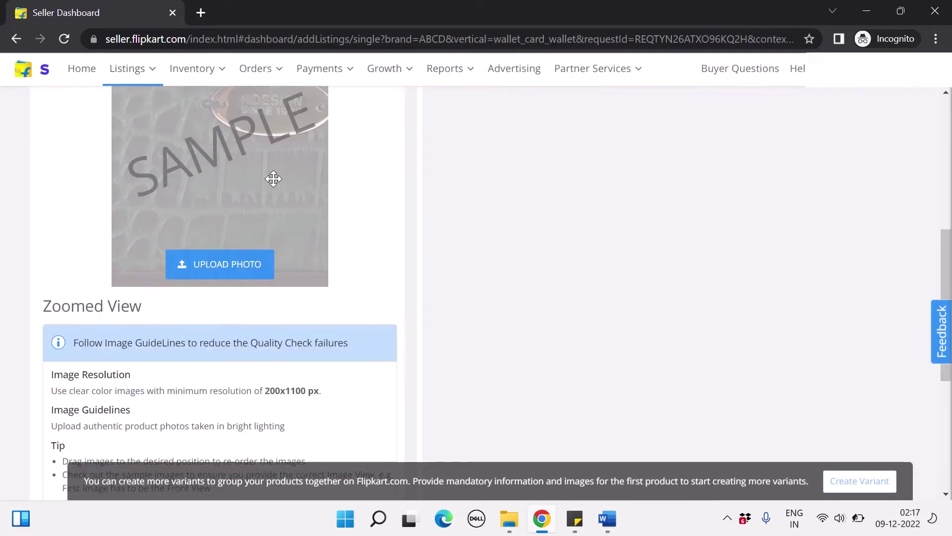
pyautogui.click(242, 251)
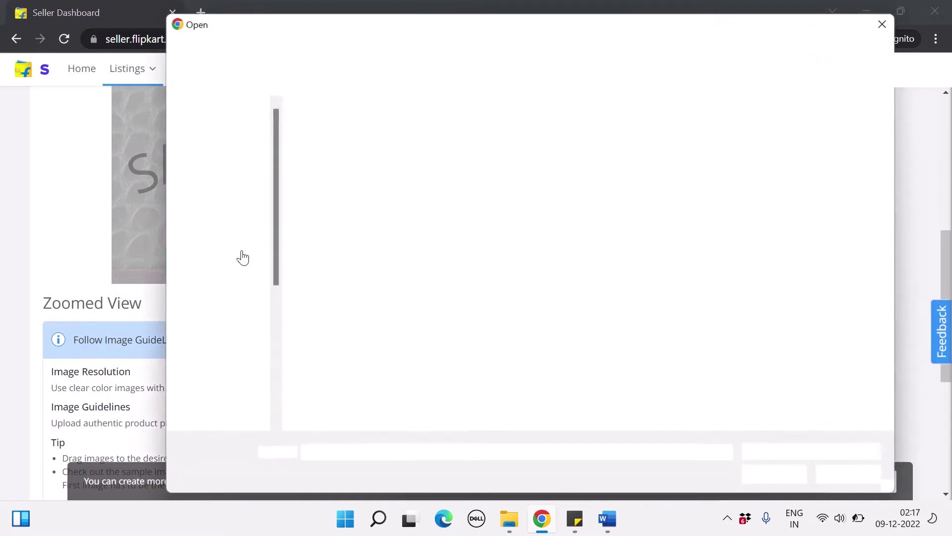
pyautogui.click(666, 163)
pyautogui.doubleClick(665, 162)
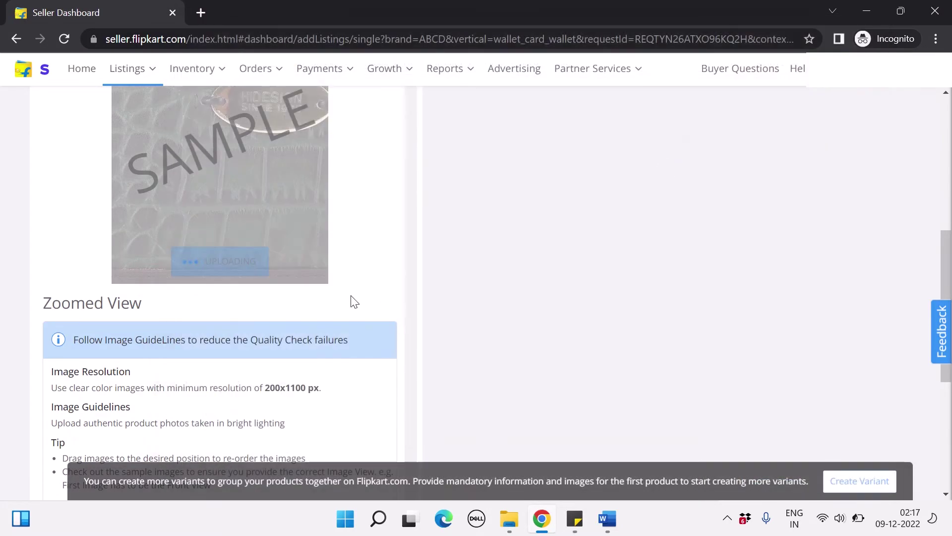
pyautogui.scroll(5, 353, 299)
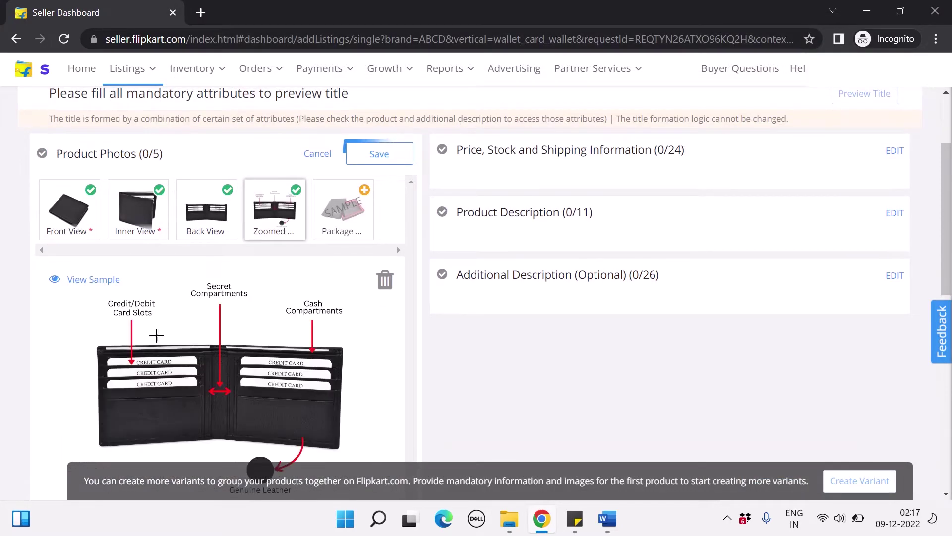
pyautogui.click(388, 160)
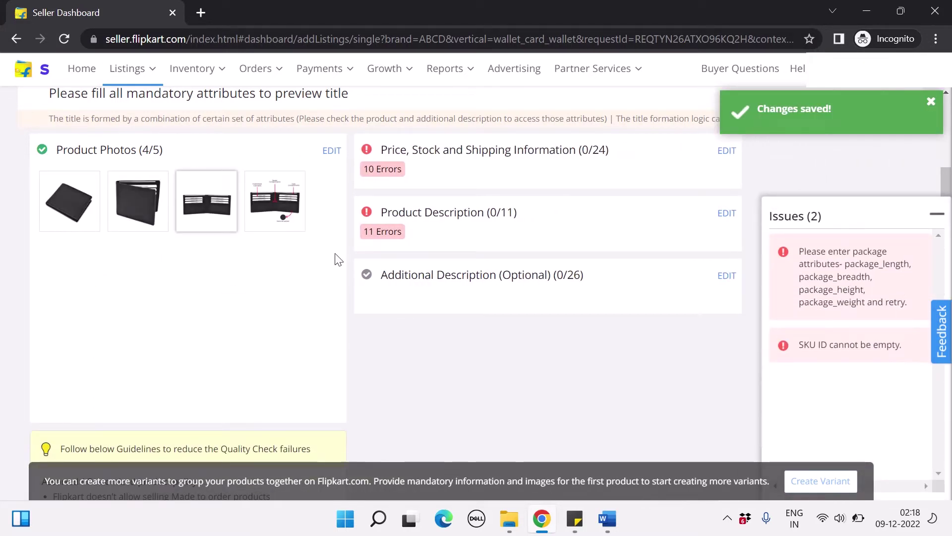
# Open the Price, Stock and Shipping Information section for editing and set the Seller SKU ID to 101.
pyautogui.click(935, 214)
pyautogui.scroll(3, 651, 366)
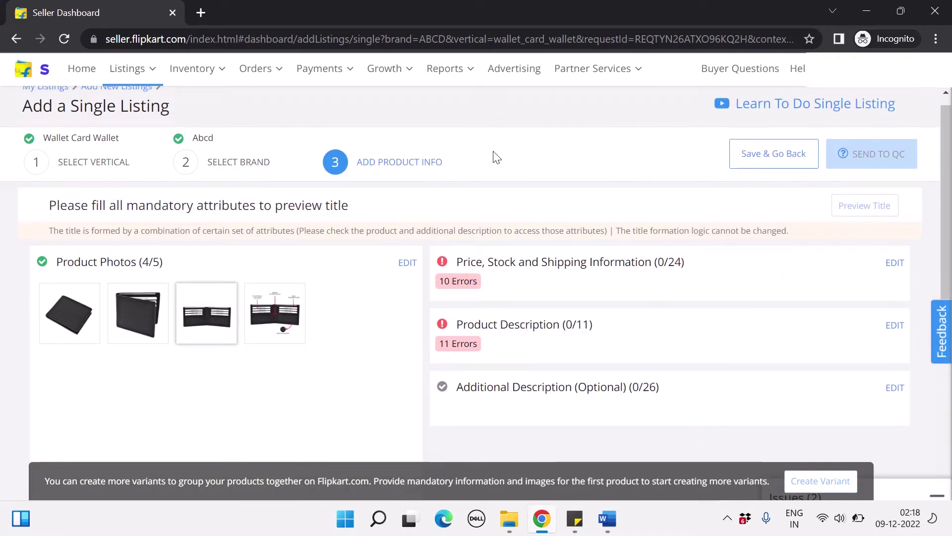
pyautogui.scroll(-1, 493, 155)
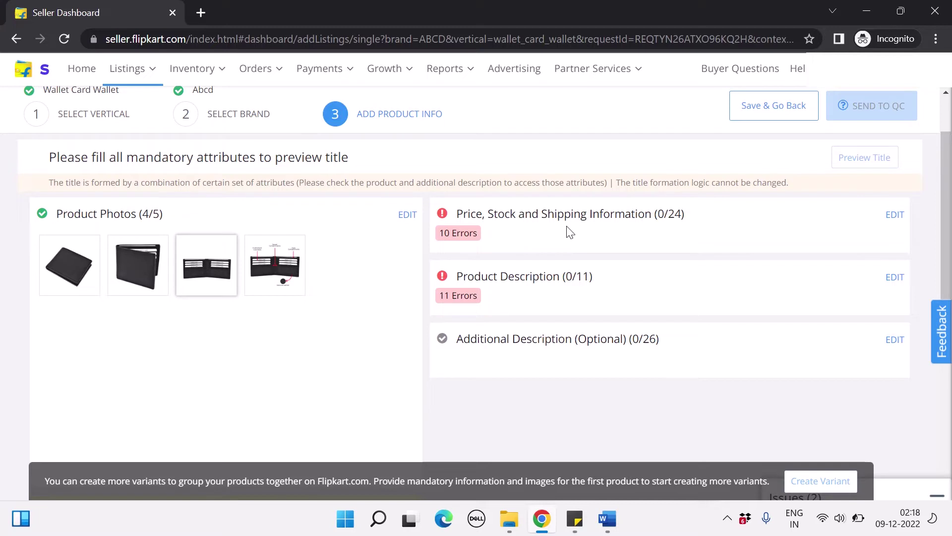
pyautogui.click(895, 215)
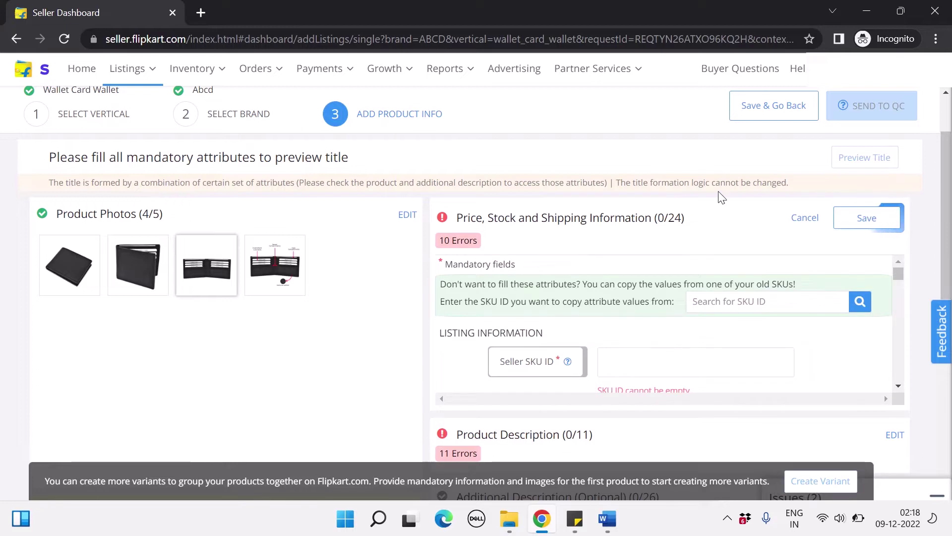
pyautogui.scroll(-2, 719, 191)
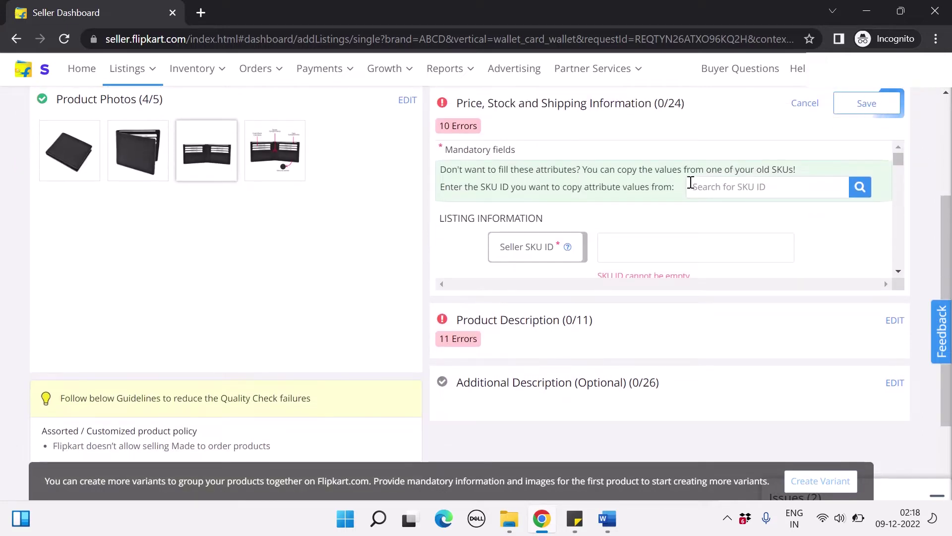
pyautogui.scroll(-1, 669, 216)
pyautogui.click(657, 206)
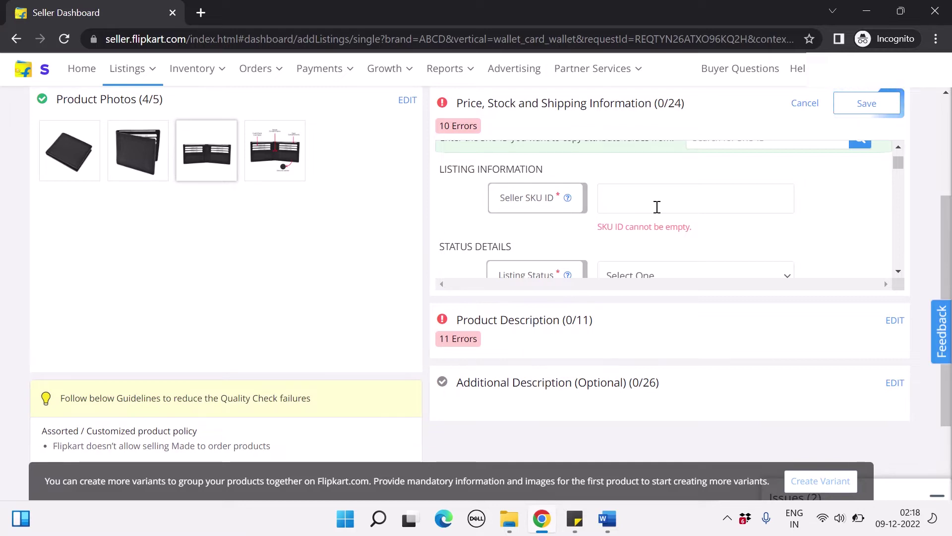
pyautogui.write('101')
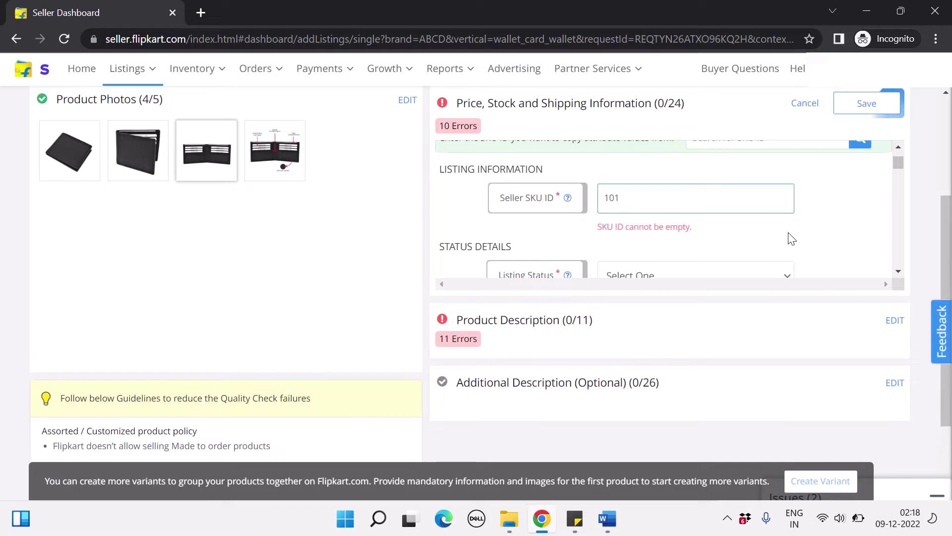
# Set the Listing Status to Active under Status Details.
pyautogui.scroll(-1, 791, 239)
pyautogui.scroll(-2, 672, 221)
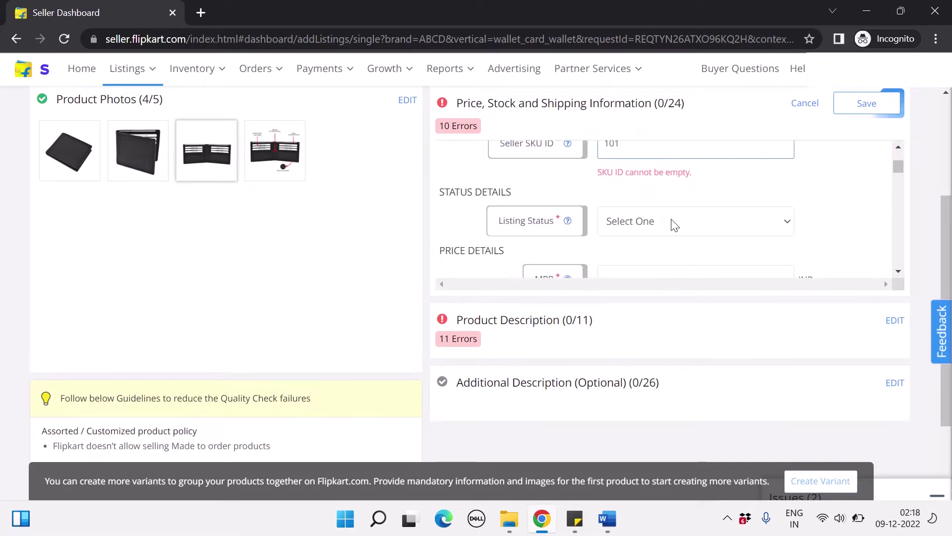
pyautogui.click(650, 196)
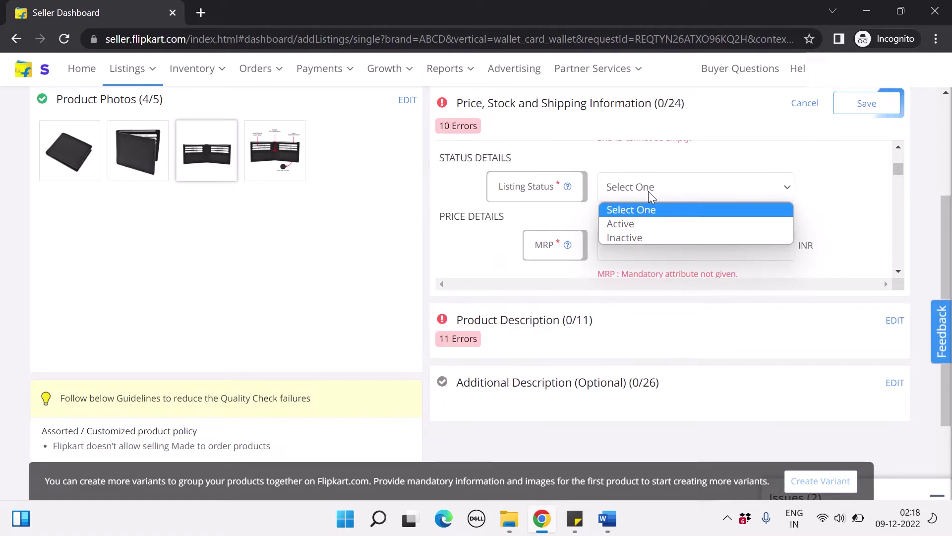
pyautogui.click(636, 225)
# Enter an MRP of 1999 INR and a selling price of 999 INR under Price Details.
pyautogui.scroll(-2, 636, 225)
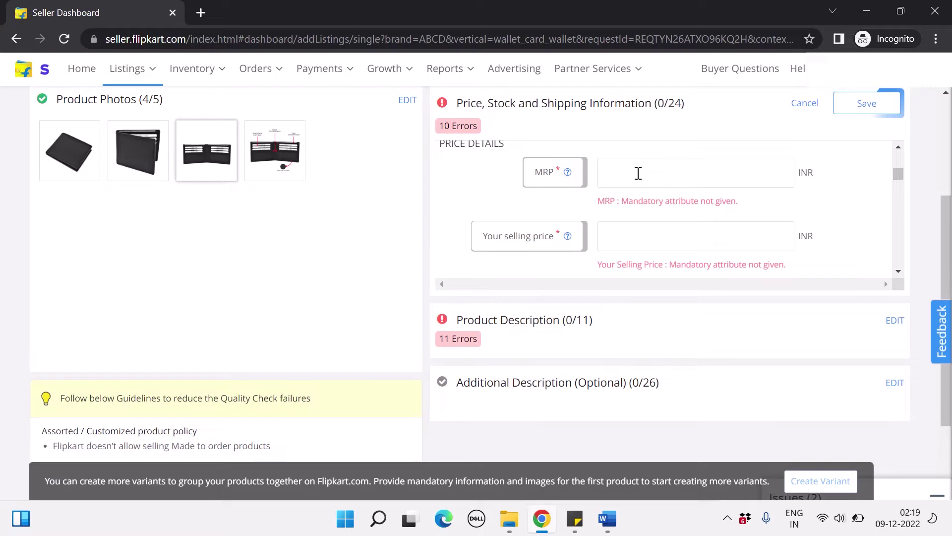
pyautogui.write('1999')
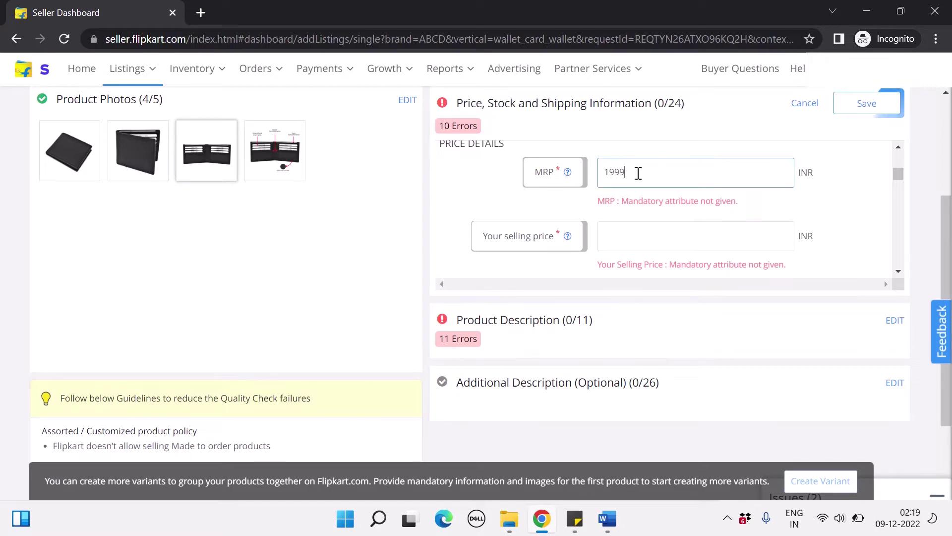
pyautogui.scroll(-2, 635, 233)
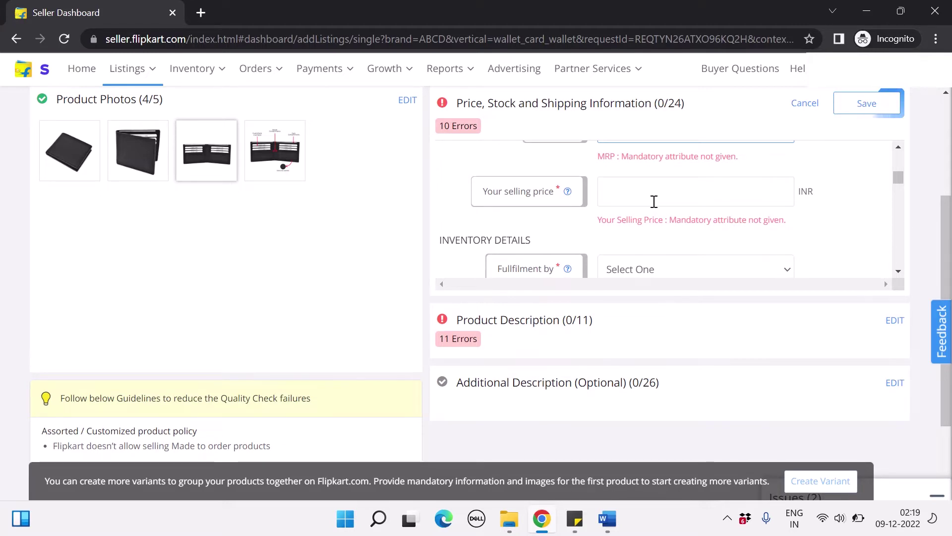
pyautogui.scroll(3, 653, 202)
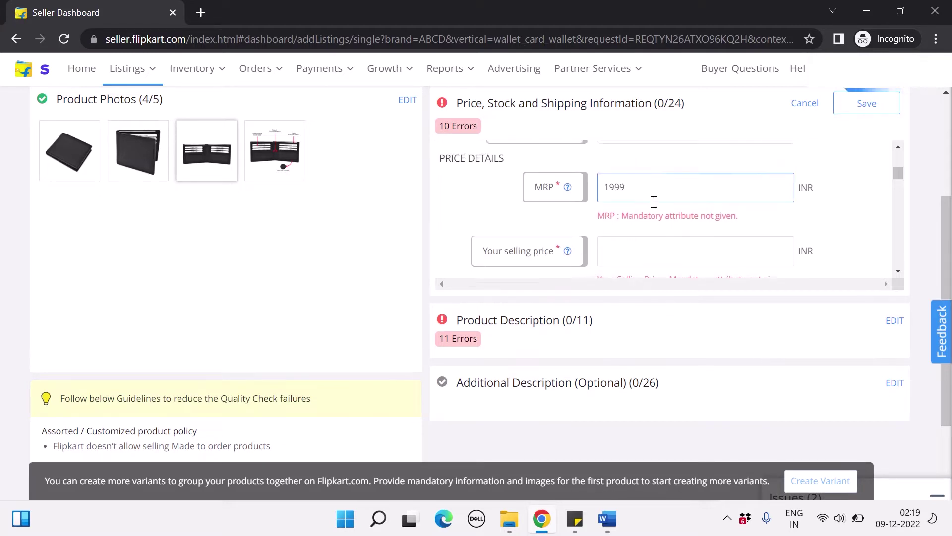
pyautogui.click(647, 249)
pyautogui.write('999')
# Set fulfilment to Seller and the procurement type to Instock under Inventory Details.
pyautogui.scroll(-3, 647, 249)
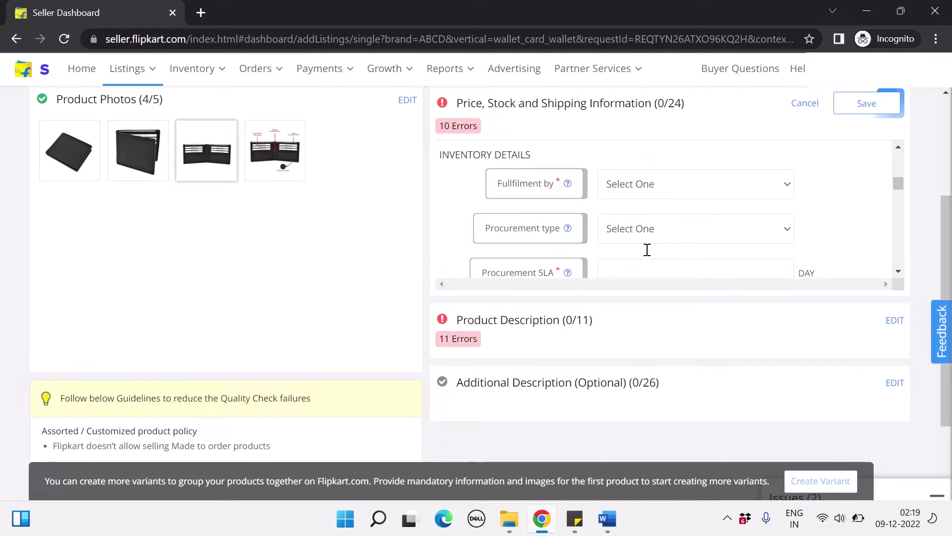
pyautogui.click(698, 182)
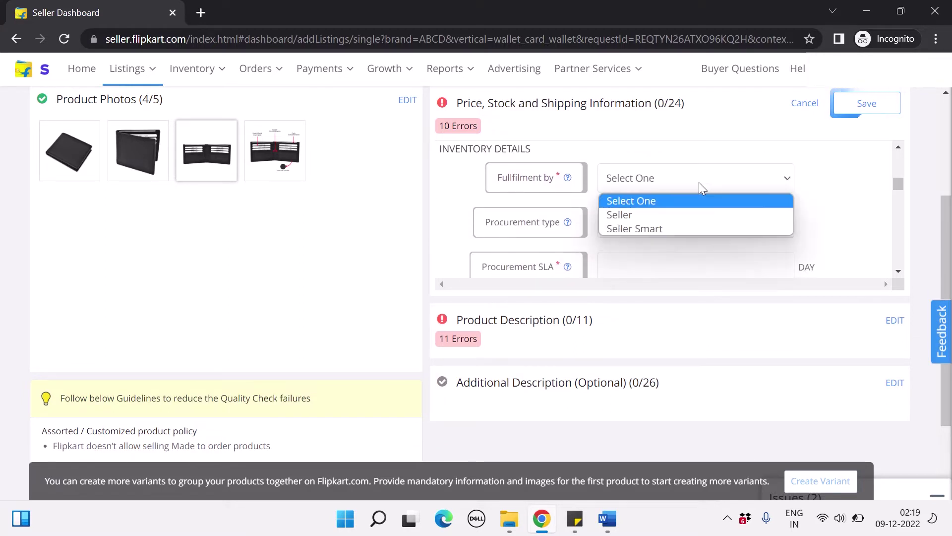
pyautogui.click(631, 215)
pyautogui.scroll(-1, 629, 216)
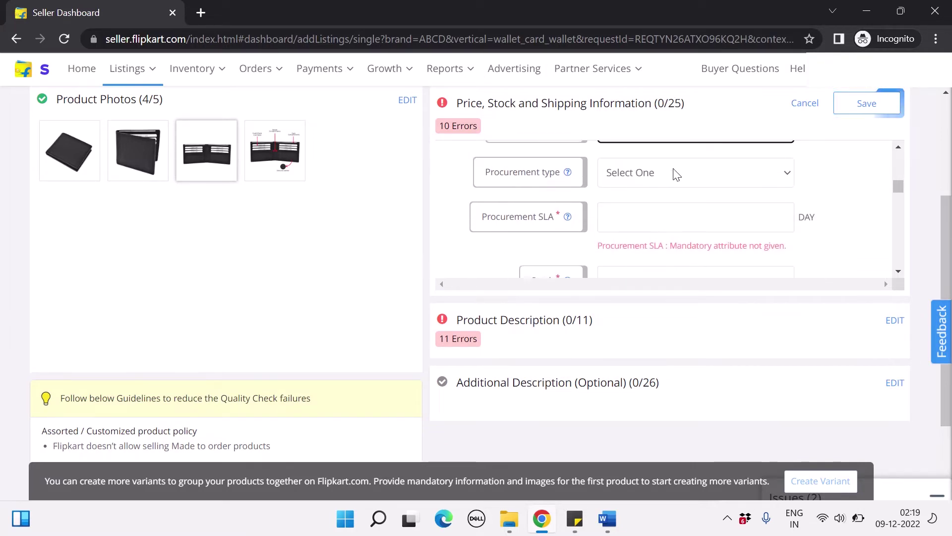
pyautogui.click(676, 174)
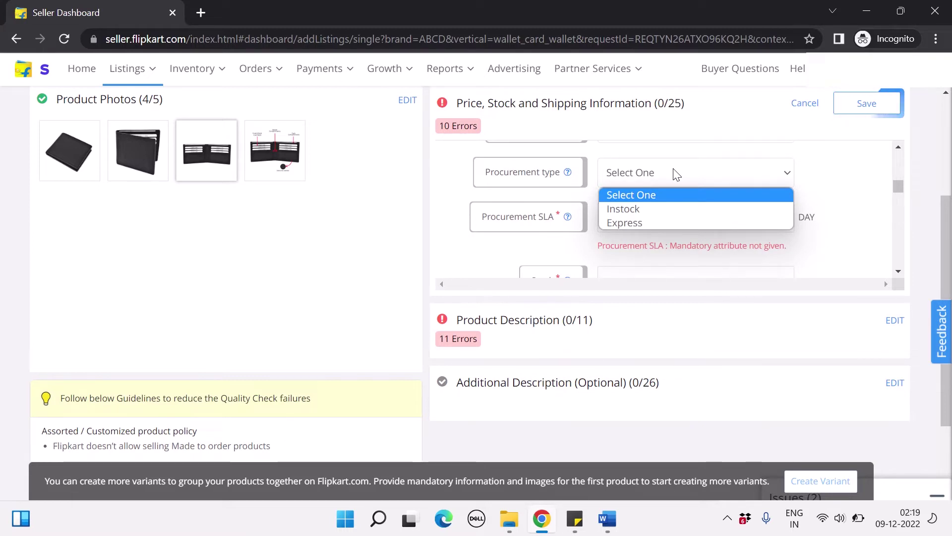
pyautogui.click(618, 209)
# Set the Procurement SLA to 3 days and the Stock to 100.
pyautogui.click(620, 209)
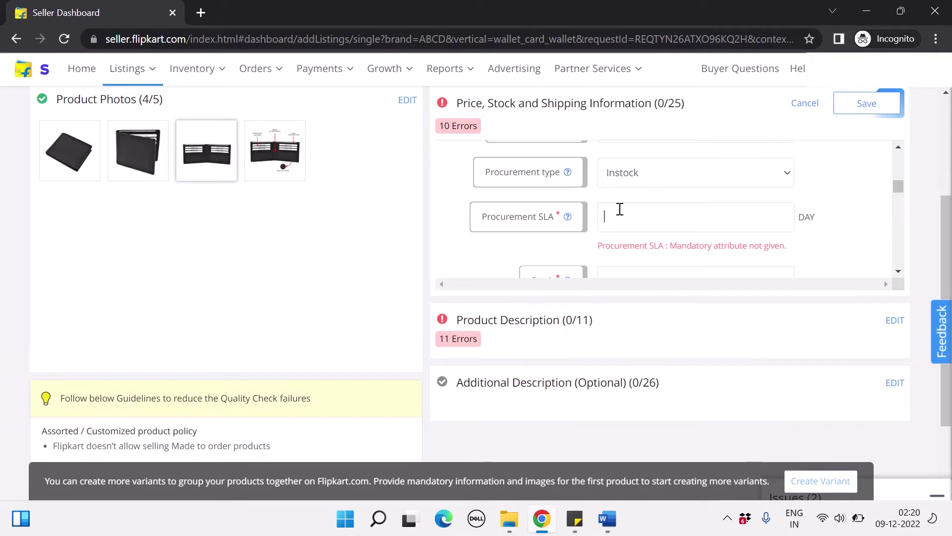
pyautogui.write('3')
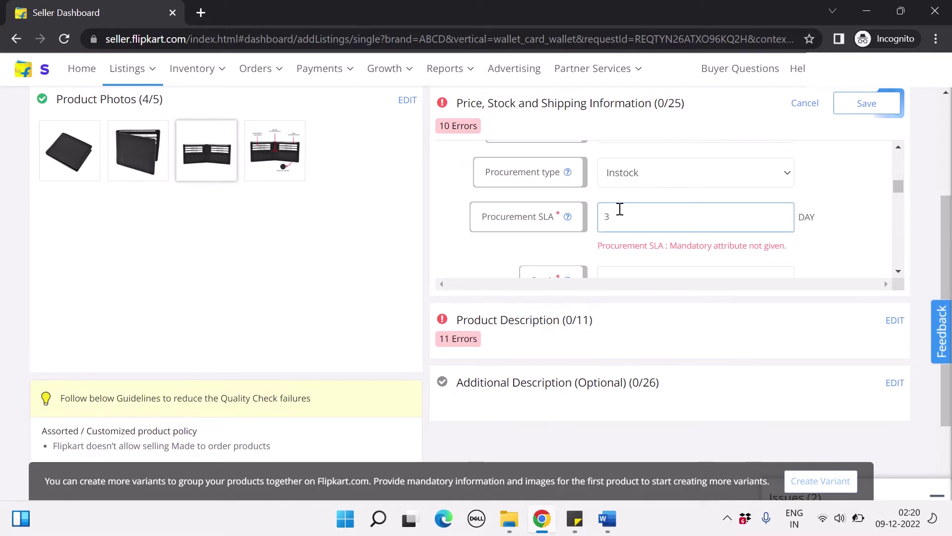
pyautogui.scroll(-2, 620, 209)
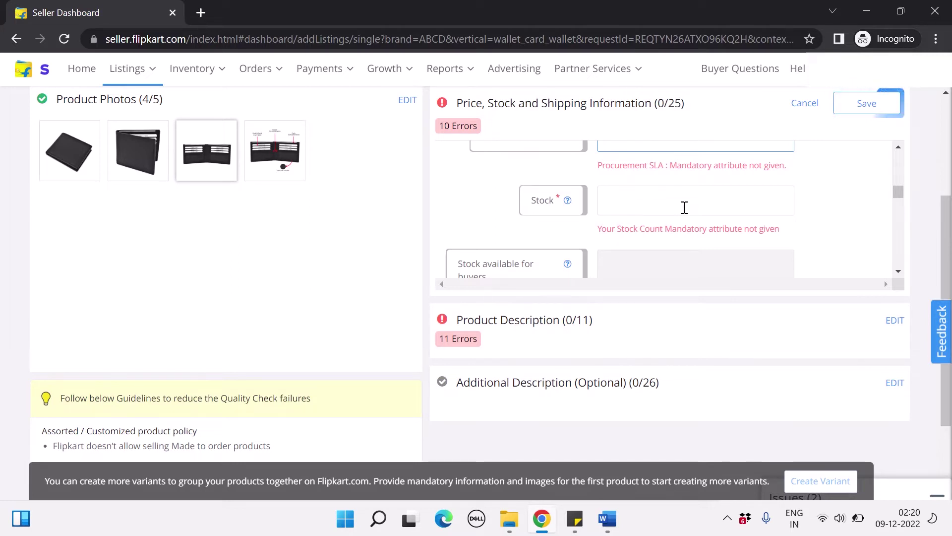
pyautogui.write('100')
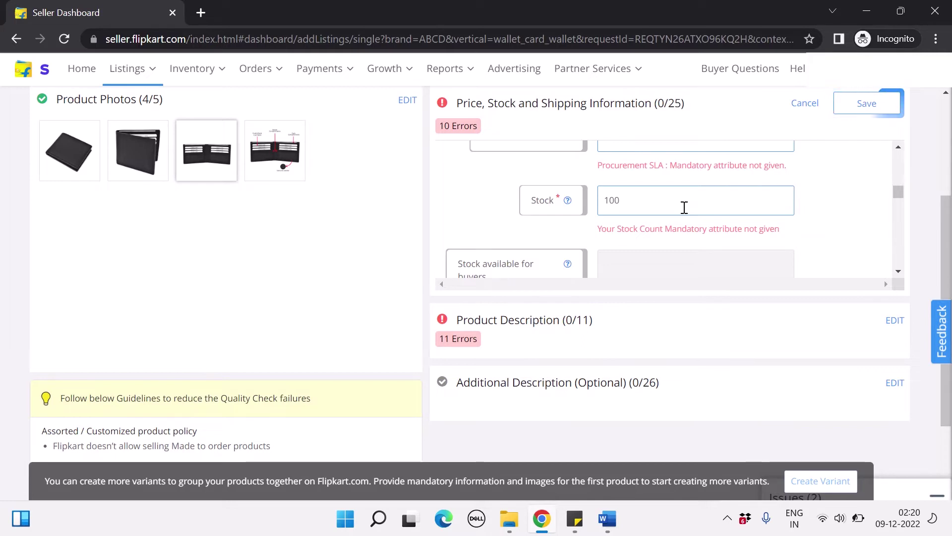
# Set the Shipping provider to Flipkart.
pyautogui.scroll(-3, 683, 207)
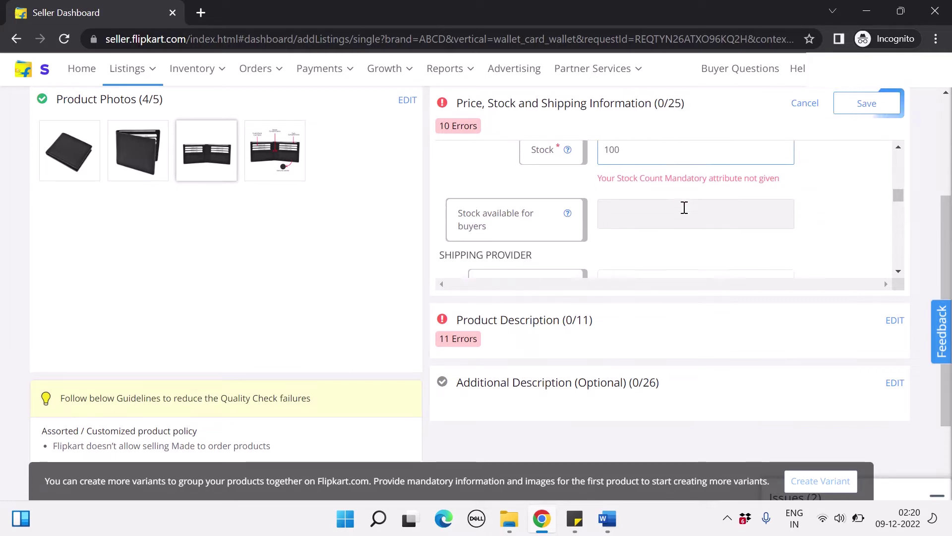
pyautogui.scroll(-1, 663, 226)
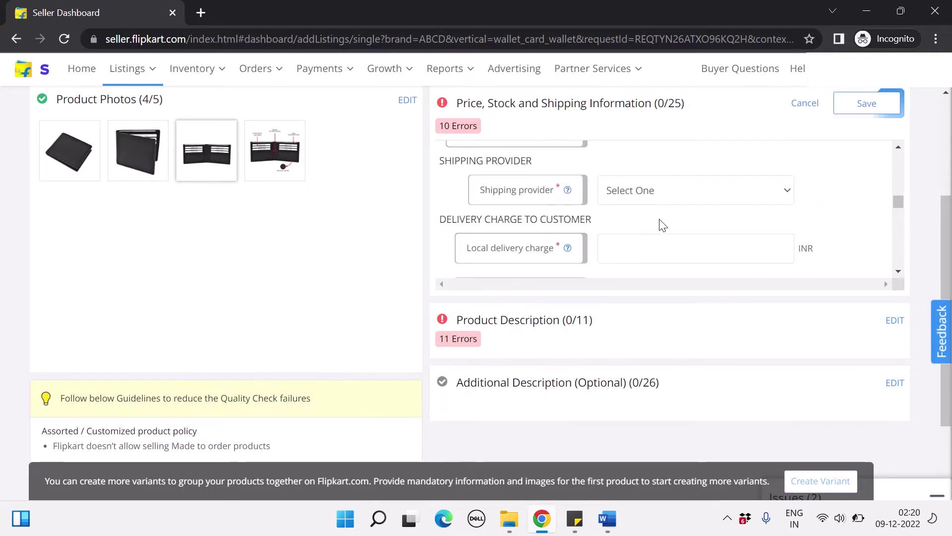
pyautogui.scroll(1, 661, 222)
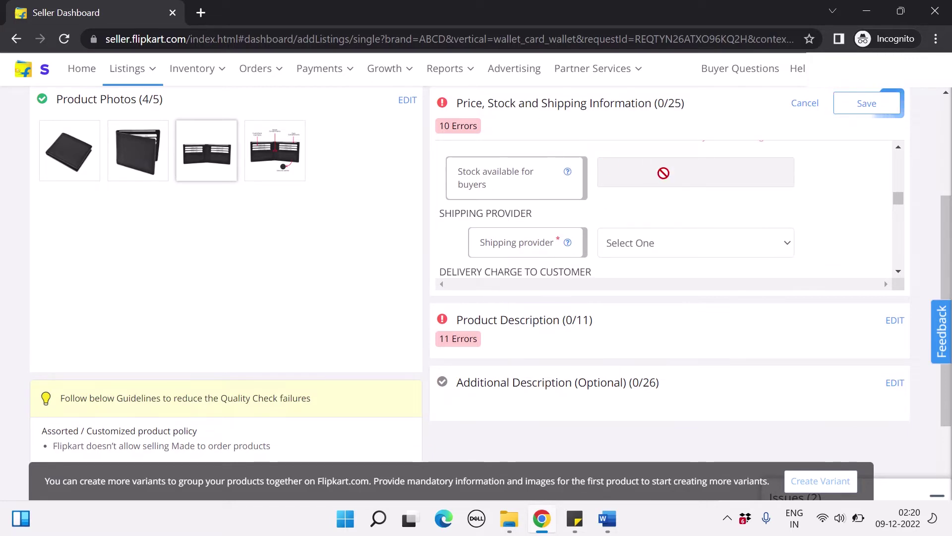
pyautogui.scroll(-1, 663, 173)
pyautogui.scroll(2, 664, 176)
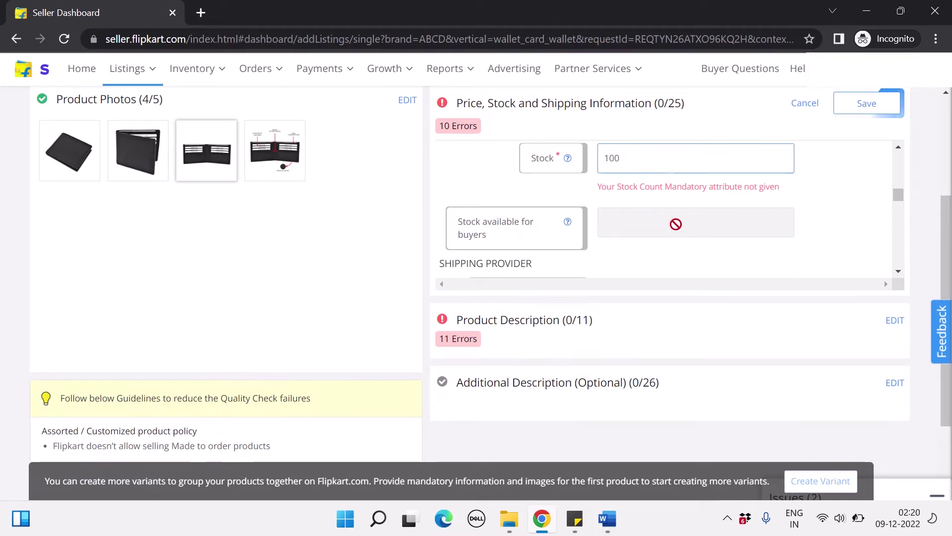
pyautogui.scroll(-2, 675, 224)
pyautogui.scroll(-1, 676, 225)
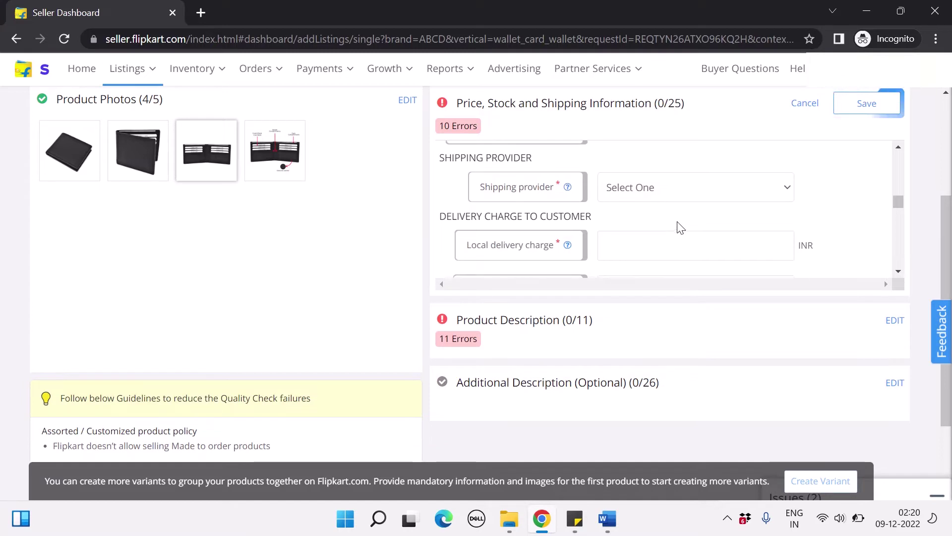
pyautogui.click(664, 188)
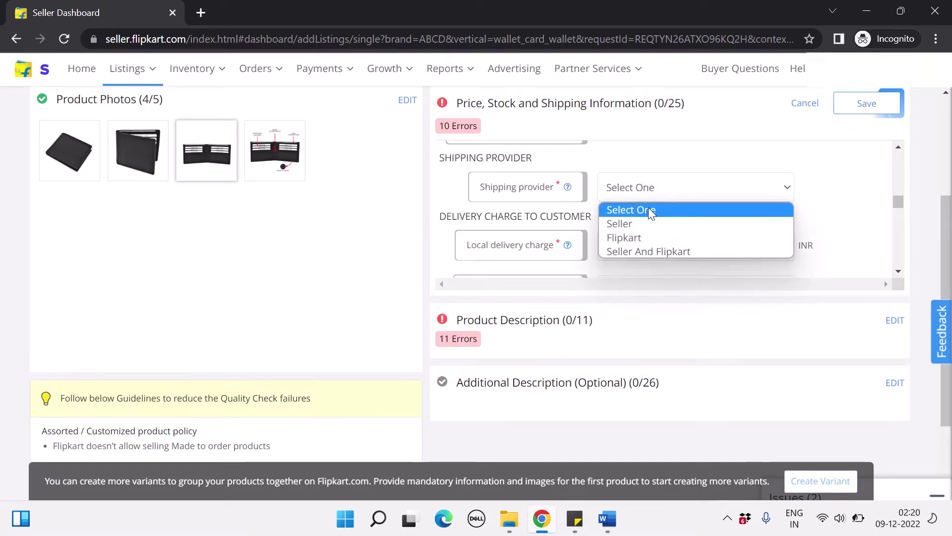
pyautogui.click(640, 238)
pyautogui.scroll(-1, 641, 234)
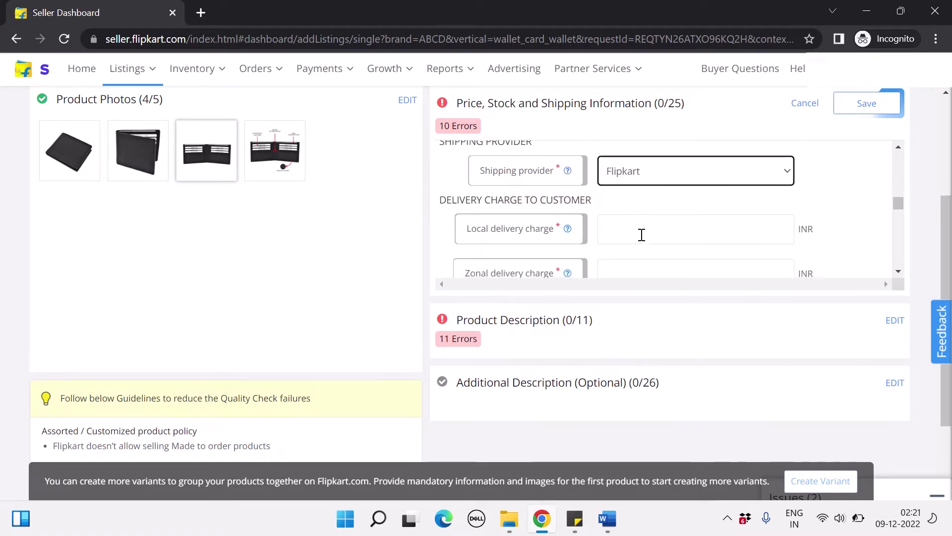
pyautogui.click(697, 177)
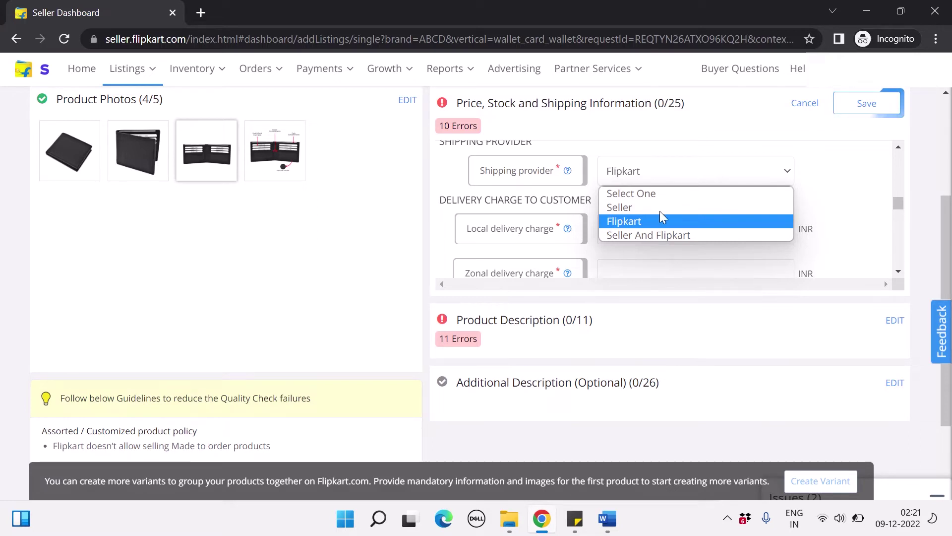
pyautogui.click(648, 224)
# Set the local, zonal and national delivery charges to the customer to 0 INR.
pyautogui.scroll(-1, 649, 224)
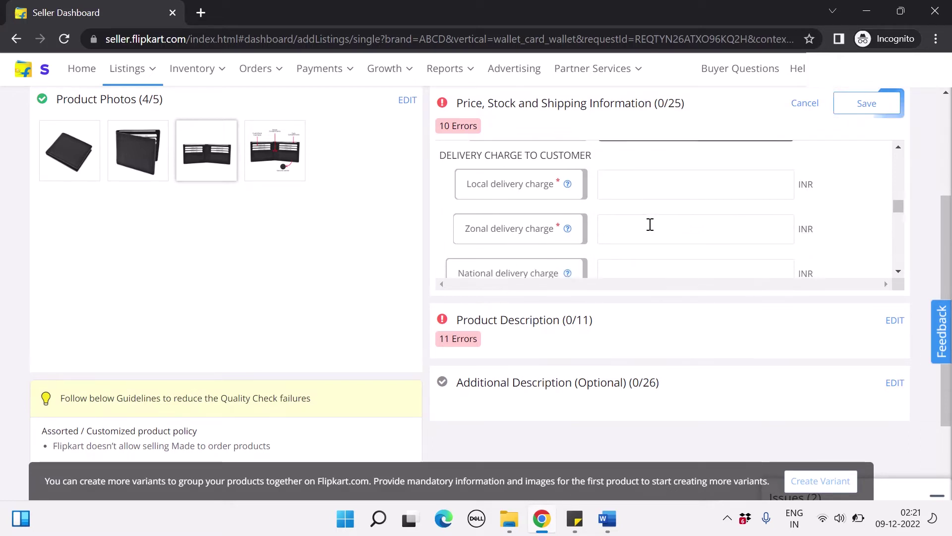
pyautogui.click(610, 204)
pyautogui.write('0')
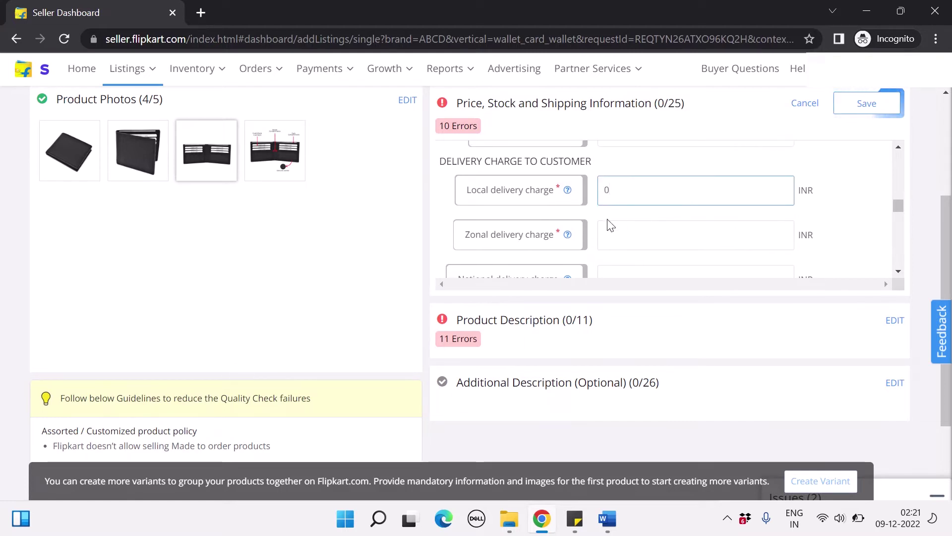
pyautogui.click(609, 225)
pyautogui.write('0')
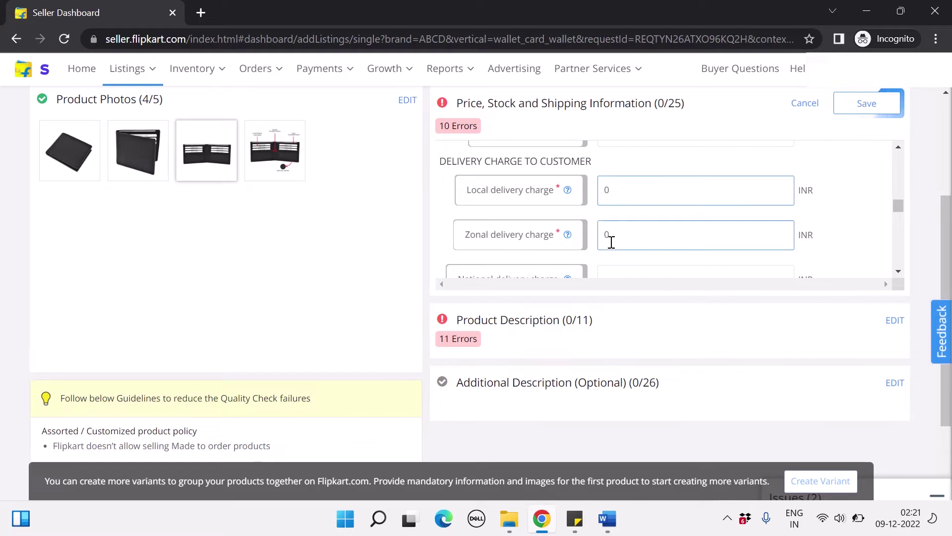
pyautogui.scroll(-2, 612, 254)
pyautogui.click(641, 219)
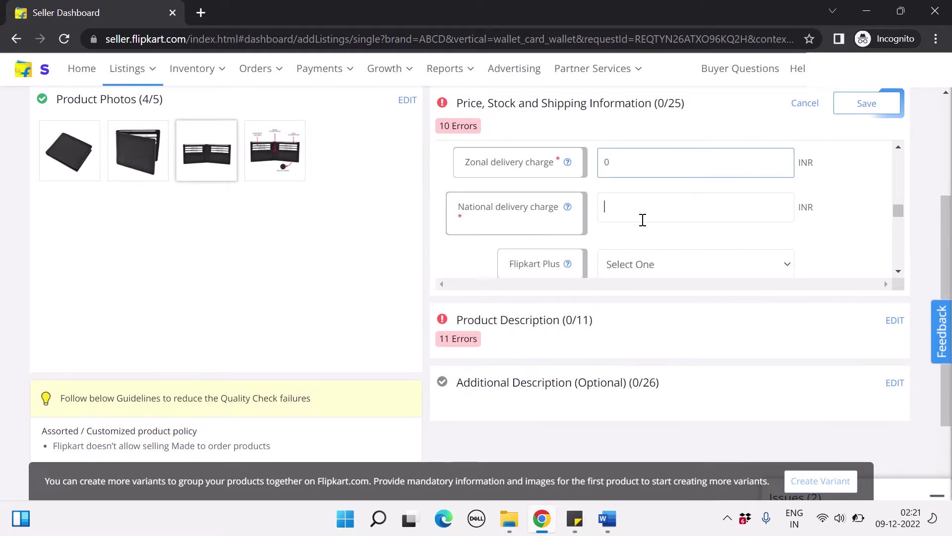
pyautogui.write('0')
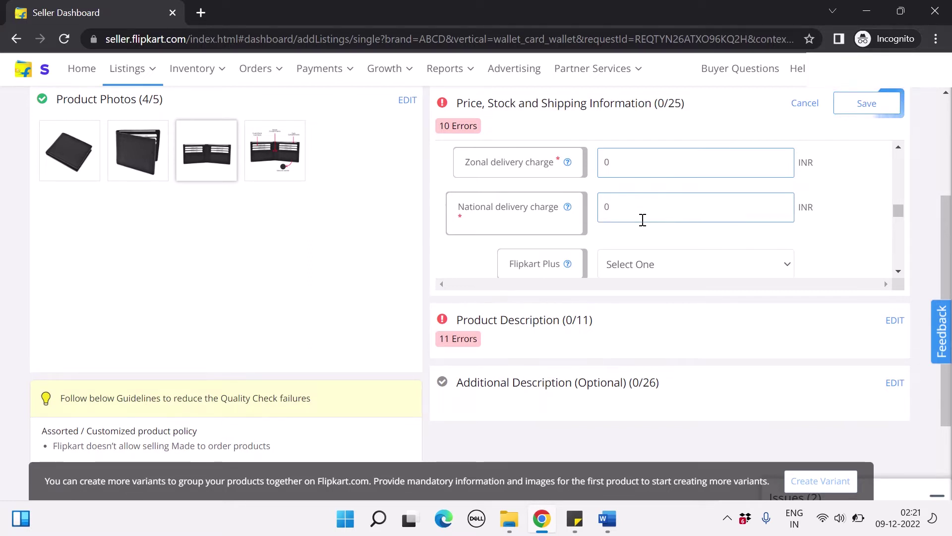
# Set Flipkart Plus to Plus Listing under the delivery charge fields.
pyautogui.scroll(-3, 643, 220)
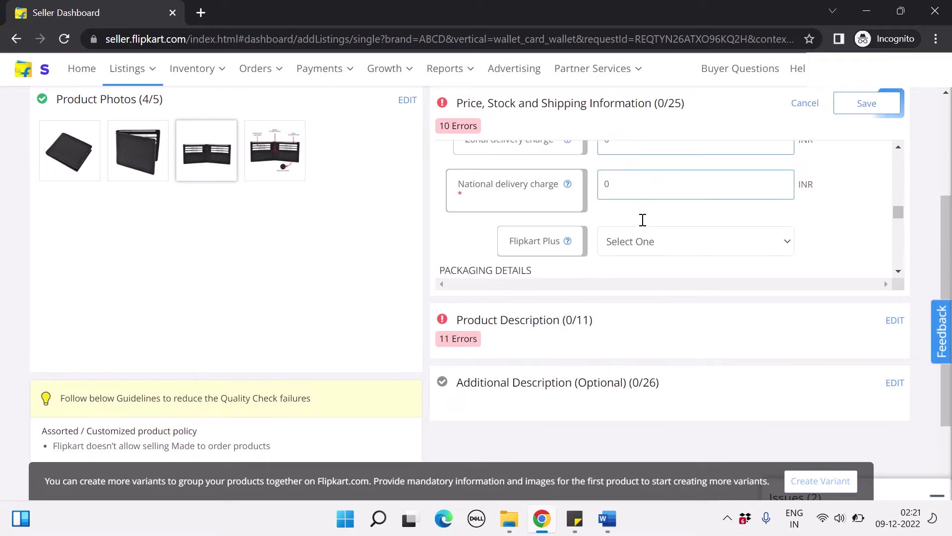
pyautogui.click(705, 180)
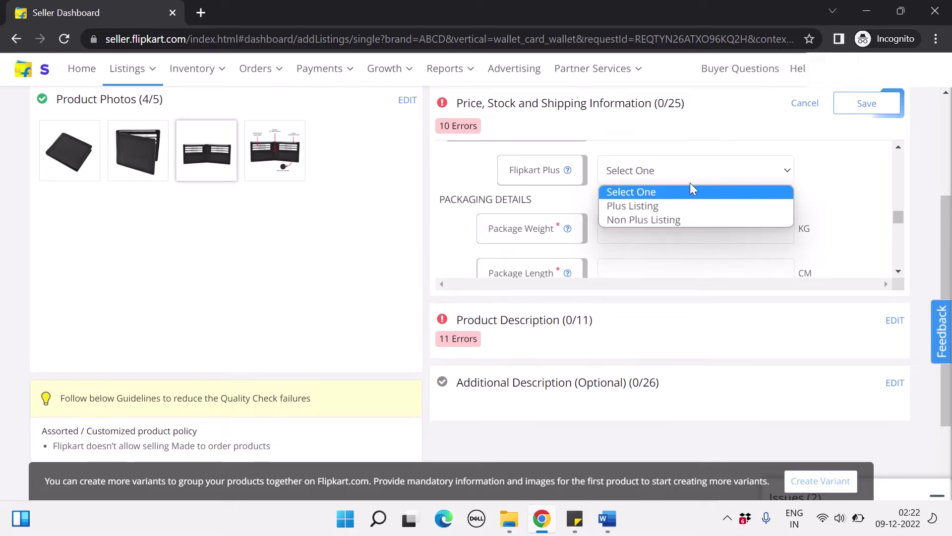
pyautogui.click(671, 205)
# Set the Package Weight to 0.1 kg under Packaging Details.
pyautogui.scroll(-1, 672, 208)
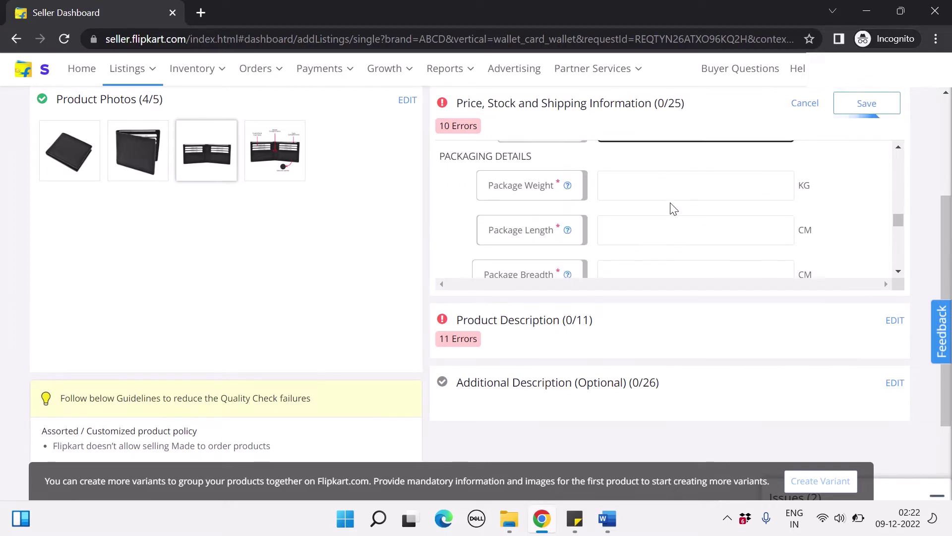
pyautogui.click(627, 193)
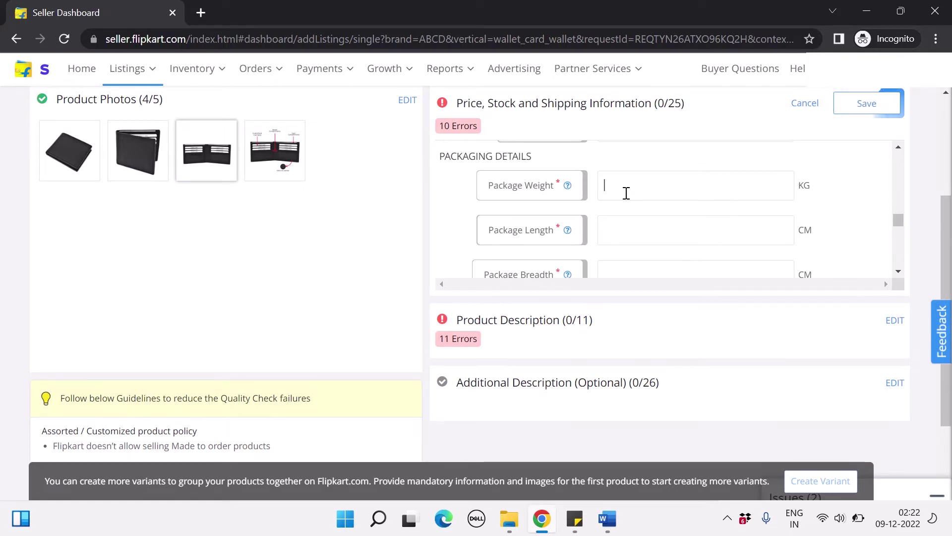
pyautogui.write('0.1')
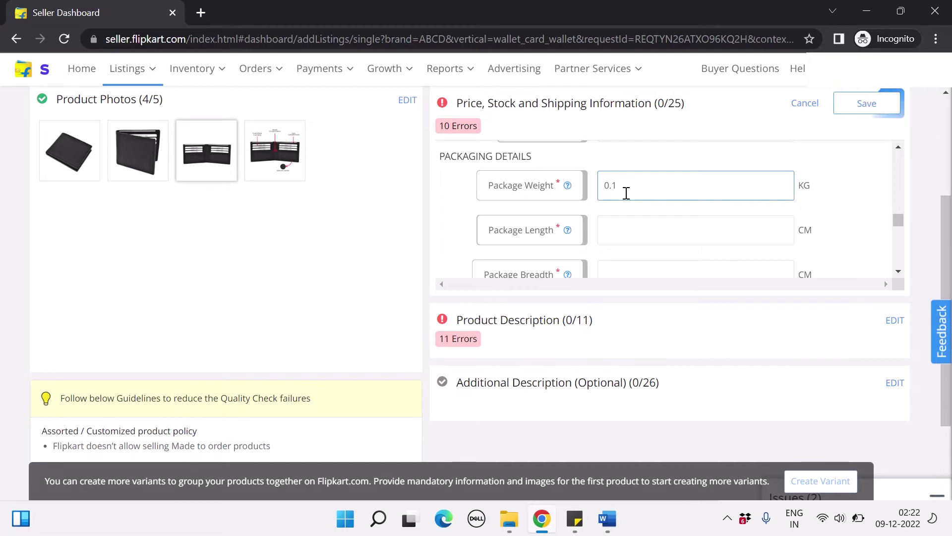
# Set the package dimensions to 10 cm length, 10 cm breadth and 3 cm height.
pyautogui.scroll(-1, 627, 193)
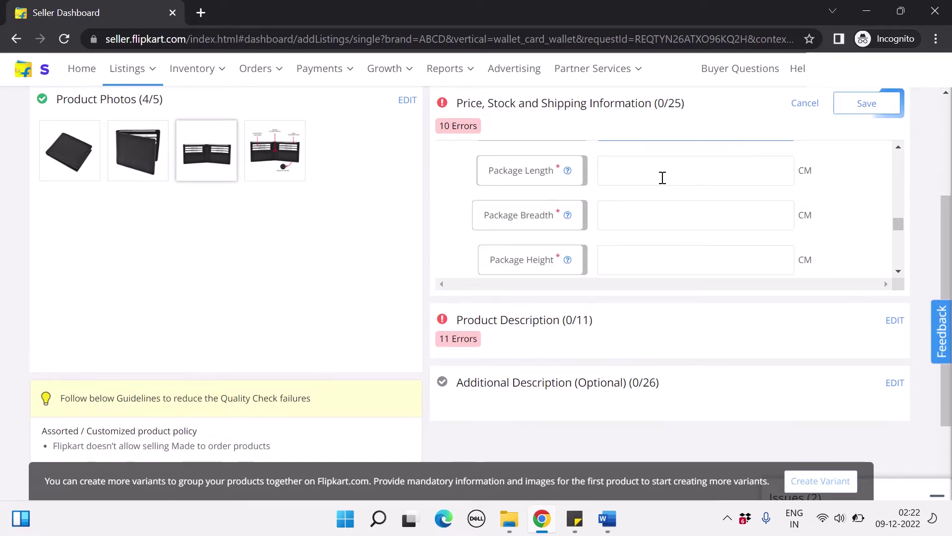
pyautogui.click(662, 177)
pyautogui.write('10')
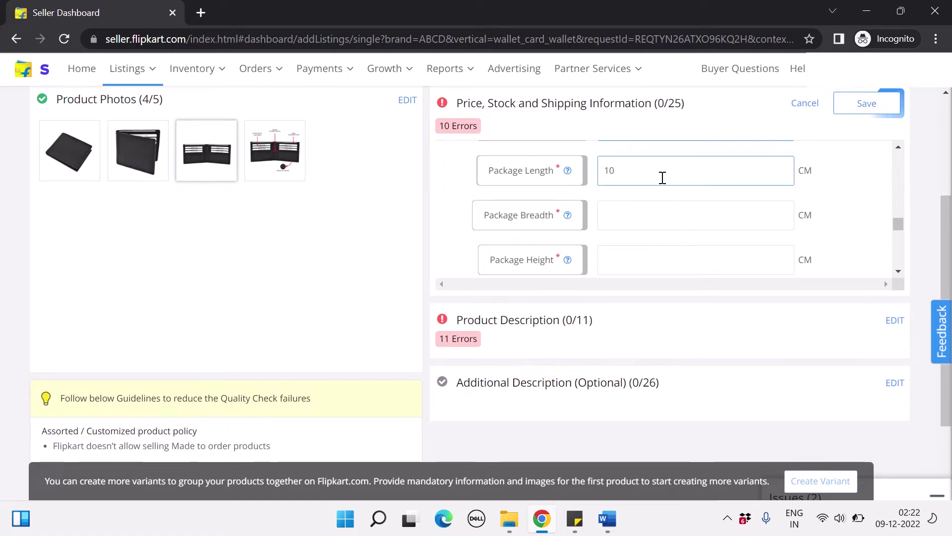
pyautogui.click(665, 218)
pyautogui.write('10')
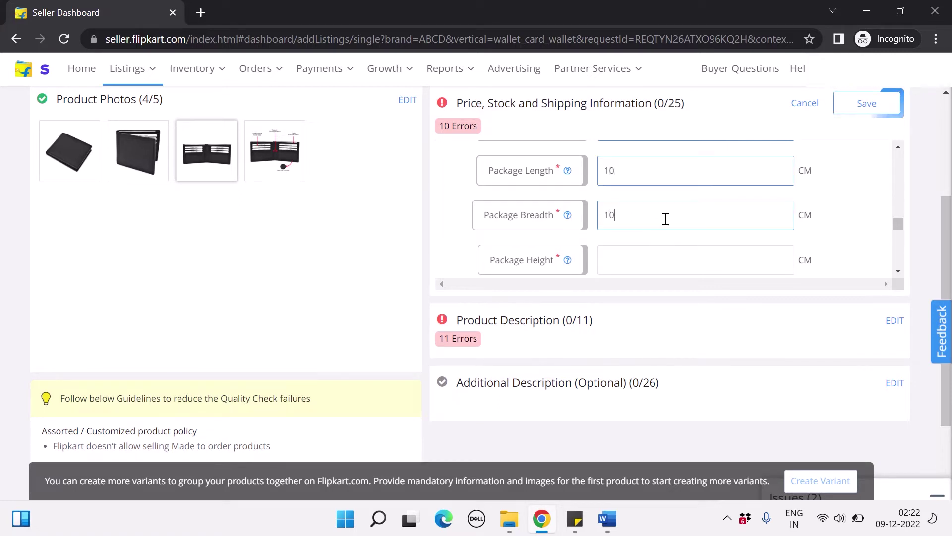
pyautogui.scroll(-1, 665, 219)
pyautogui.click(639, 236)
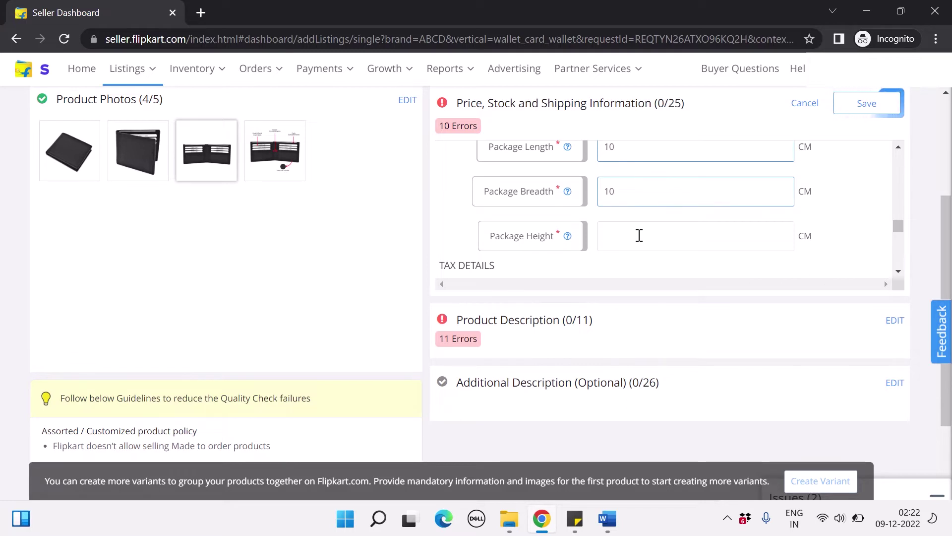
pyautogui.write('2')
pyautogui.scroll(-1, 640, 235)
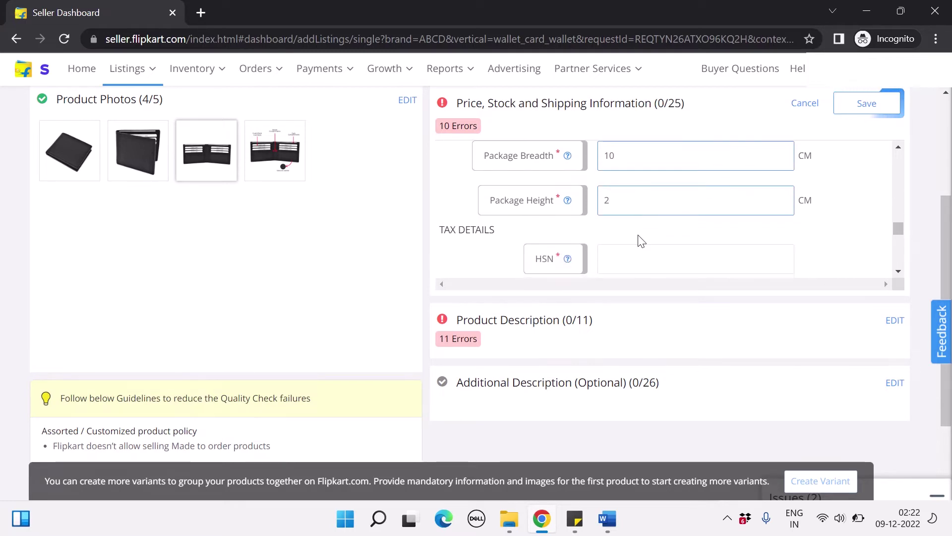
pyautogui.scroll(-2, 655, 209)
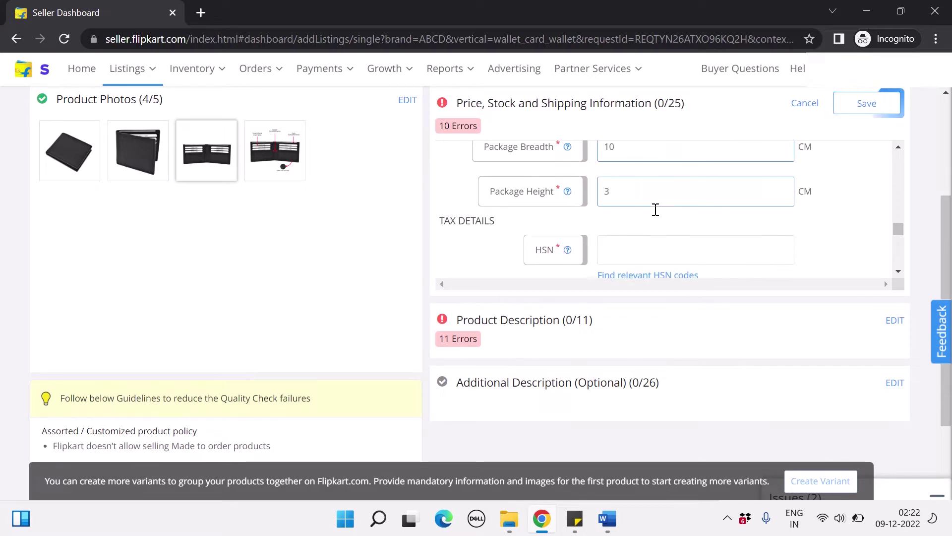
# Enter 9402 as the HSN code under Tax Details and clear the field again.
pyautogui.click(677, 197)
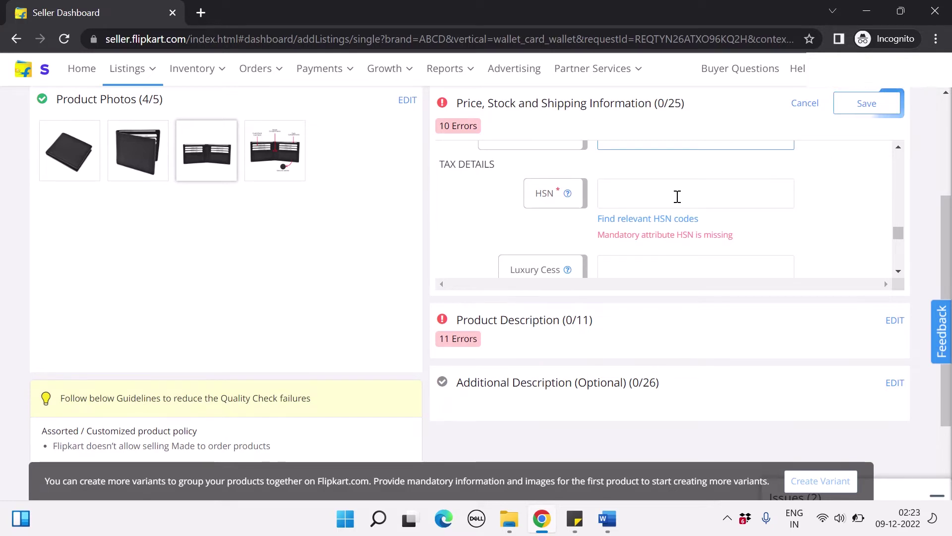
pyautogui.write('9')
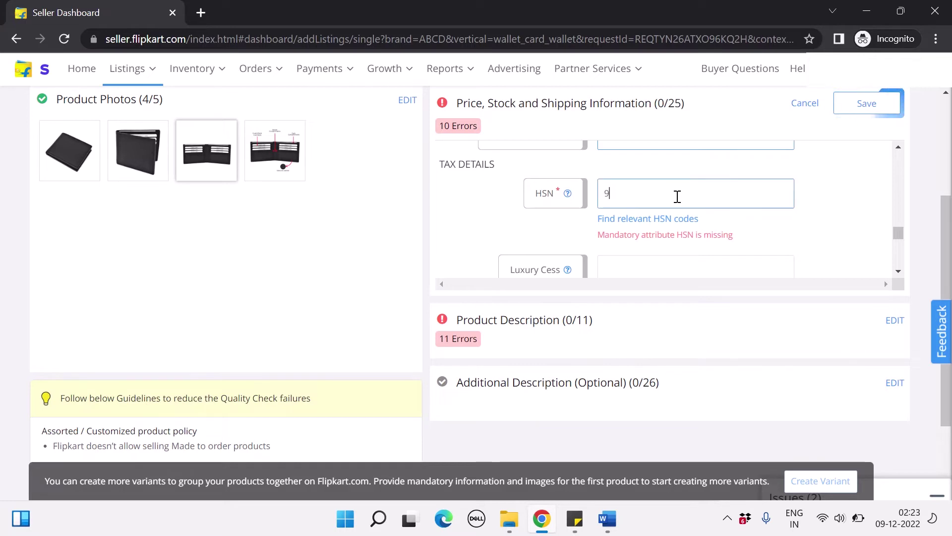
pyautogui.write('402')
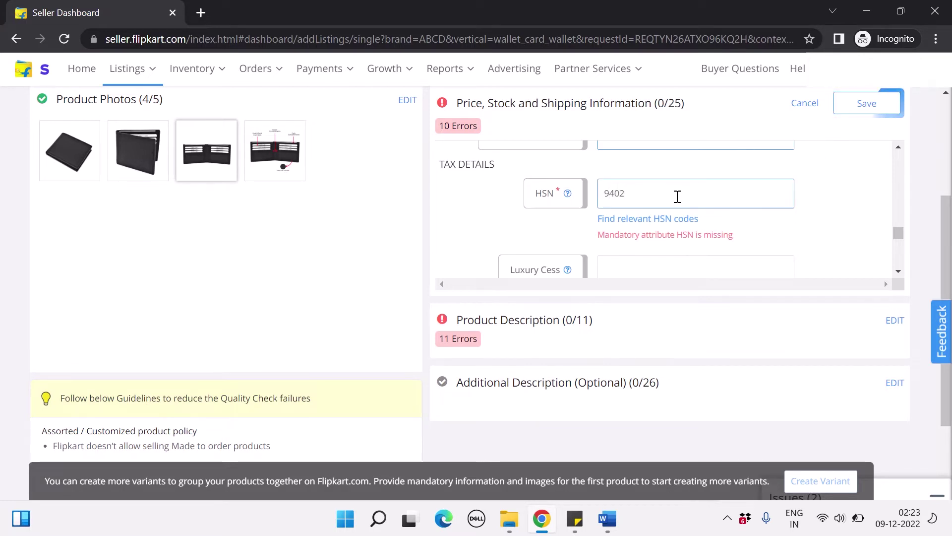
pyautogui.scroll(-1, 676, 198)
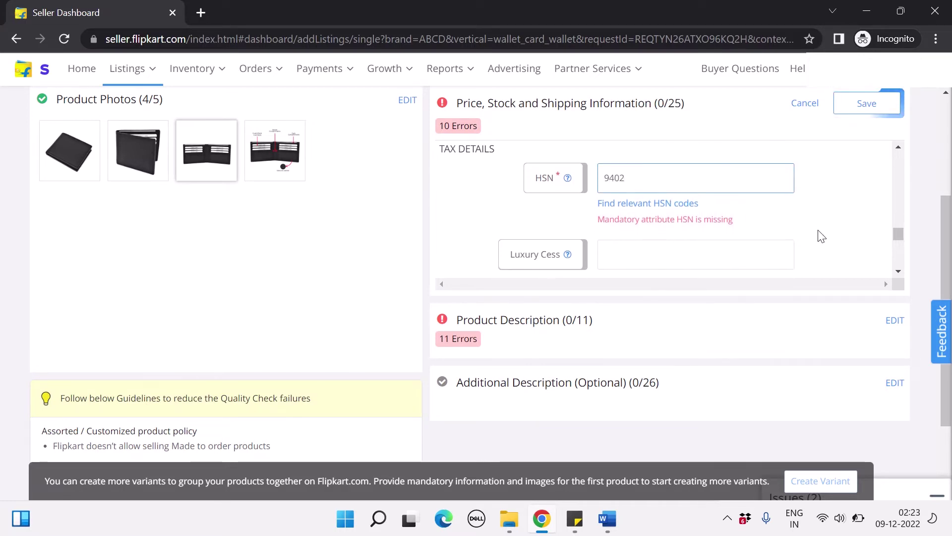
pyautogui.scroll(-1, 821, 236)
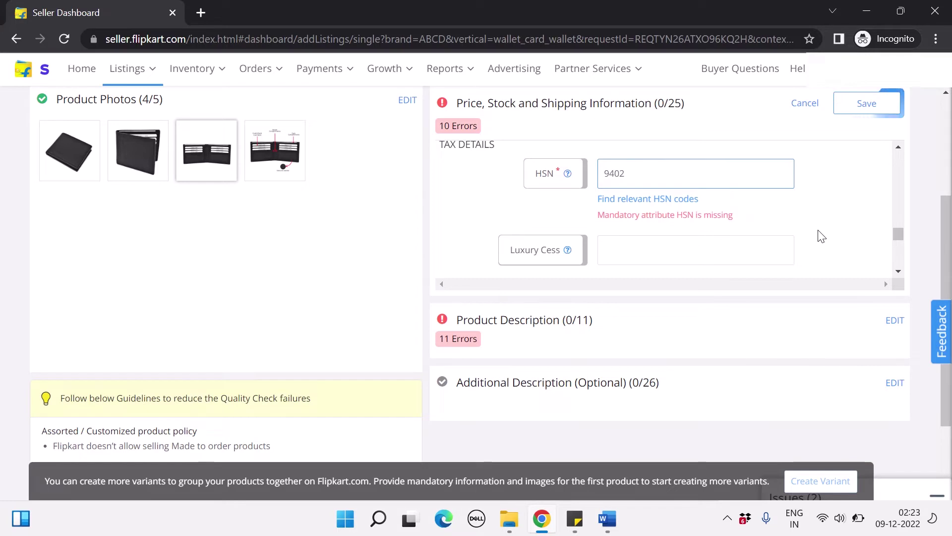
pyautogui.scroll(-1, 820, 235)
pyautogui.click(665, 164)
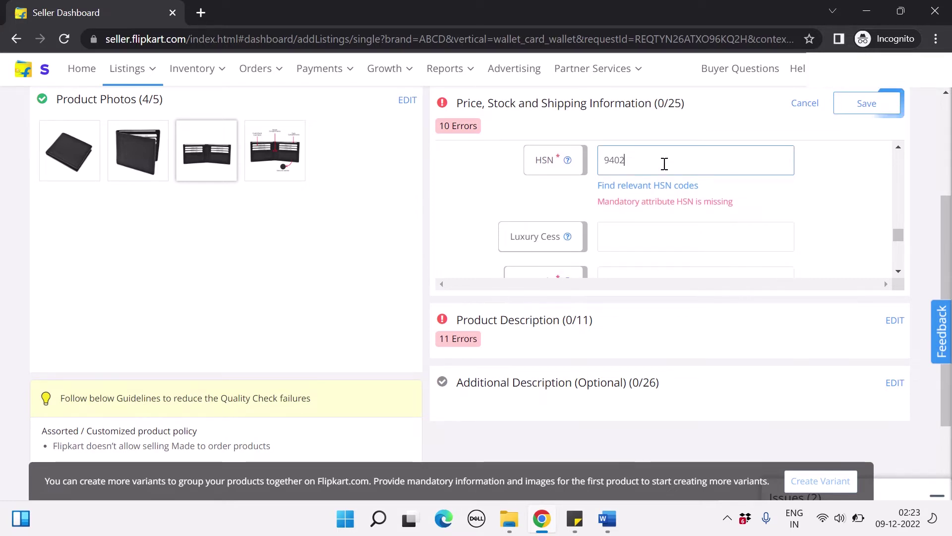
pyautogui.hotkey('ctrl', 'a')
pyautogui.press('BackSpace')
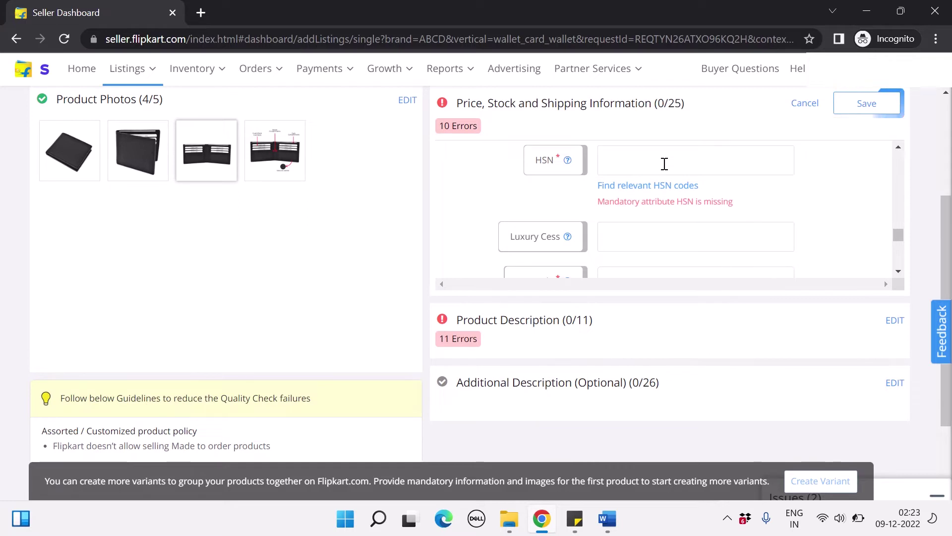
# Set the Tax Code to GST_18, leaving Luxury Cess empty.
pyautogui.scroll(-2, 665, 163)
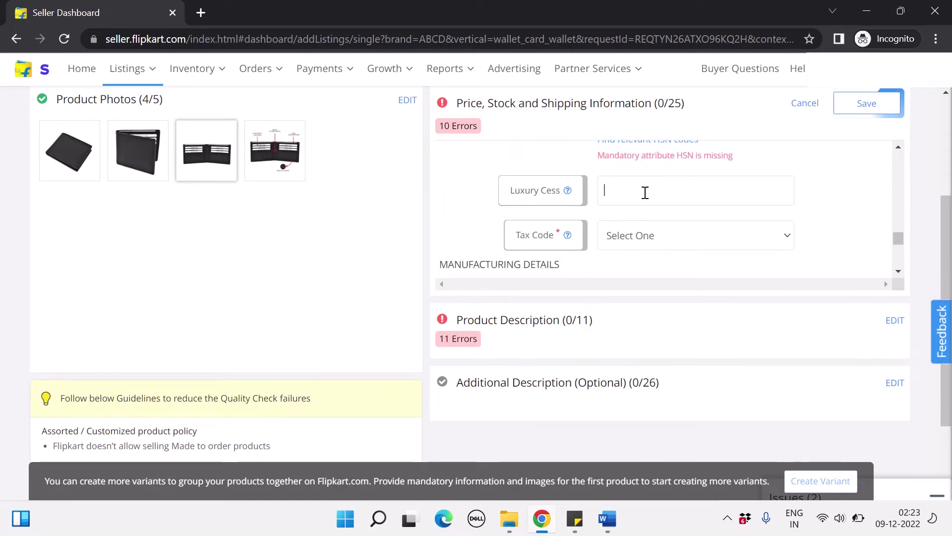
pyautogui.scroll(-1, 645, 192)
pyautogui.scroll(-3, 647, 197)
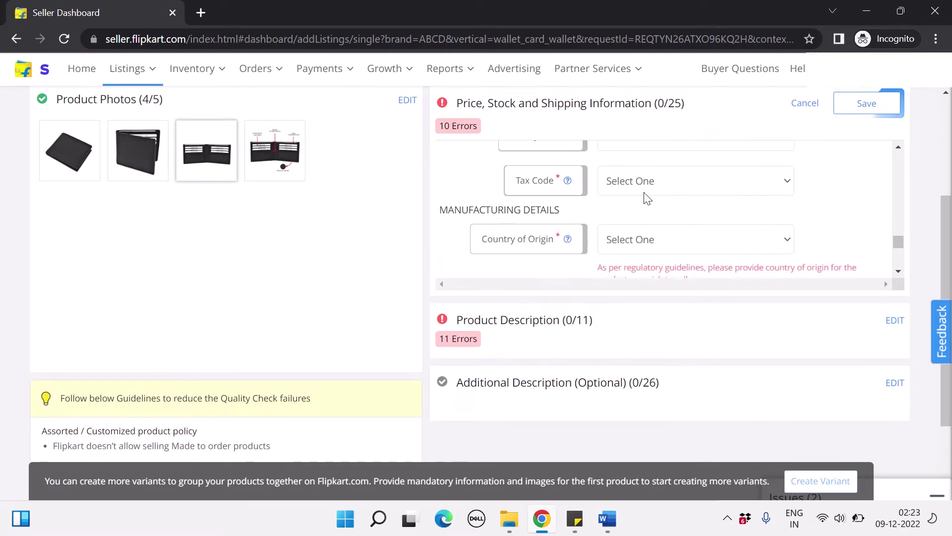
pyautogui.click(672, 163)
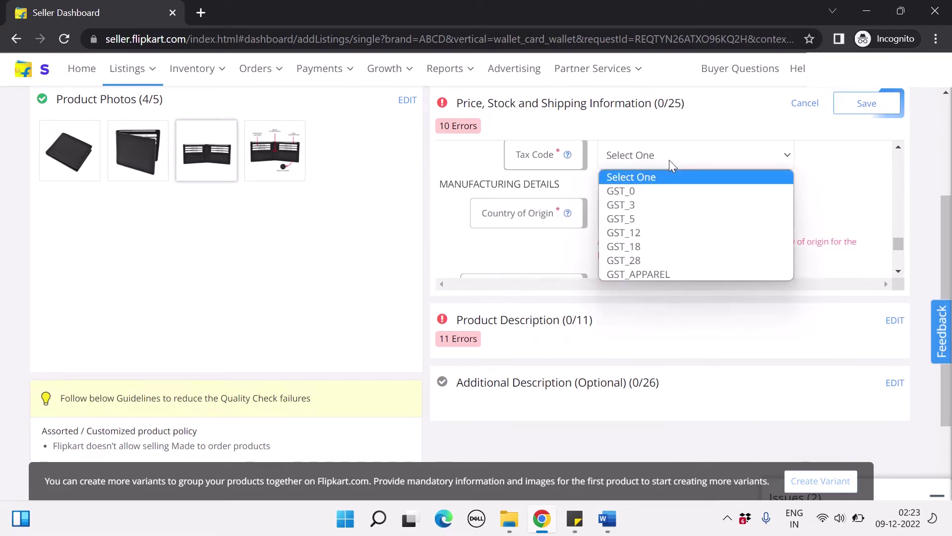
pyautogui.click(623, 247)
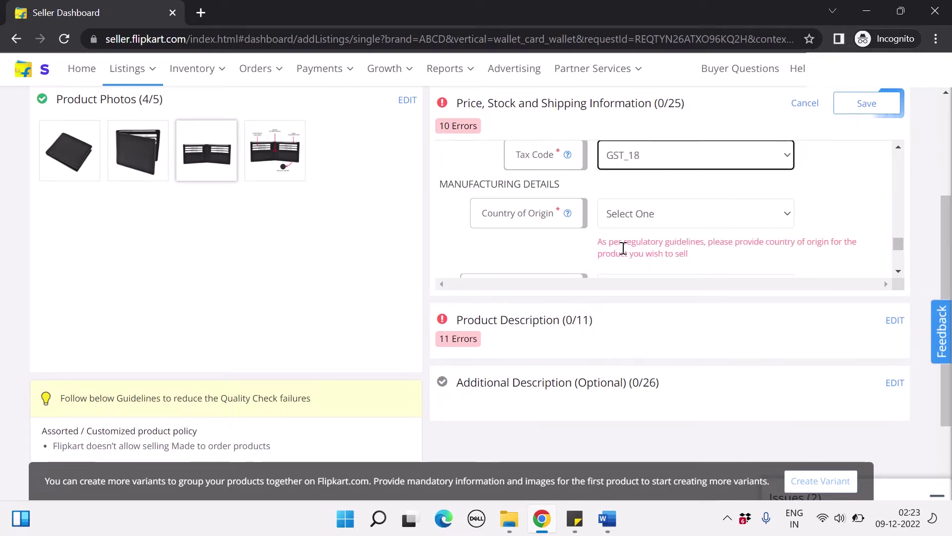
# Set the Country of Origin to India under Manufacturing Details.
pyautogui.scroll(-1, 623, 247)
pyautogui.click(692, 187)
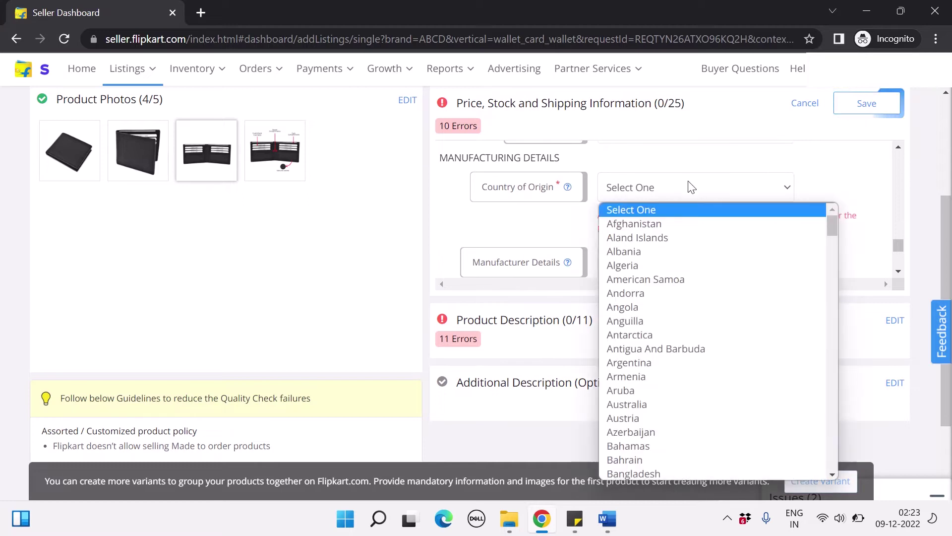
pyautogui.scroll(-10, 665, 362)
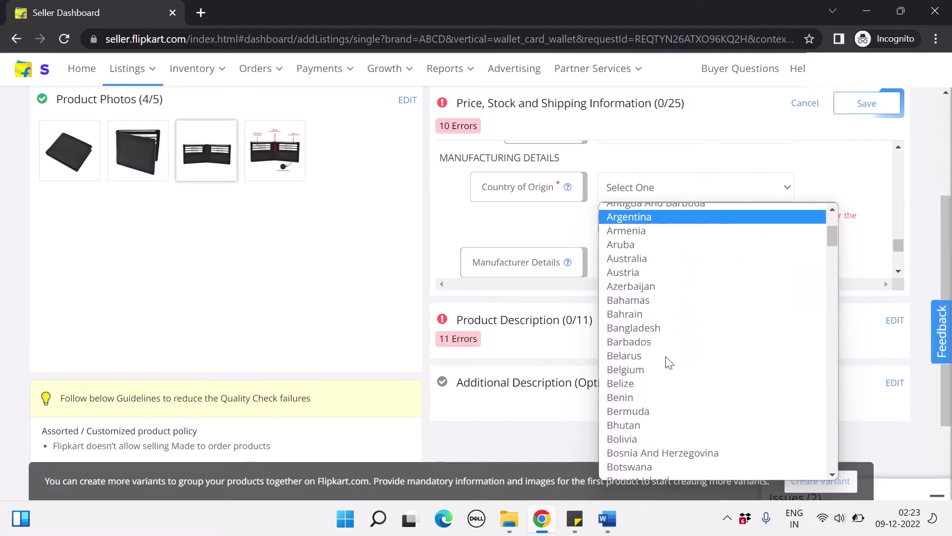
pyautogui.scroll(-15, 667, 362)
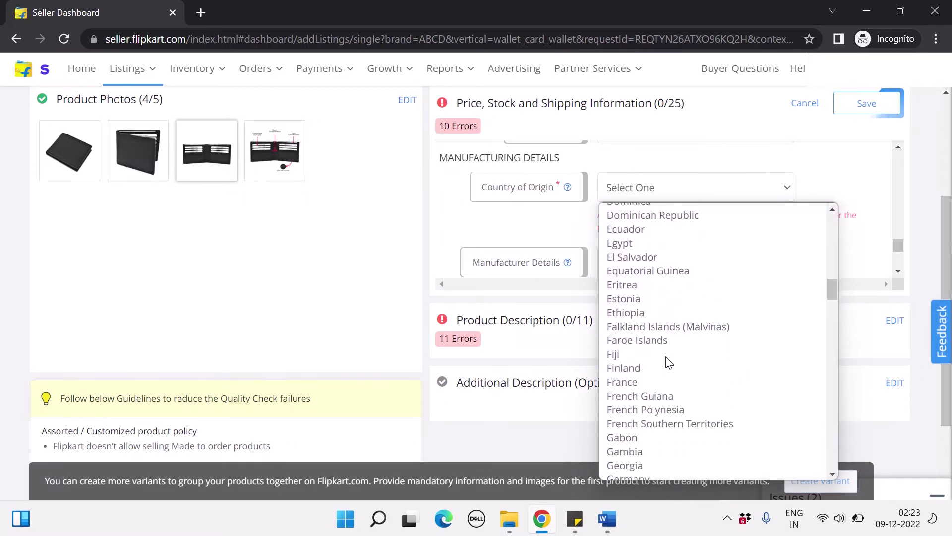
pyautogui.scroll(-6, 666, 361)
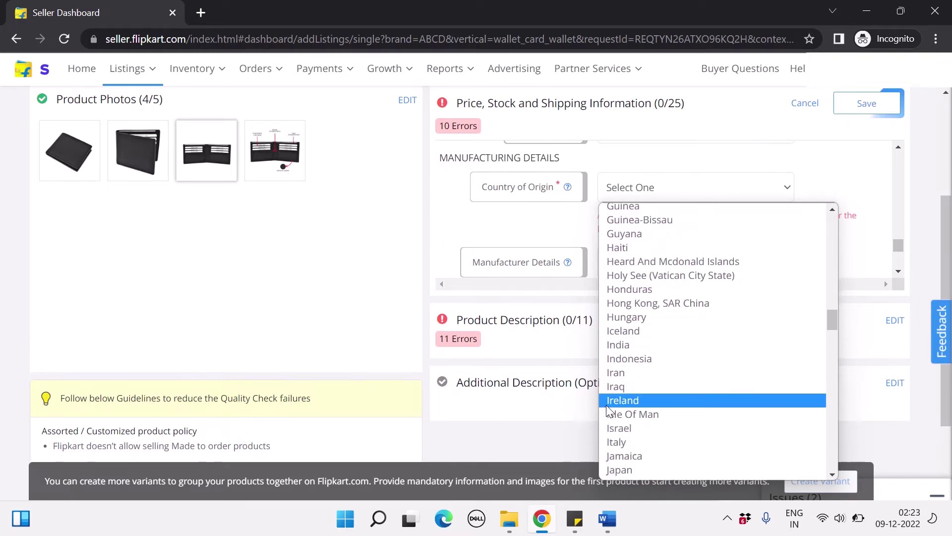
pyautogui.click(632, 341)
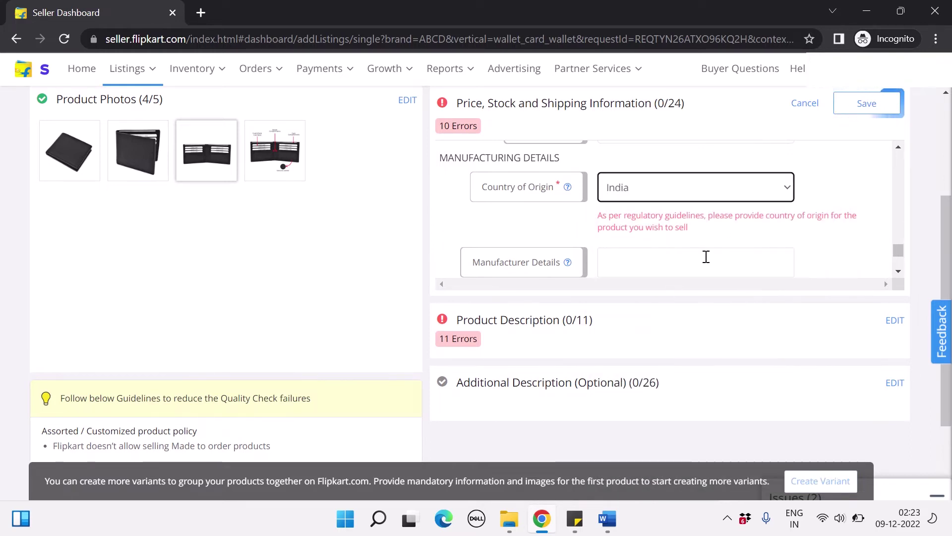
# Enter "xyz," as the Manufacturer Details and "xyz" as the Packer Details.
pyautogui.scroll(-1, 706, 255)
pyautogui.scroll(-1, 706, 256)
pyautogui.click(657, 208)
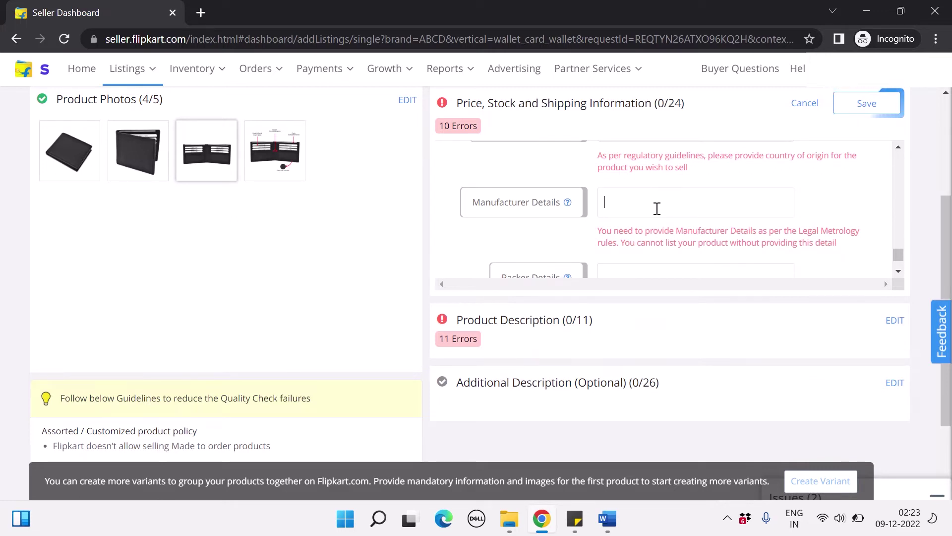
pyautogui.write('axy')
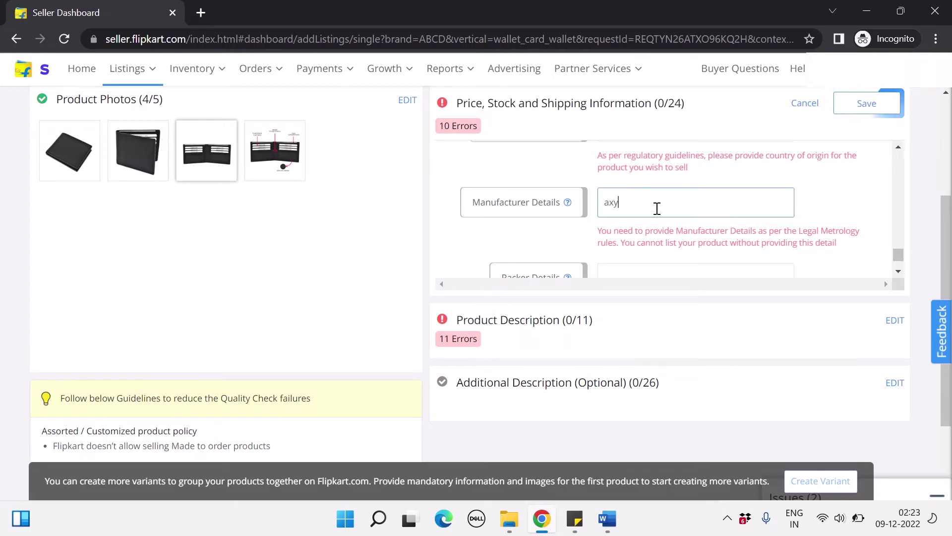
pyautogui.press('BackSpace')
pyautogui.press('BackSpace')
pyautogui.write('xyz,')
pyautogui.press('Tab')
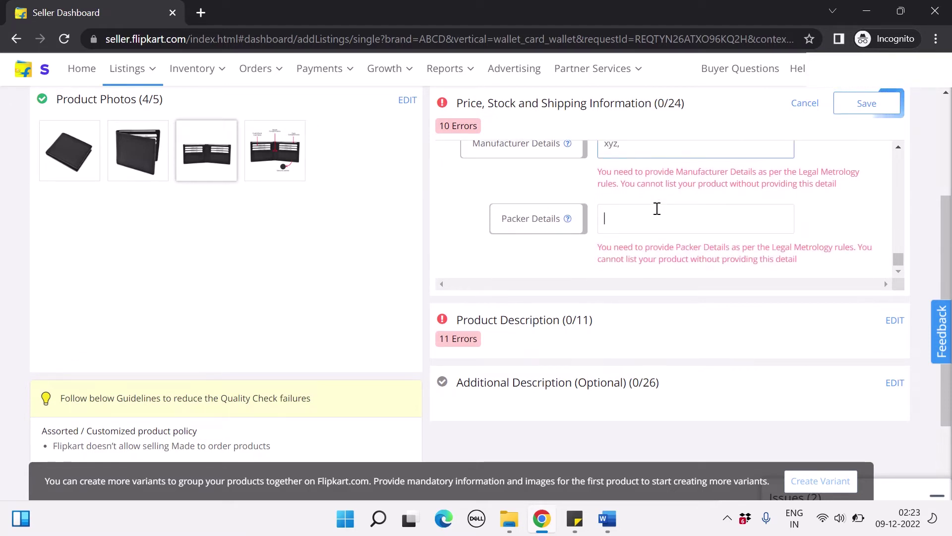
pyautogui.write('xyz')
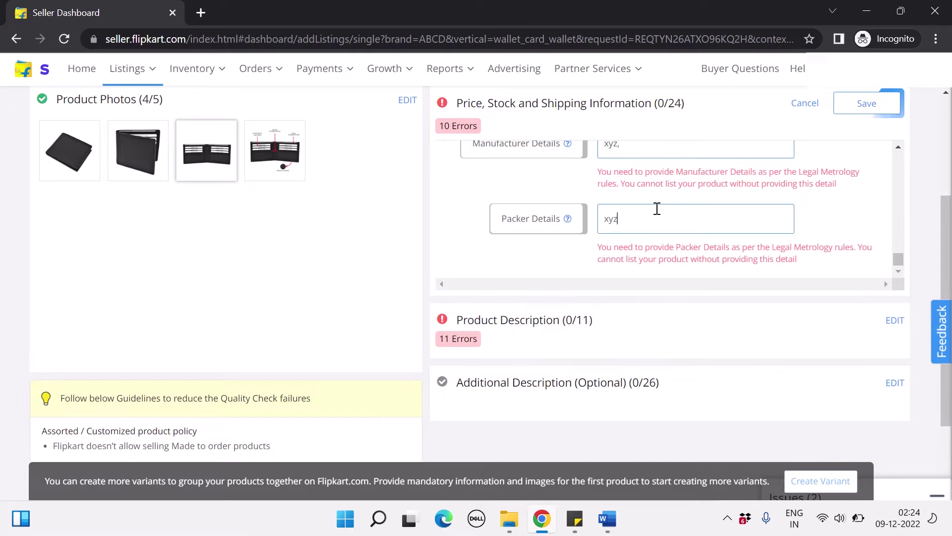
# Save the Price, Stock and Shipping Information and open the Product Description section for editing.
pyautogui.scroll(-1, 662, 200)
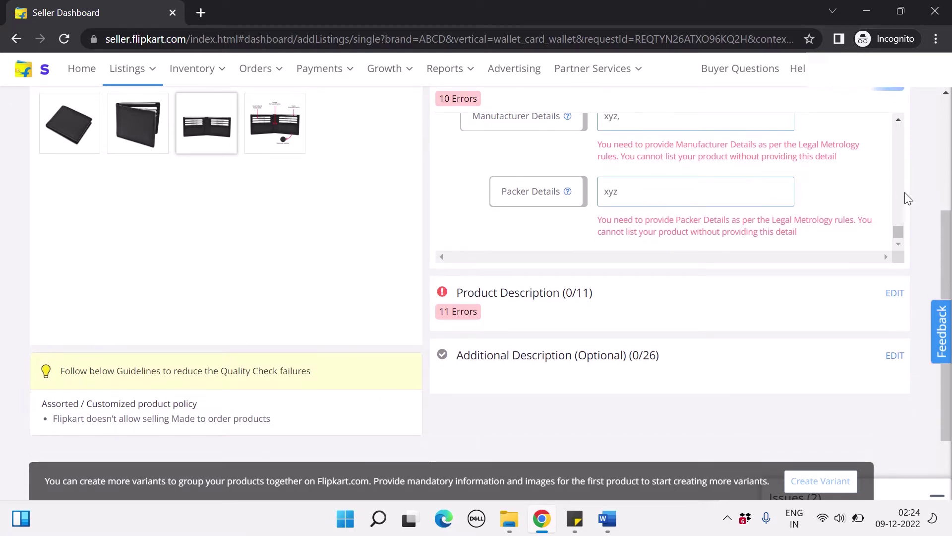
pyautogui.scroll(4, 905, 192)
pyautogui.click(868, 279)
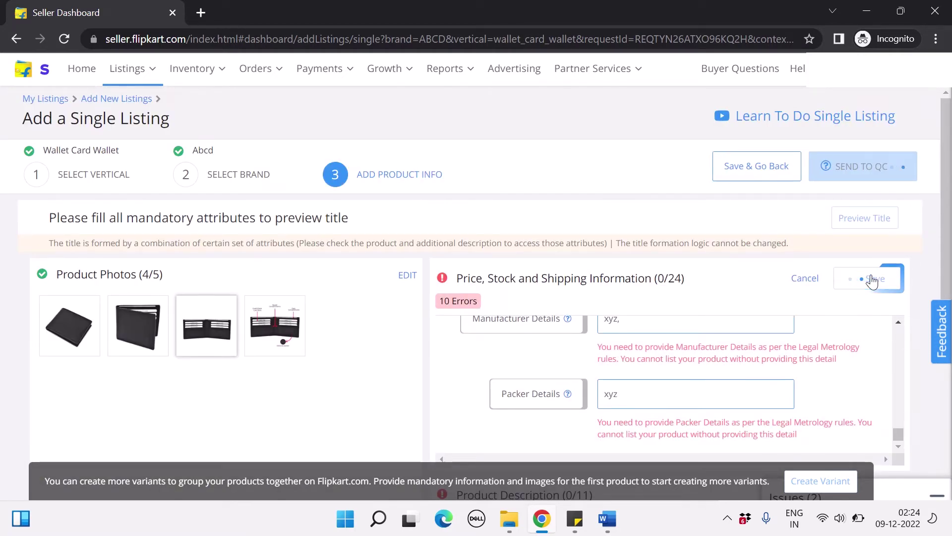
pyautogui.scroll(-1, 707, 261)
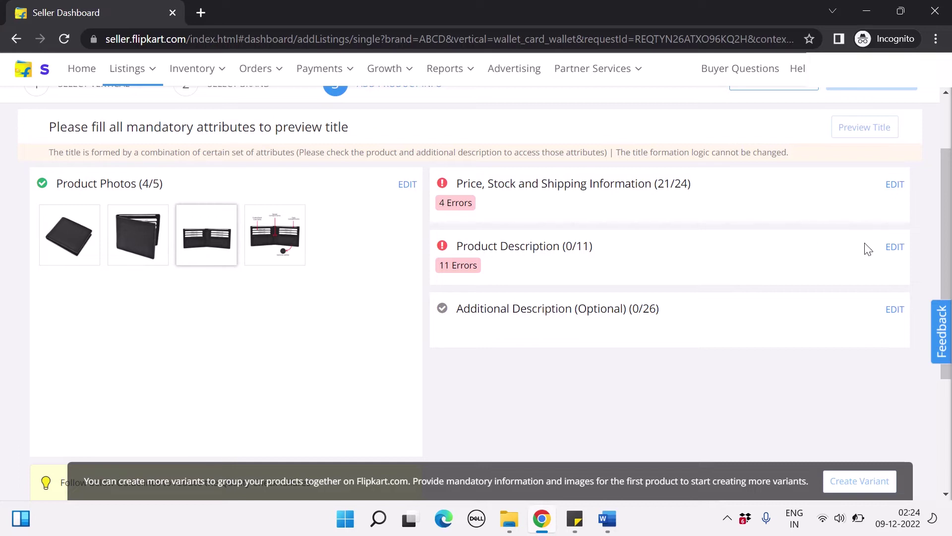
pyautogui.click(896, 247)
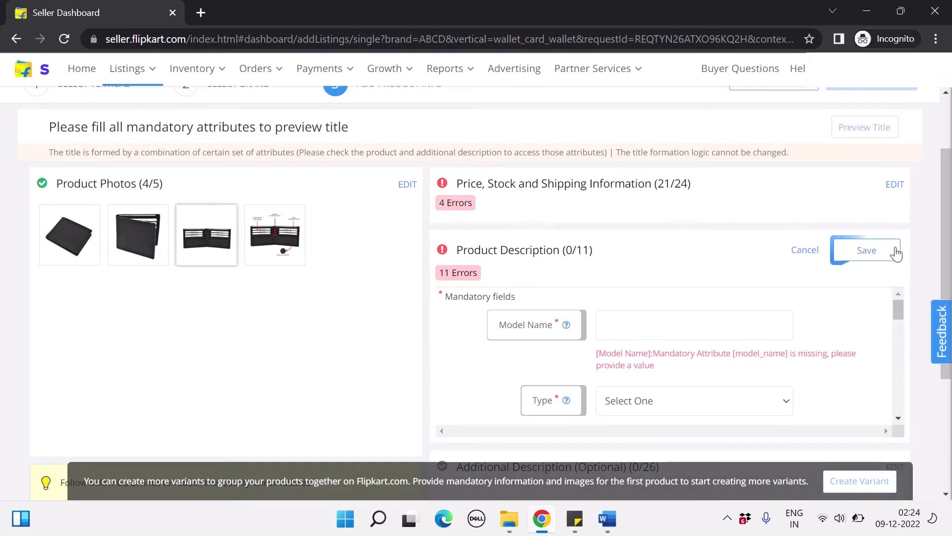
# Enter "Mens Stylish Wallet or Purse" as the Model Name in the Product Description.
pyautogui.scroll(-2, 895, 251)
pyautogui.click(667, 219)
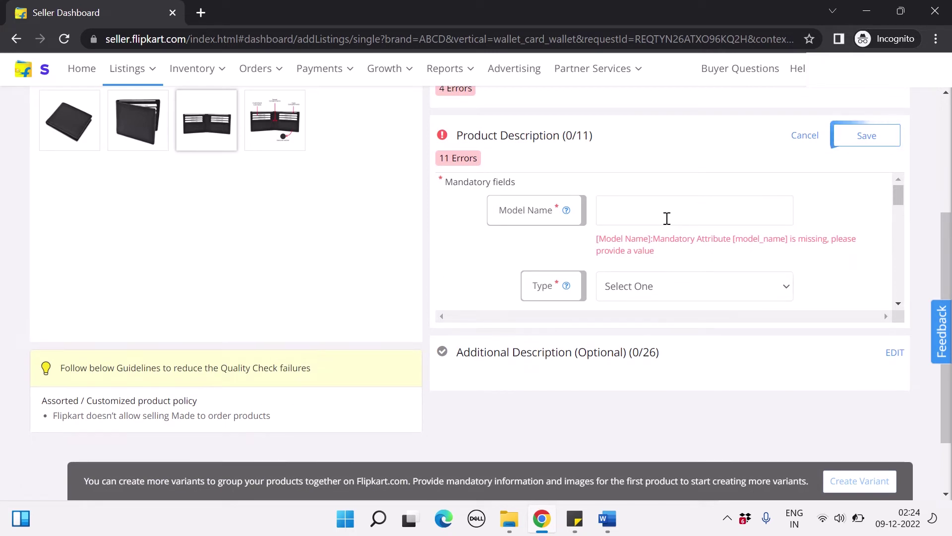
pyautogui.write('Mens ')
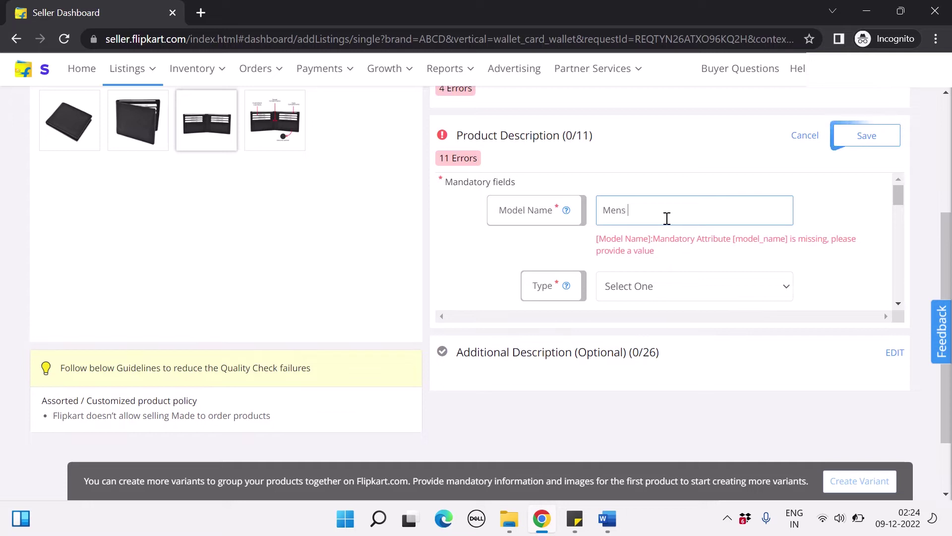
pyautogui.write('Stylish Wallet or Purse')
# Set the product Type to Wallet and enter 101 as the Style Code.
pyautogui.scroll(-1, 579, 264)
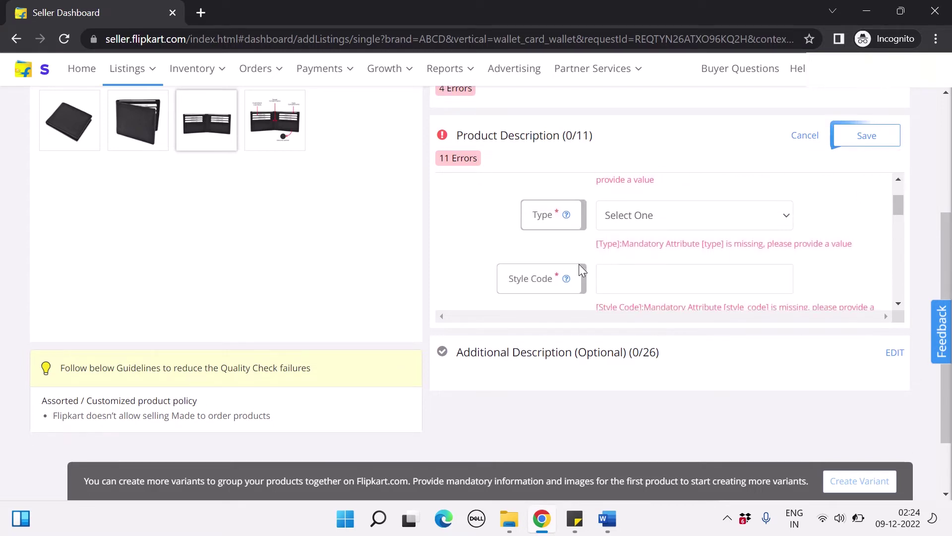
pyautogui.click(713, 218)
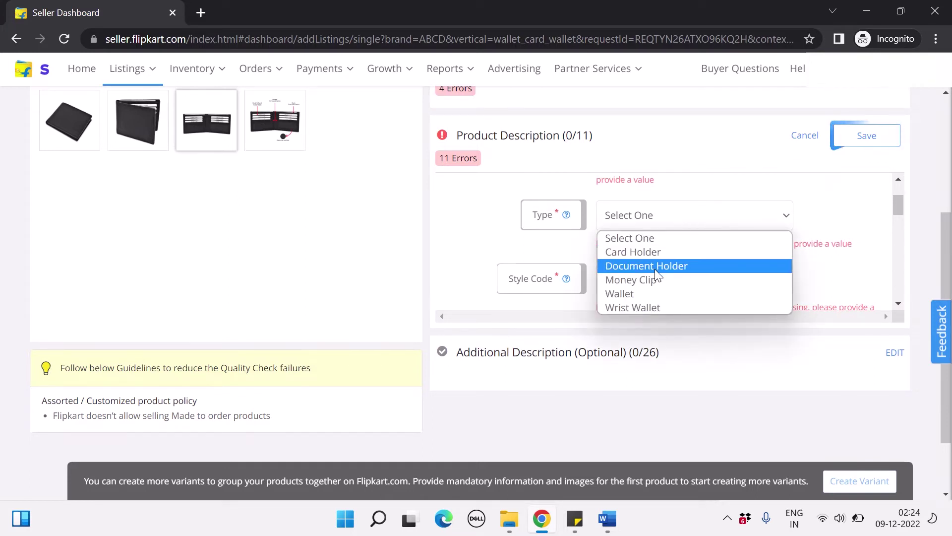
pyautogui.click(659, 296)
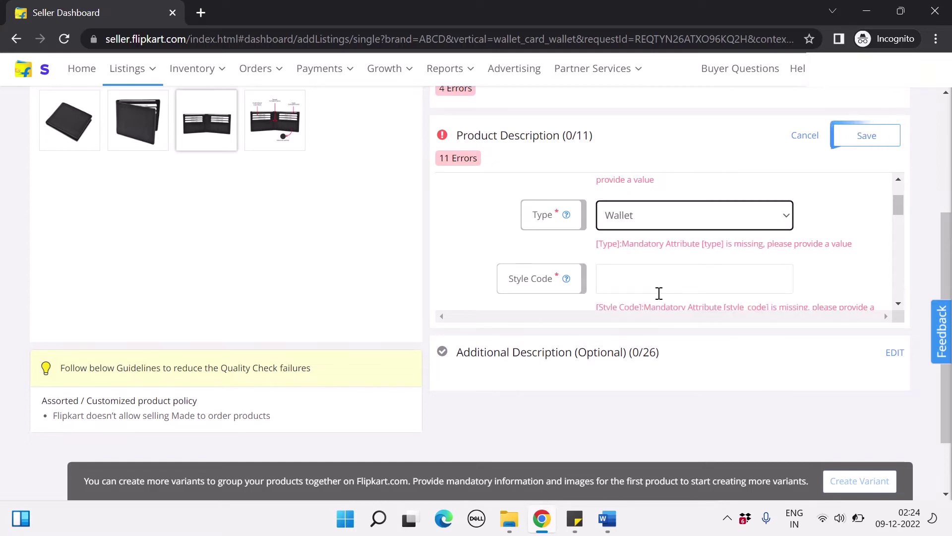
pyautogui.scroll(-2, 659, 293)
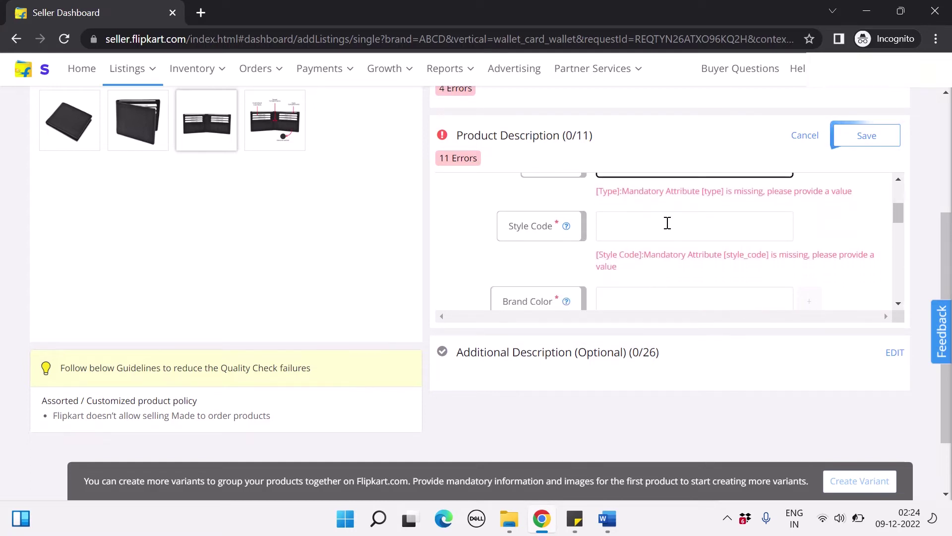
pyautogui.click(667, 222)
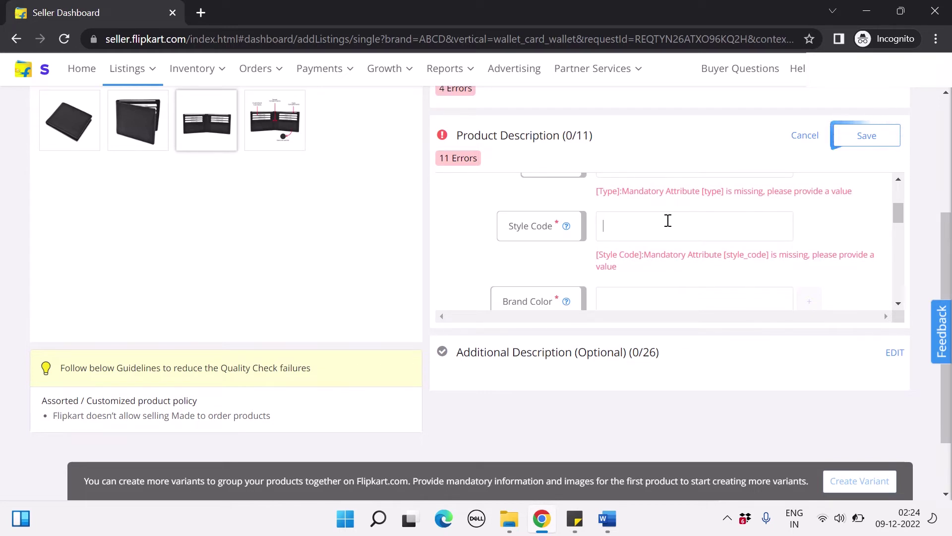
pyautogui.write('101')
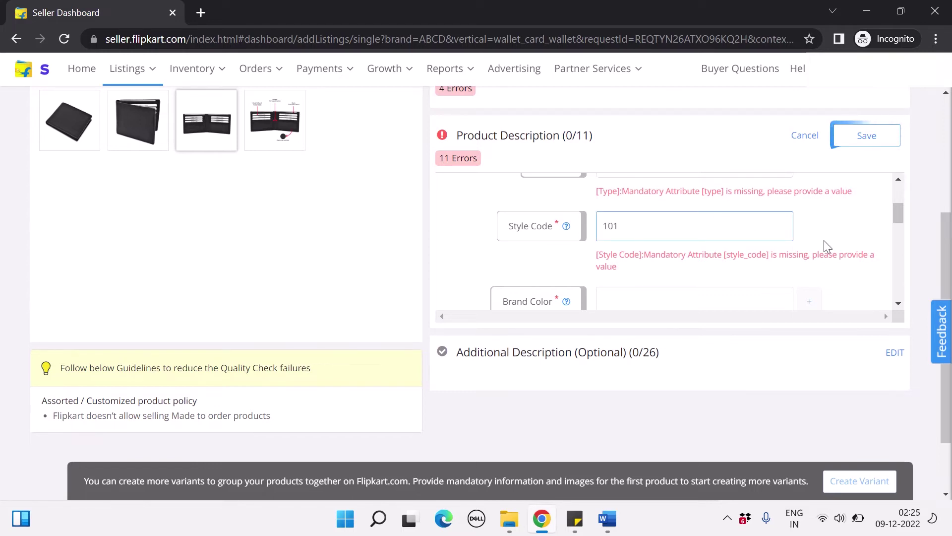
# Enter "Black" as the Brand Color and set the Color to Black.
pyautogui.scroll(-3, 664, 270)
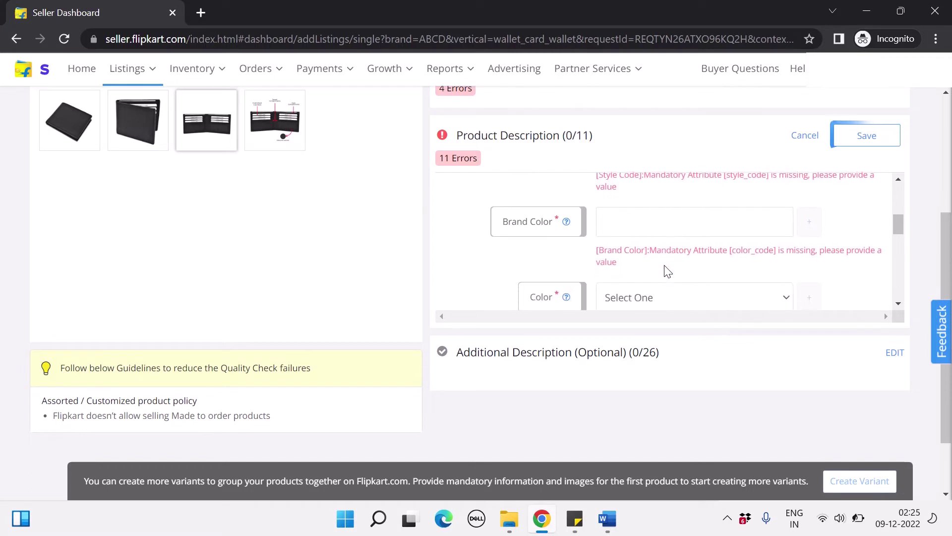
pyautogui.click(637, 229)
pyautogui.write('Black')
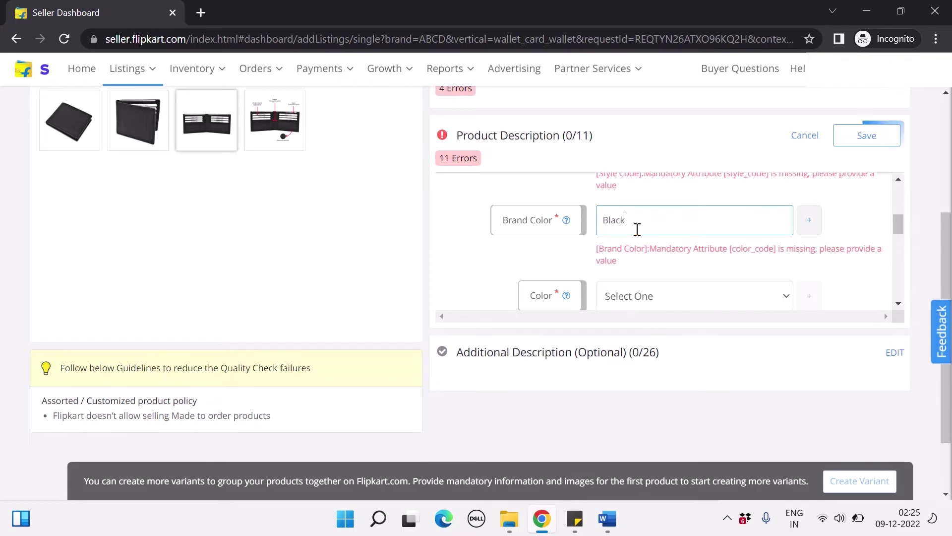
pyautogui.scroll(-4, 637, 229)
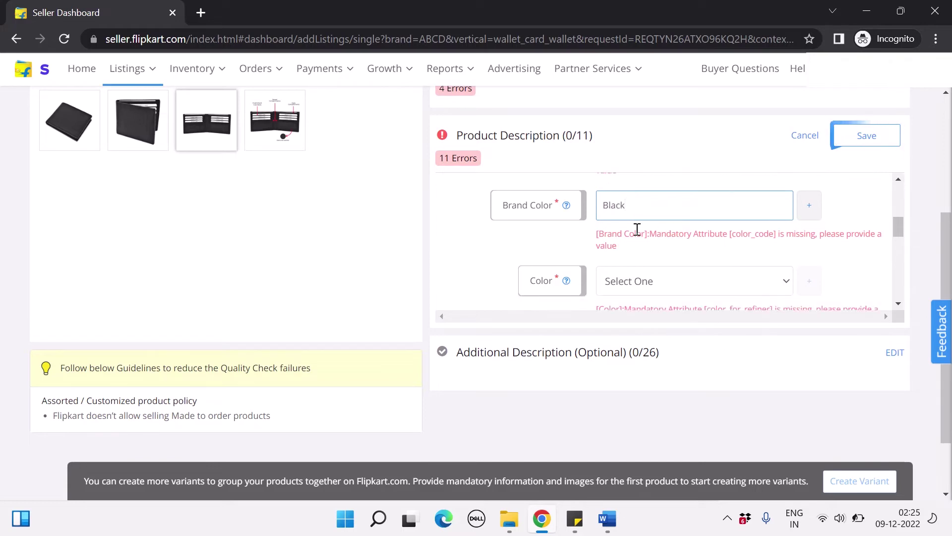
pyautogui.click(676, 197)
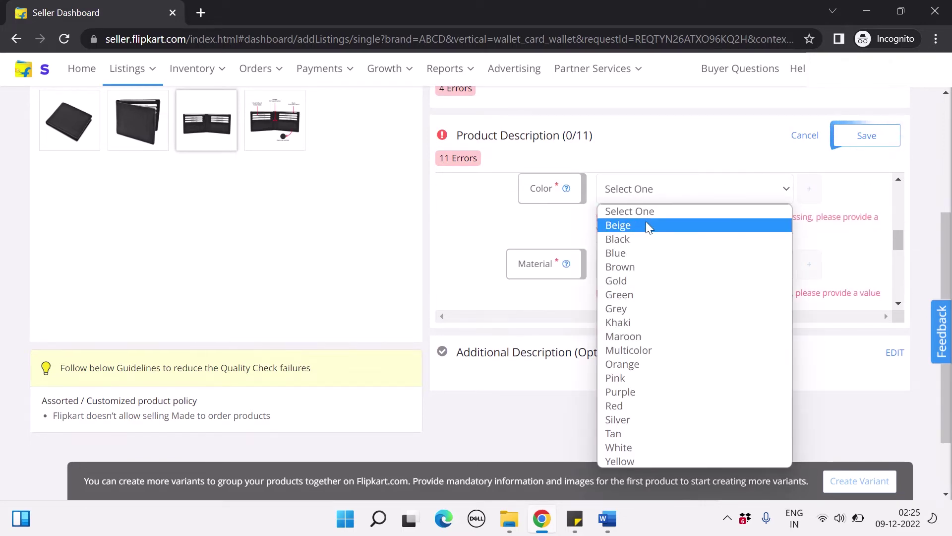
pyautogui.click(625, 240)
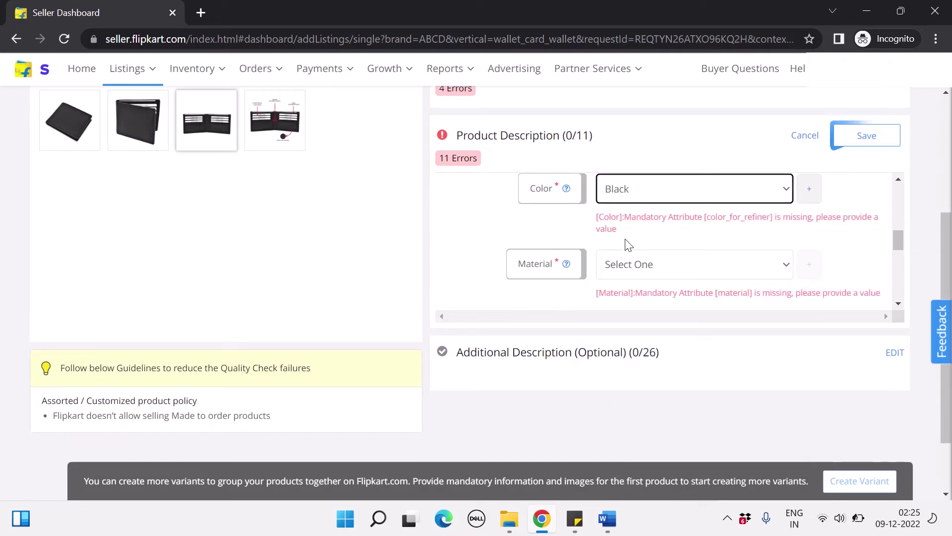
# Set the Material to Genuine Leather and Ideal For to Men.
pyautogui.scroll(-1, 626, 240)
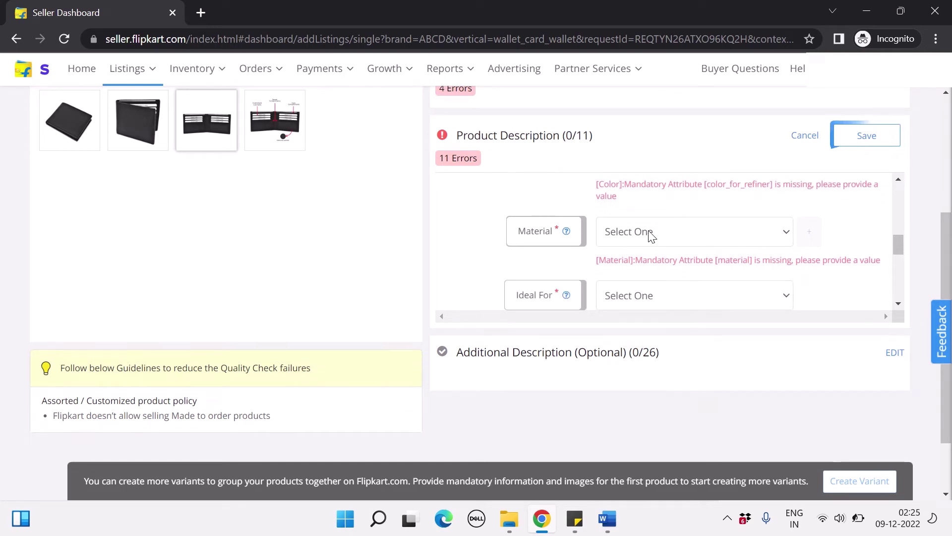
pyautogui.scroll(-1, 651, 235)
pyautogui.click(665, 221)
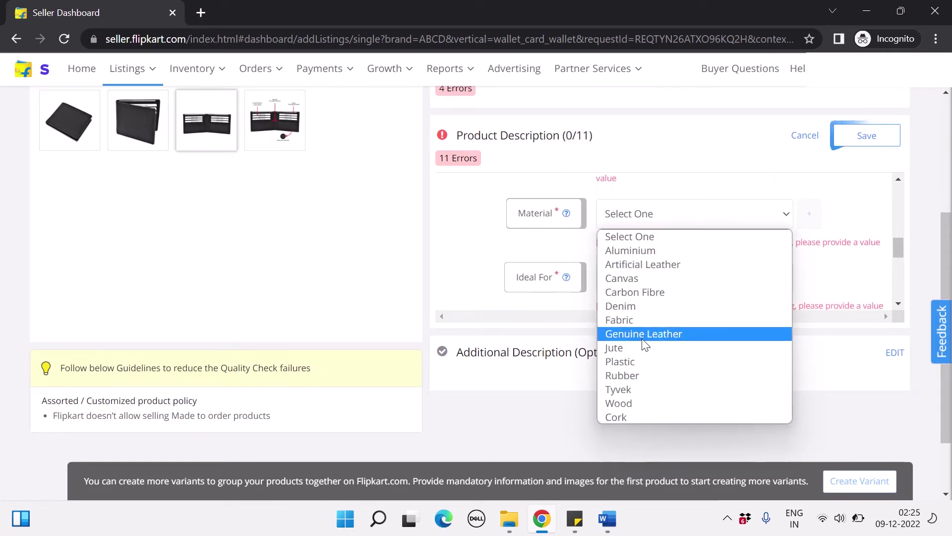
pyautogui.click(654, 334)
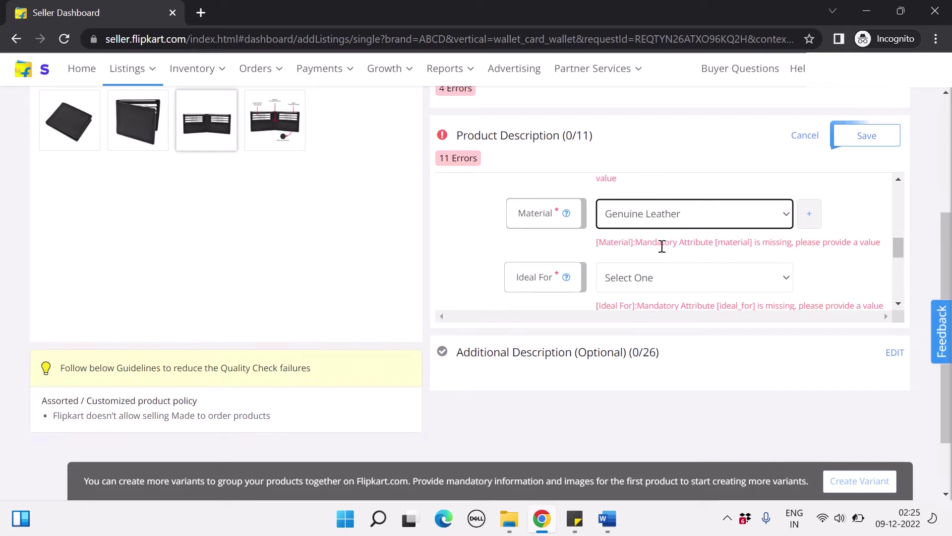
pyautogui.scroll(-1, 660, 245)
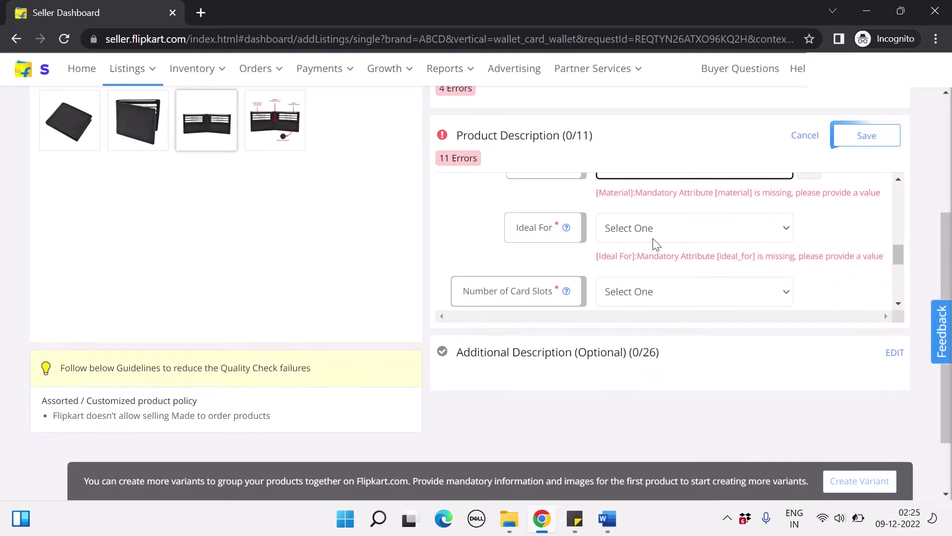
pyautogui.click(652, 233)
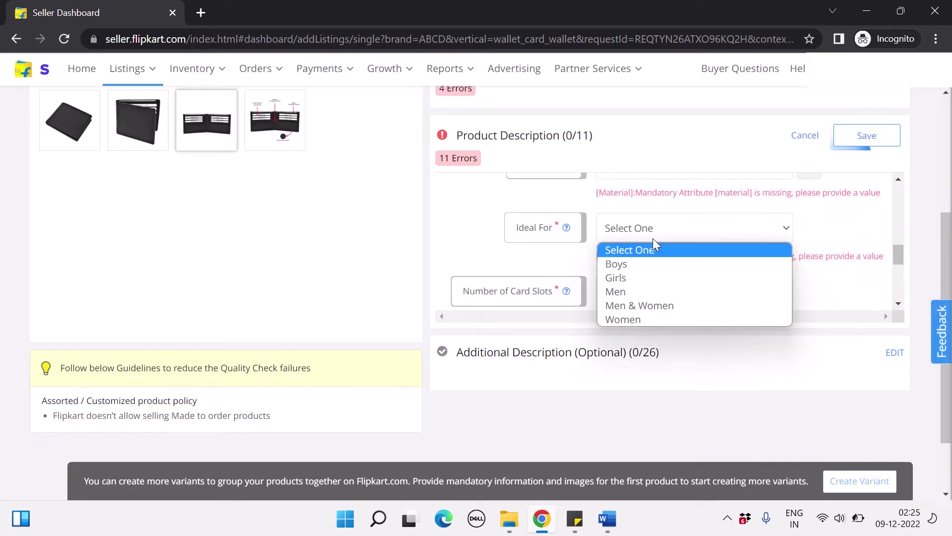
pyautogui.click(632, 291)
# Set the Number of Card Slots to 9.
pyautogui.scroll(-1, 636, 296)
pyautogui.scroll(-1, 636, 296)
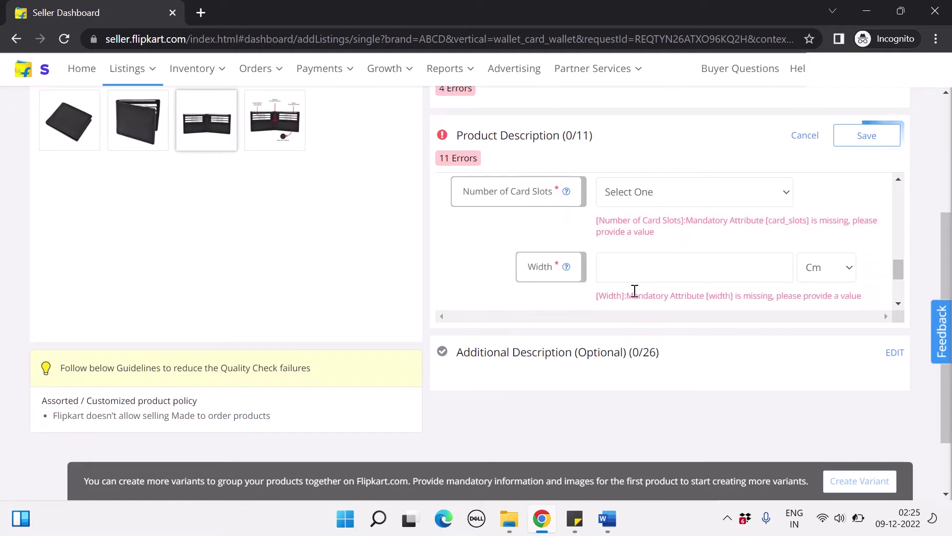
pyautogui.click(714, 199)
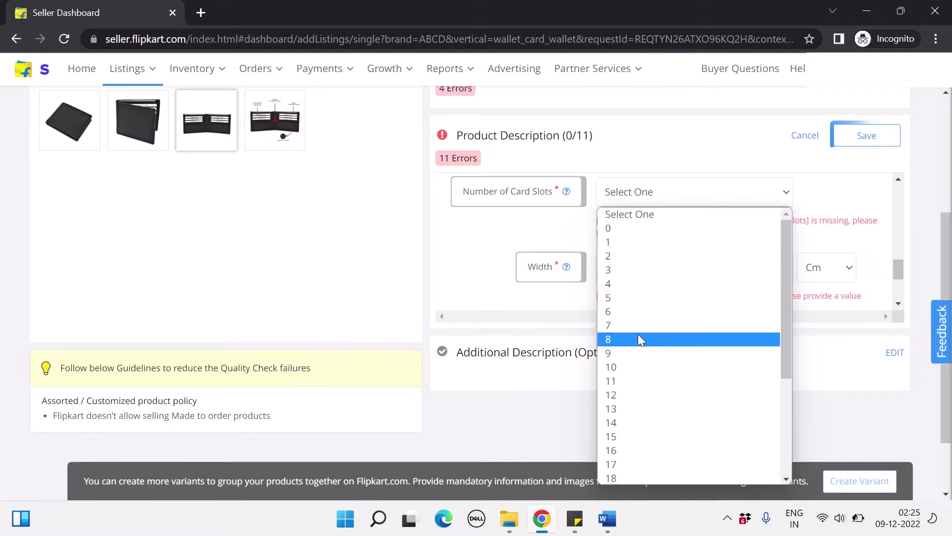
pyautogui.click(615, 353)
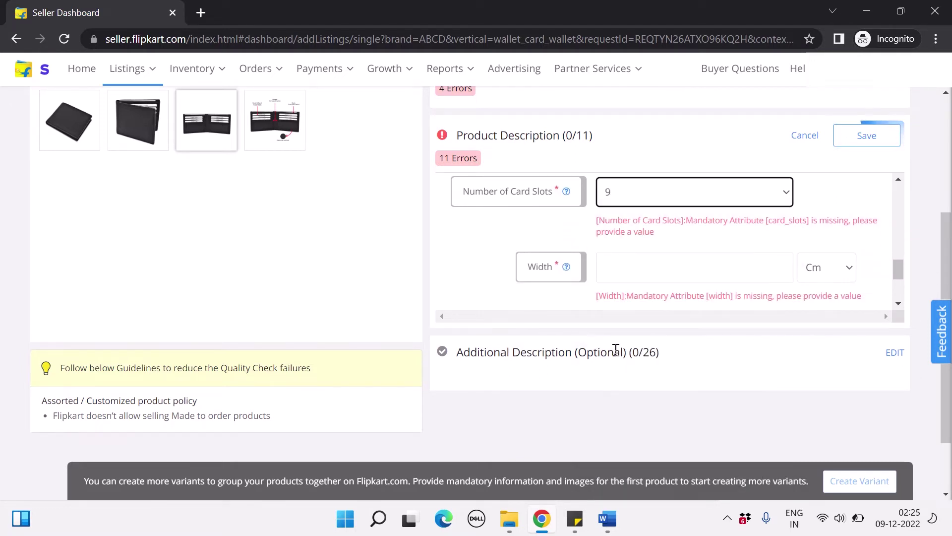
# Set both the Width and the Height of the wallet to 10 cm.
pyautogui.click(634, 275)
pyautogui.scroll(-1, 634, 274)
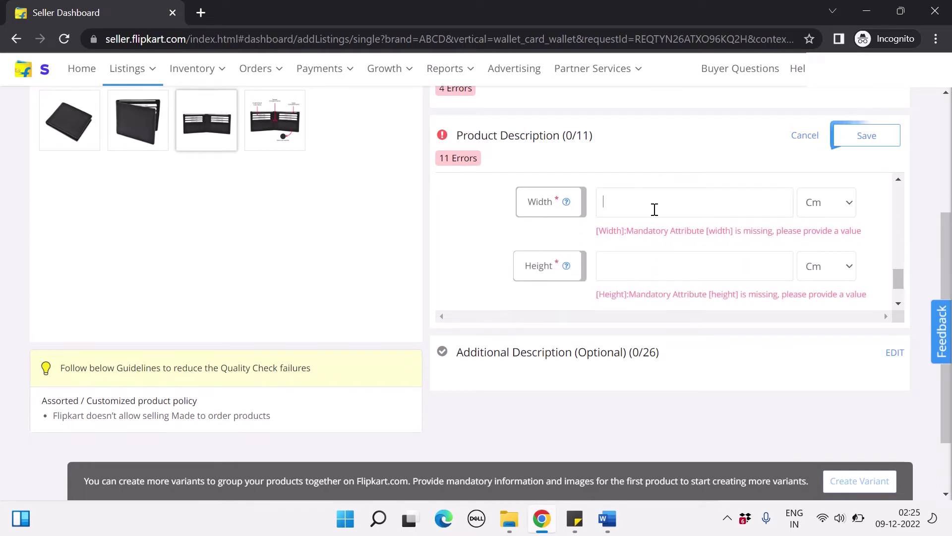
pyautogui.write('10')
pyautogui.click(646, 262)
pyautogui.write('1')
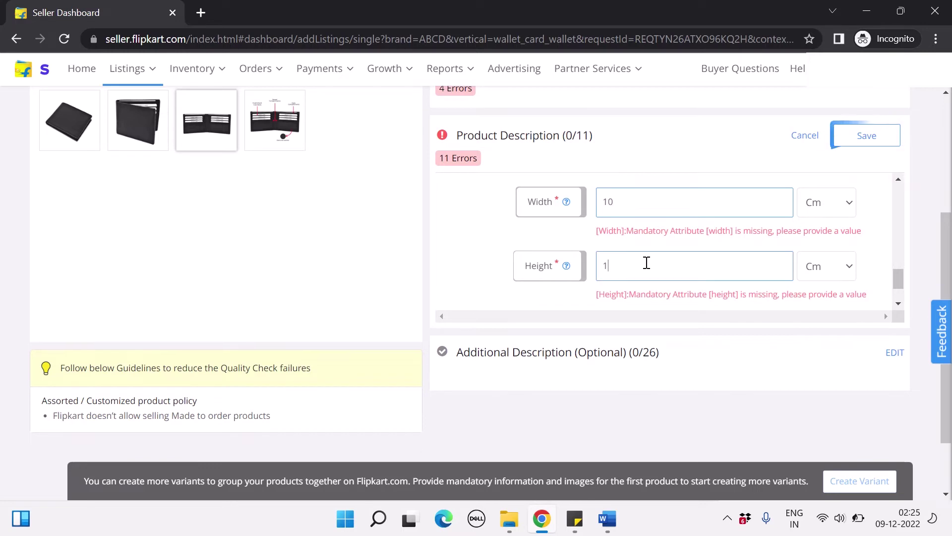
pyautogui.write('0')
# Change the wallet's Height to 2 cm and check it against the Width entry.
pyautogui.scroll(-1, 647, 263)
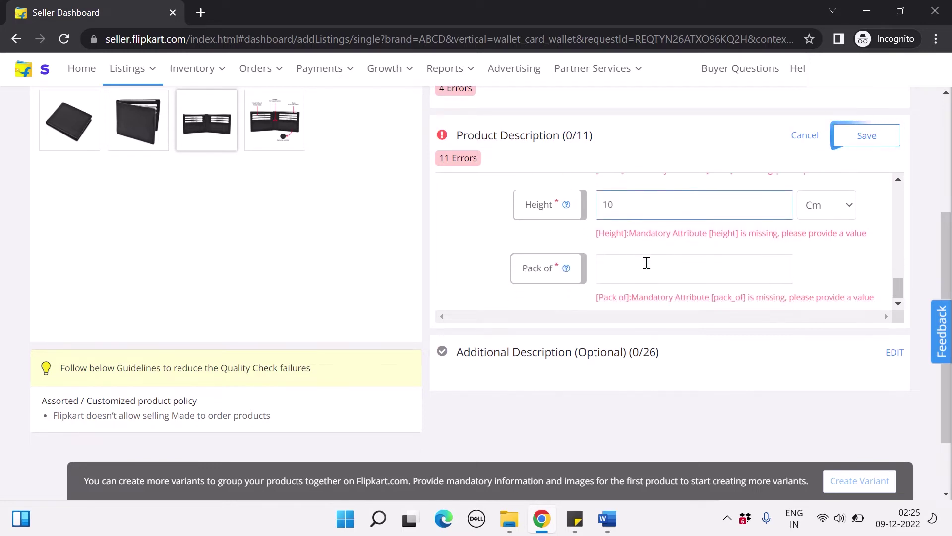
pyautogui.scroll(-1, 647, 262)
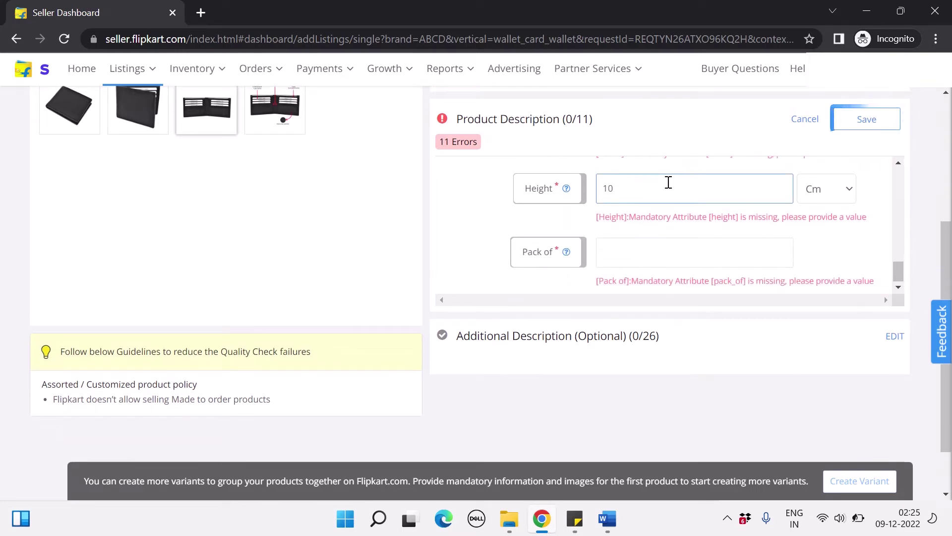
pyautogui.press('BackSpace')
pyautogui.press('BackSpace')
pyautogui.write('2')
pyautogui.scroll(2, 669, 183)
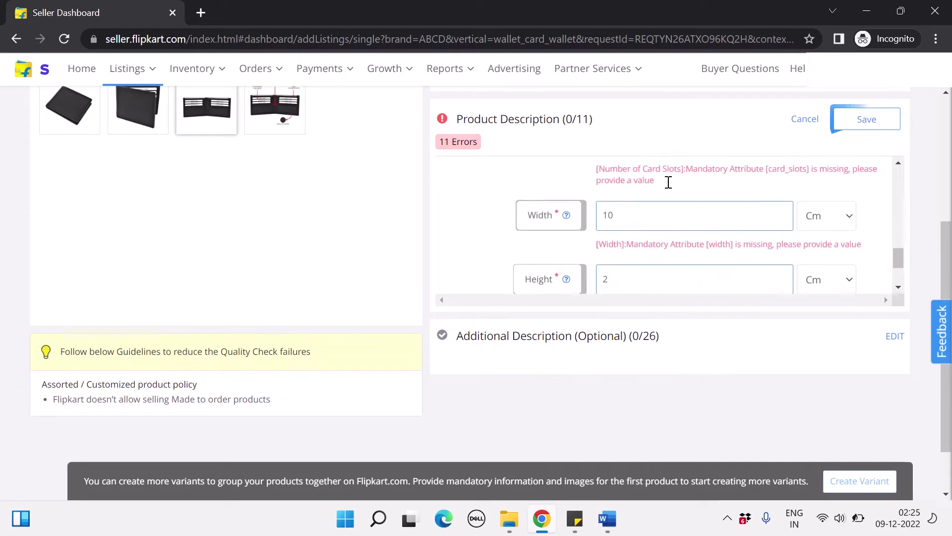
pyautogui.scroll(-2, 669, 182)
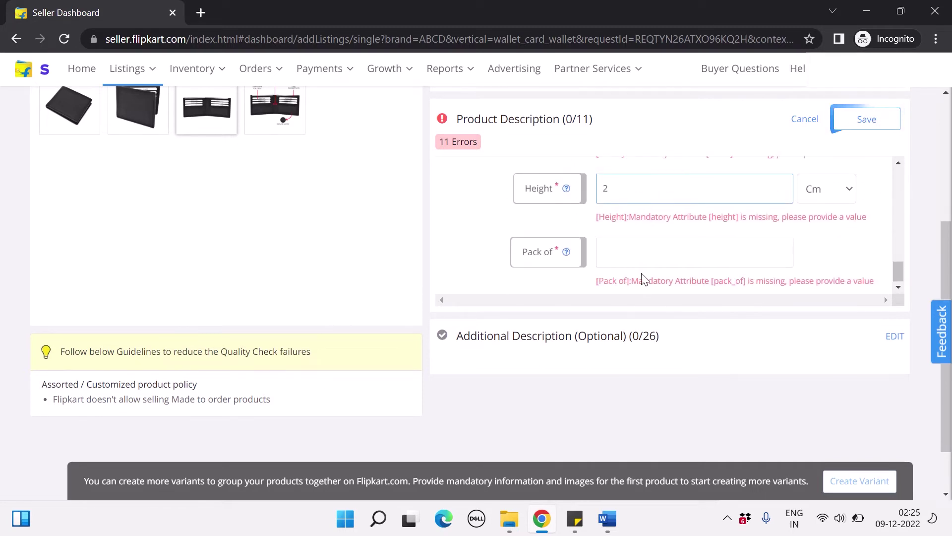
# Check the help for Pack of, set it to 1, and save the Product Description.
pyautogui.click(666, 257)
pyautogui.moveTo(567, 253)
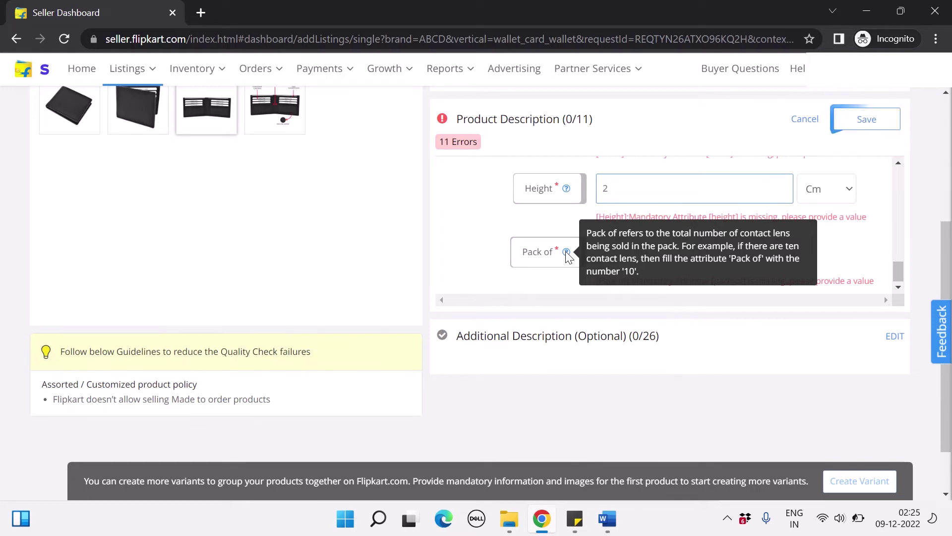
pyautogui.click(693, 252)
pyautogui.write('1')
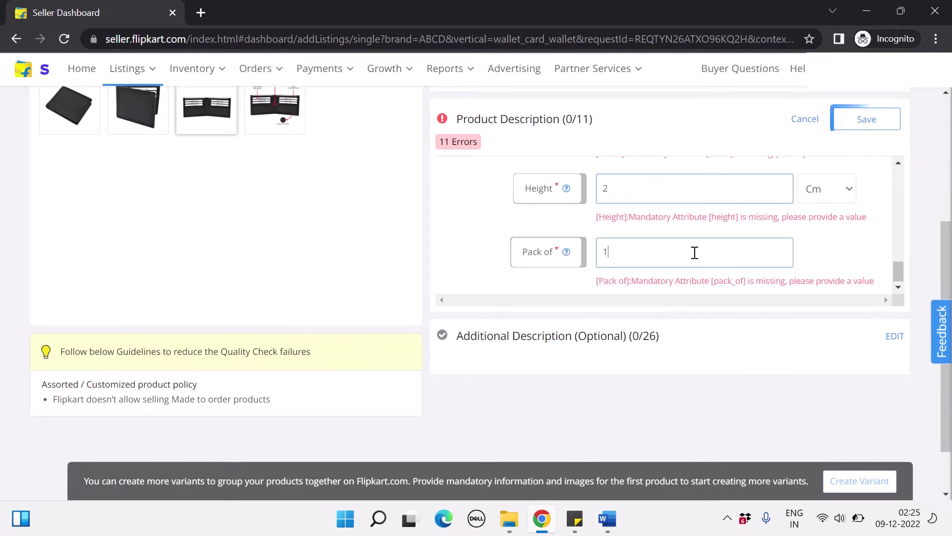
pyautogui.click(869, 119)
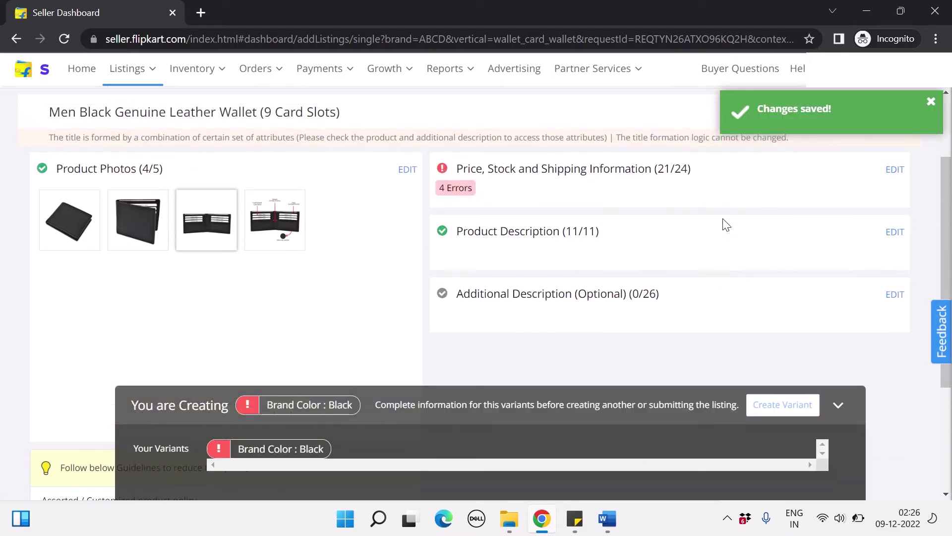
# Open the optional Additional Description for editing, collapse the variants bar, and set the Occasion to Trendy.
pyautogui.click(896, 229)
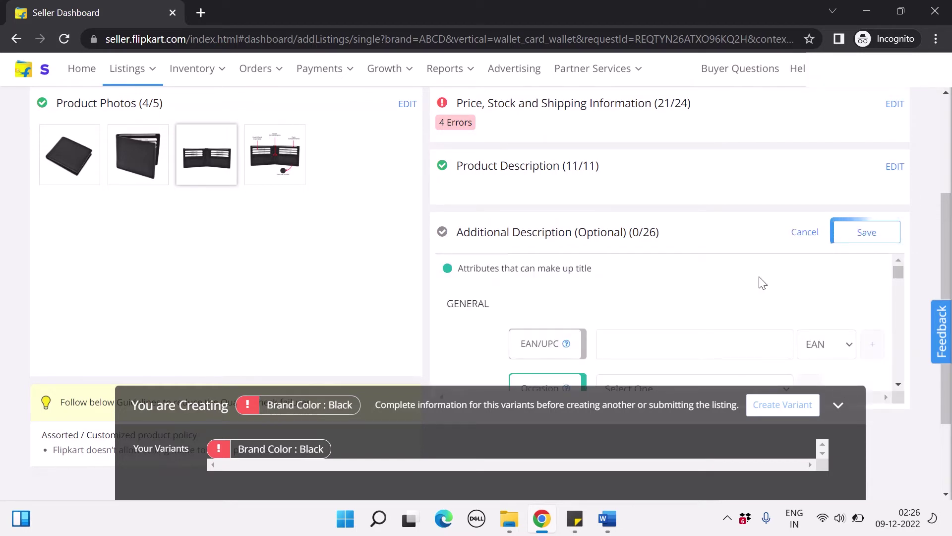
pyautogui.click(839, 405)
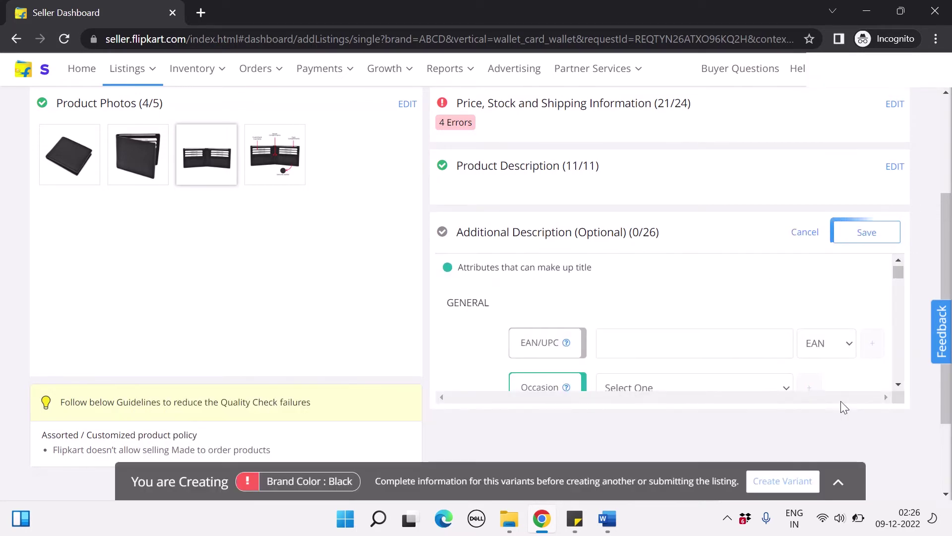
pyautogui.scroll(-2, 750, 258)
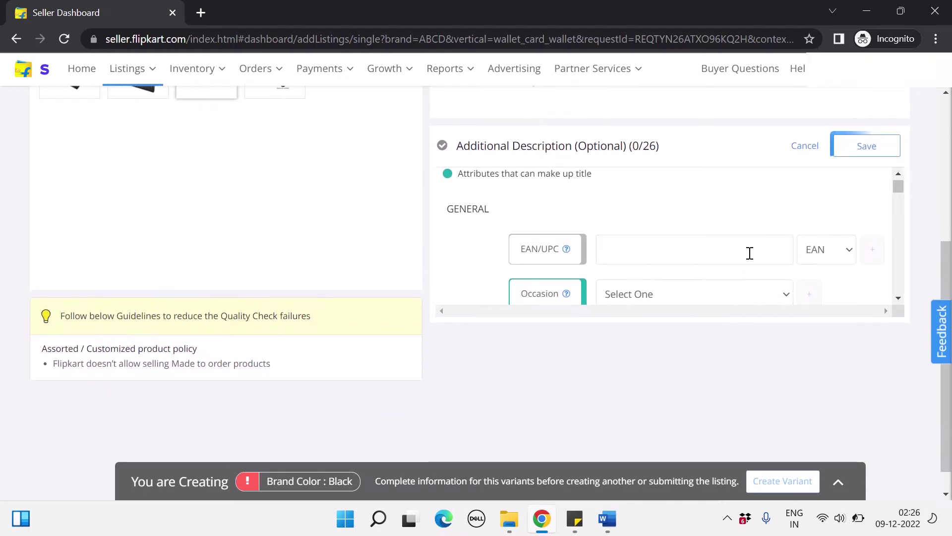
pyautogui.scroll(-1, 563, 230)
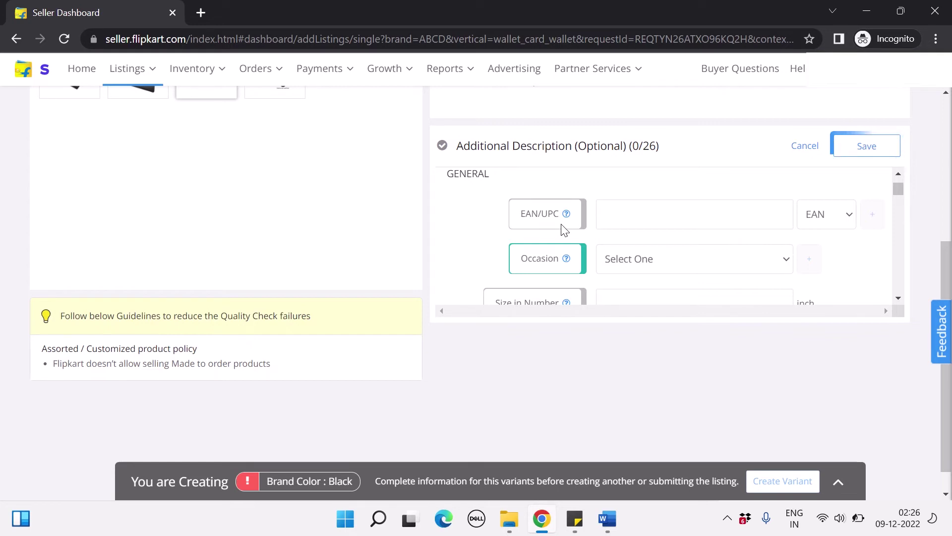
pyautogui.scroll(-1, 564, 229)
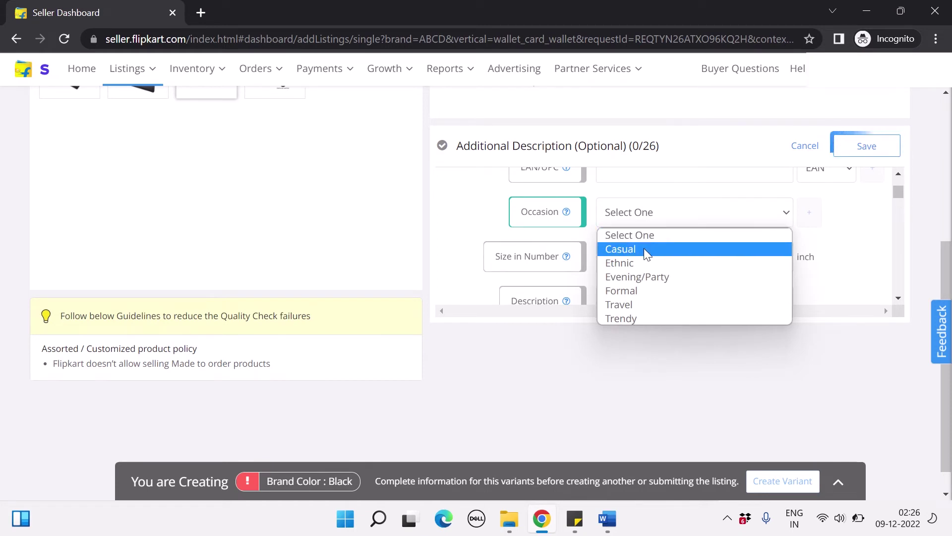
pyautogui.click(635, 318)
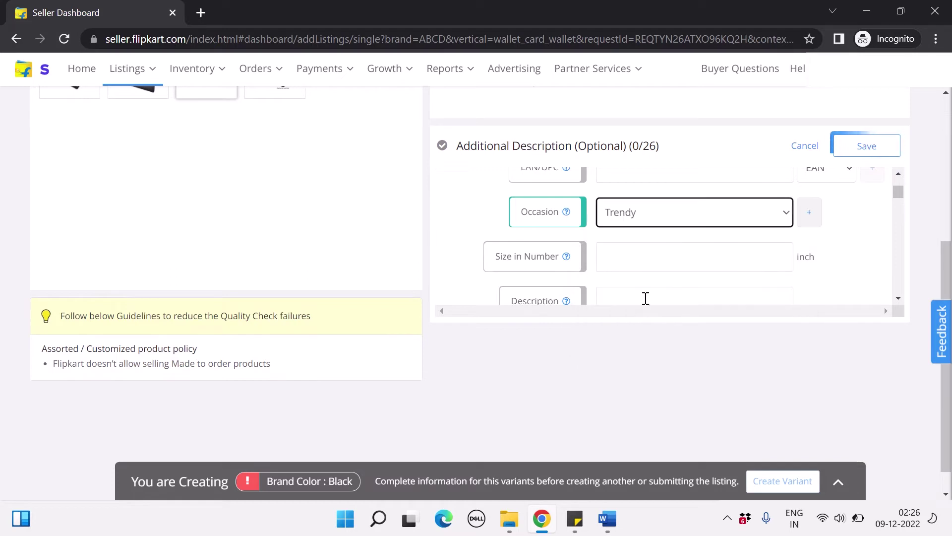
# Set Size in Number to 9 inch and enter the Description "Men classy genuine leather wallet or purse".
pyautogui.scroll(-1, 646, 298)
pyautogui.click(634, 211)
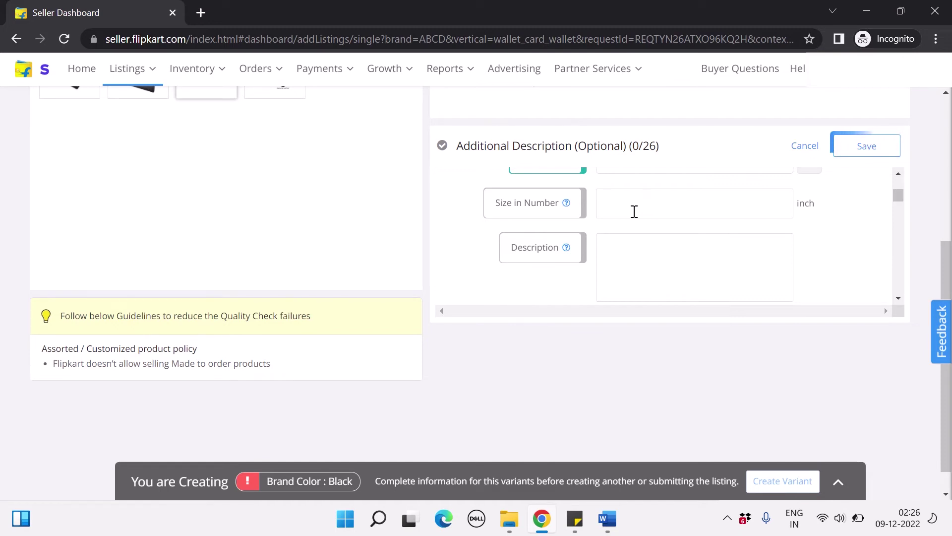
pyautogui.write('9')
pyautogui.scroll(-1, 634, 211)
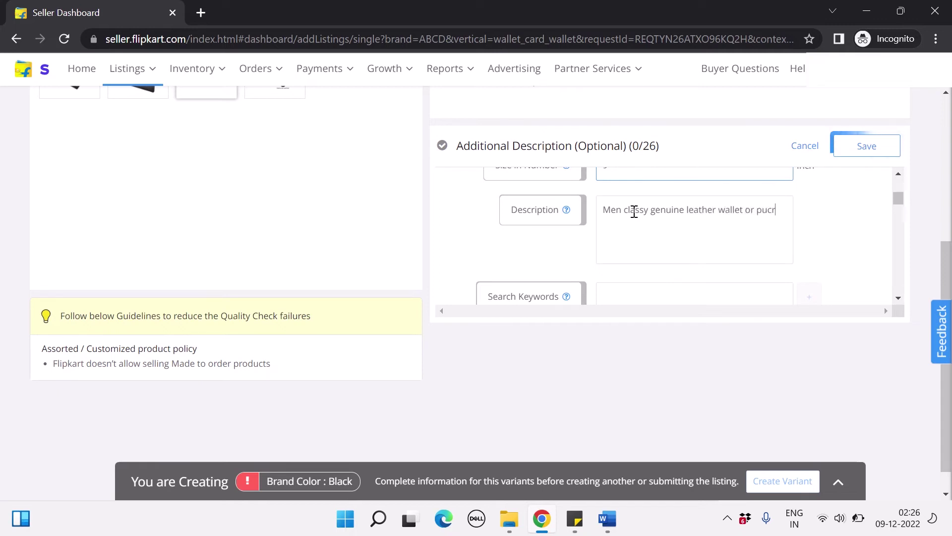
pyautogui.scroll(-1, 634, 212)
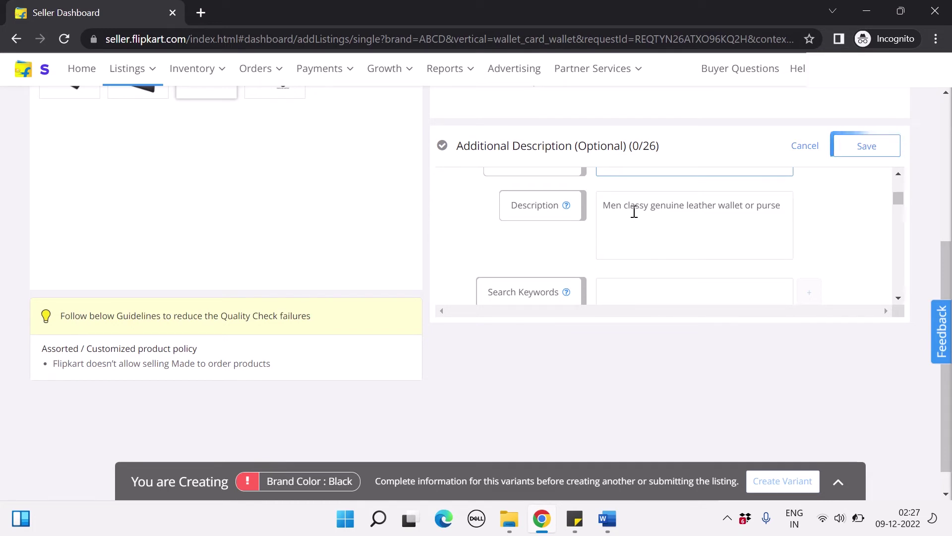
# Go to the Search Keywords field and open flipkart.com in a new browser tab for keyword research.
pyautogui.scroll(-2, 634, 211)
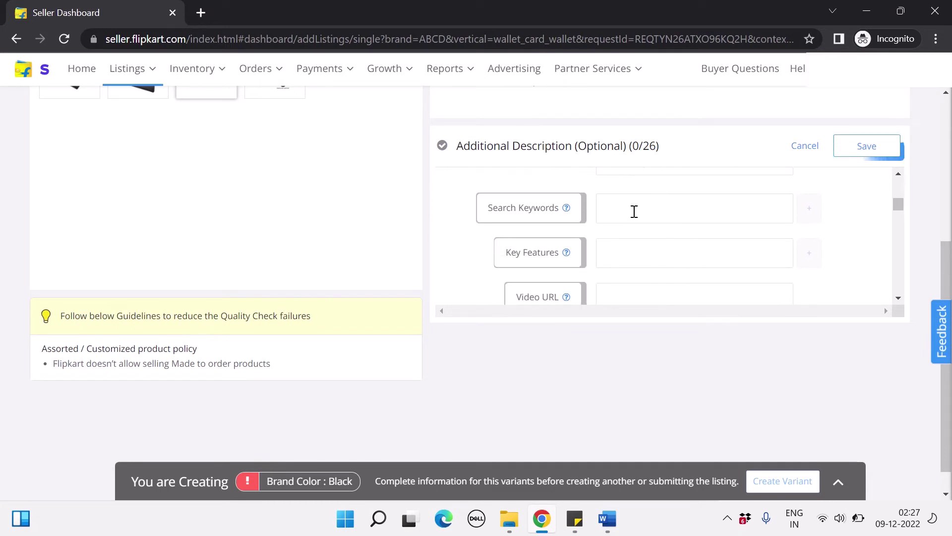
pyautogui.click(688, 195)
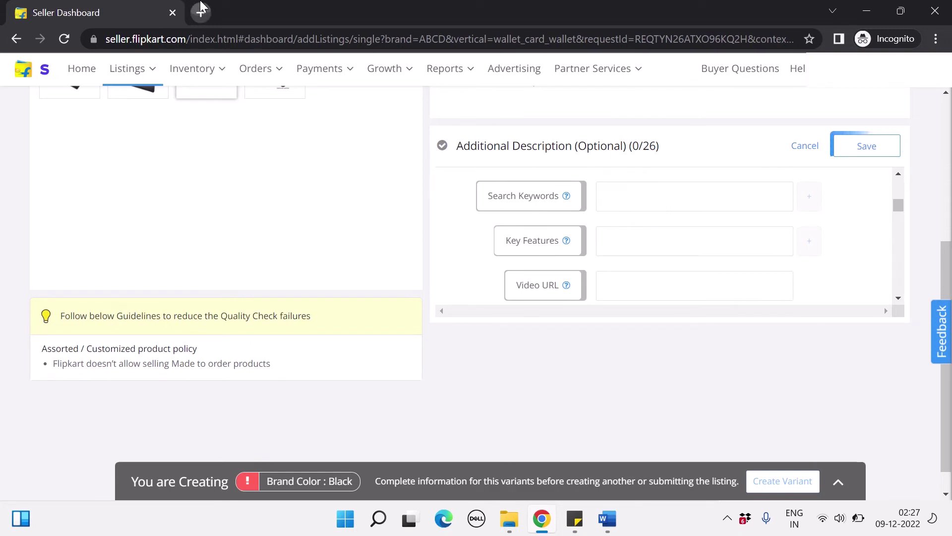
pyautogui.click(200, 12)
pyautogui.write('flaipk')
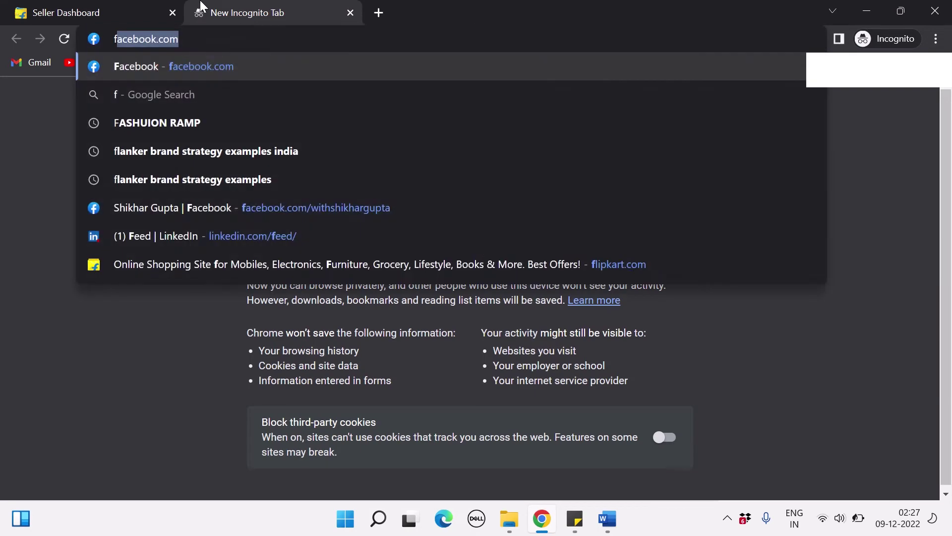
pyautogui.press('BackSpace')
pyautogui.press('BackSpace')
pyautogui.press('BackSpace')
pyautogui.press('BackSpace')
pyautogui.press('BackSpace')
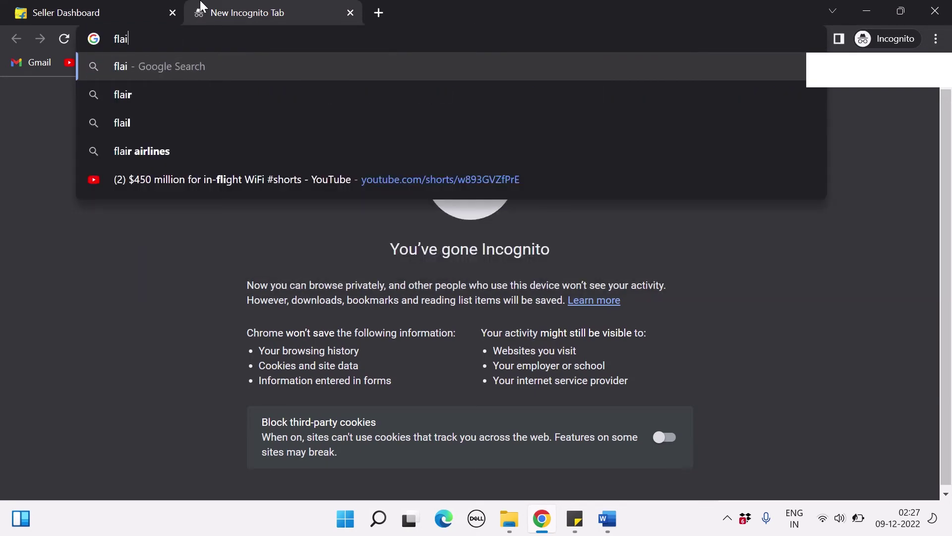
pyautogui.write('lip')
pyautogui.press('Return')
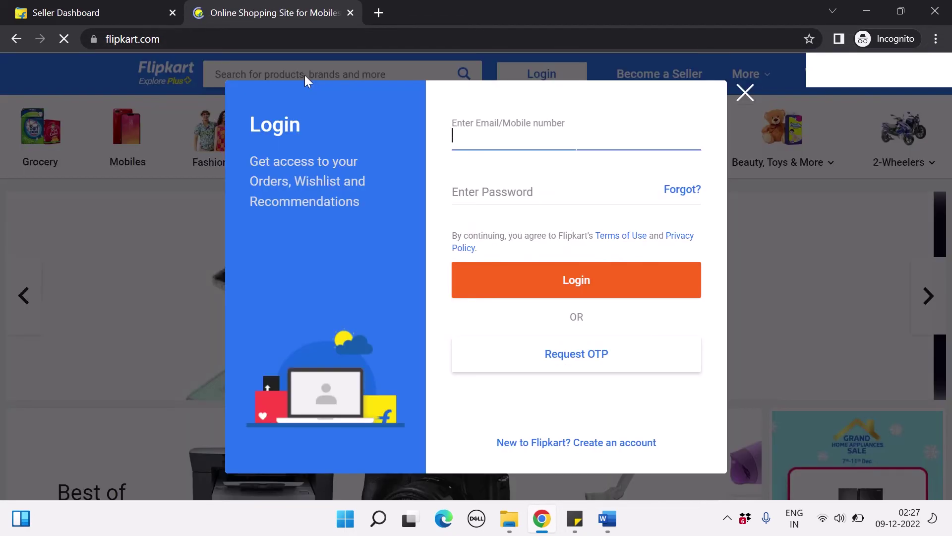
# Dismiss the login prompt and enter "wallet" in the store's product search to view its suggestions.
pyautogui.click(750, 98)
pyautogui.click(334, 76)
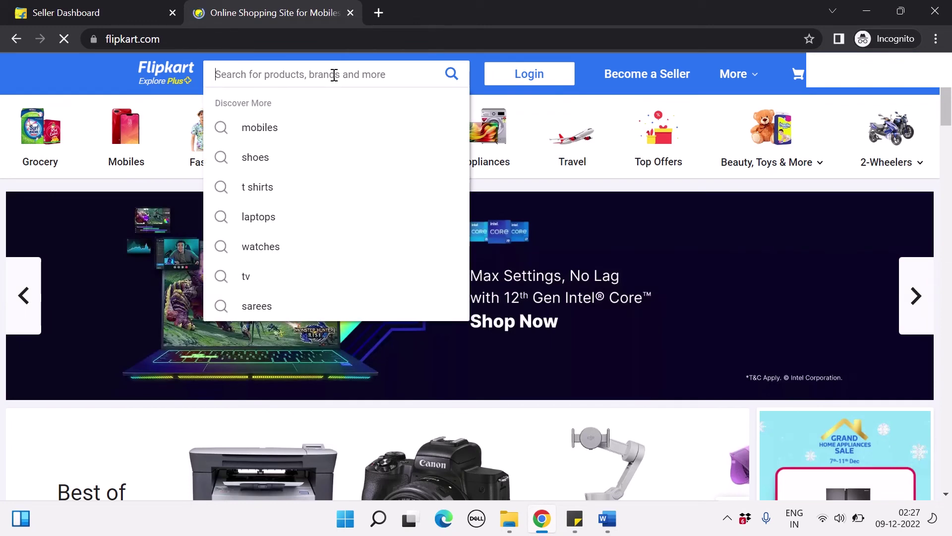
pyautogui.write('wallet')
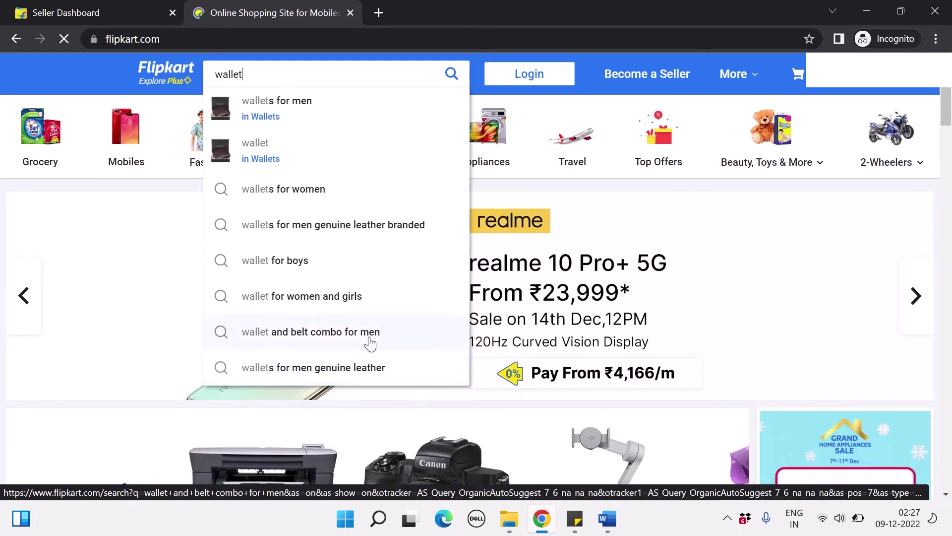
# Return to the Seller Dashboard, enter "wallet" as the first search keyword, and review the Description above it.
pyautogui.click(21, 6)
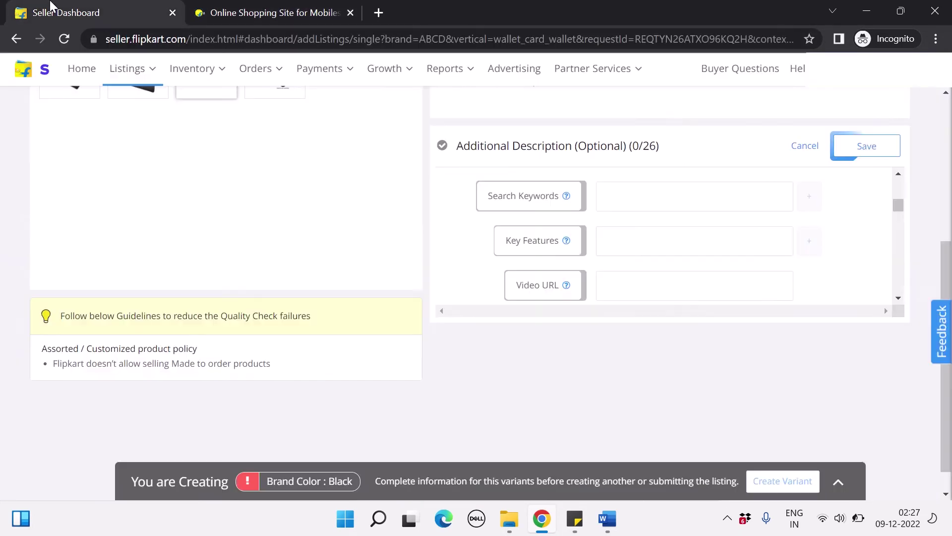
pyautogui.click(703, 203)
pyautogui.write('wallet')
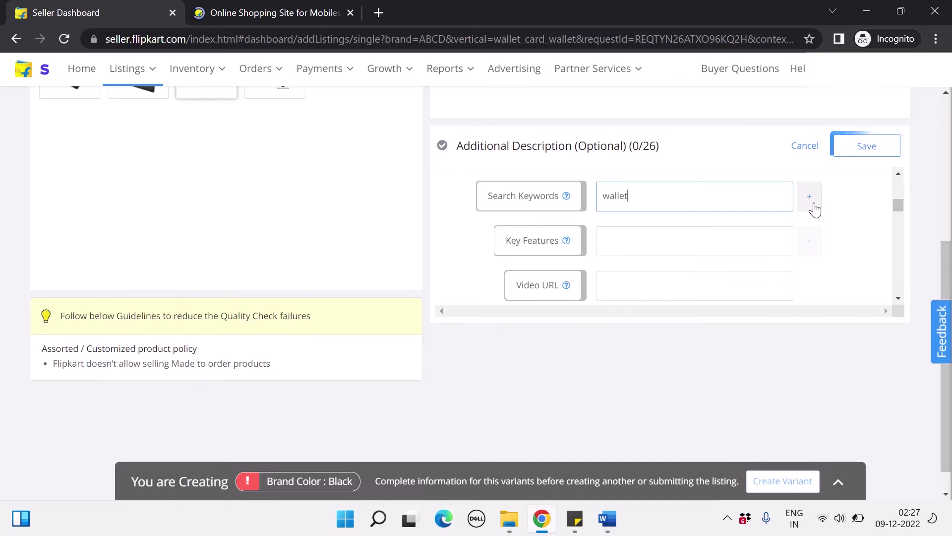
pyautogui.scroll(3, 815, 208)
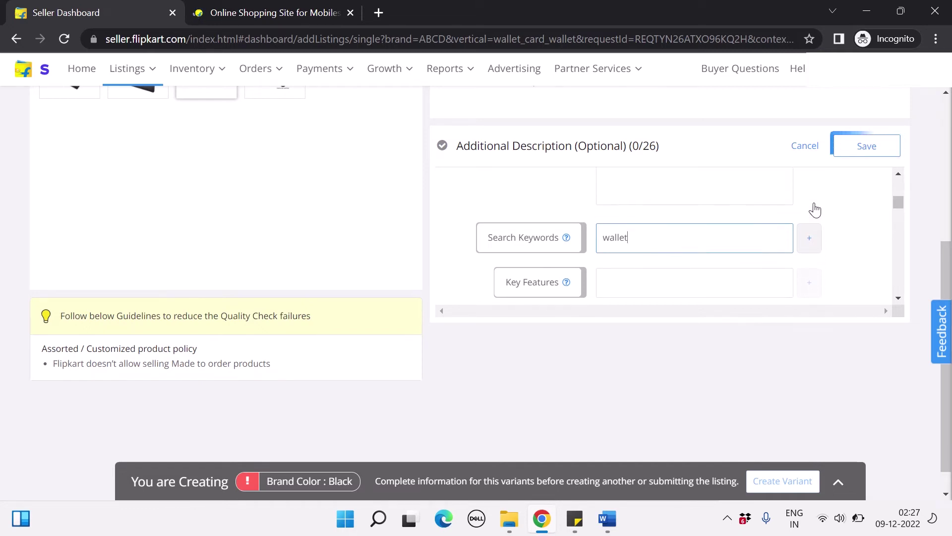
pyautogui.scroll(-1, 817, 209)
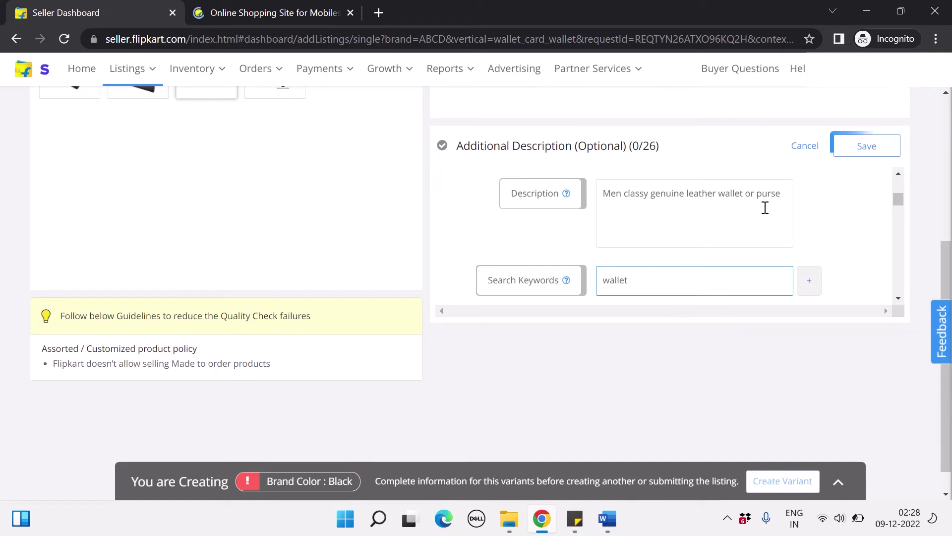
pyautogui.scroll(-2, 766, 208)
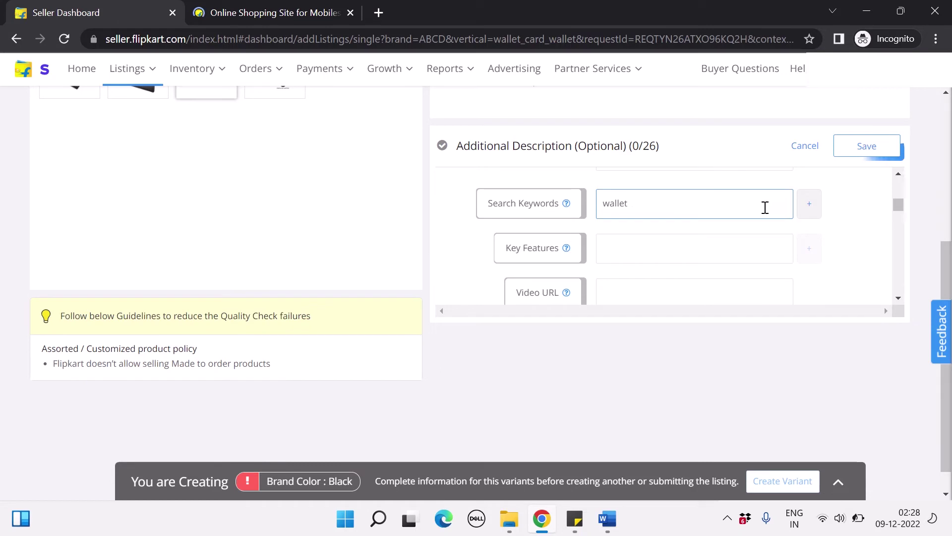
# Add "wallet for men" as the second search keyword.
pyautogui.click(807, 220)
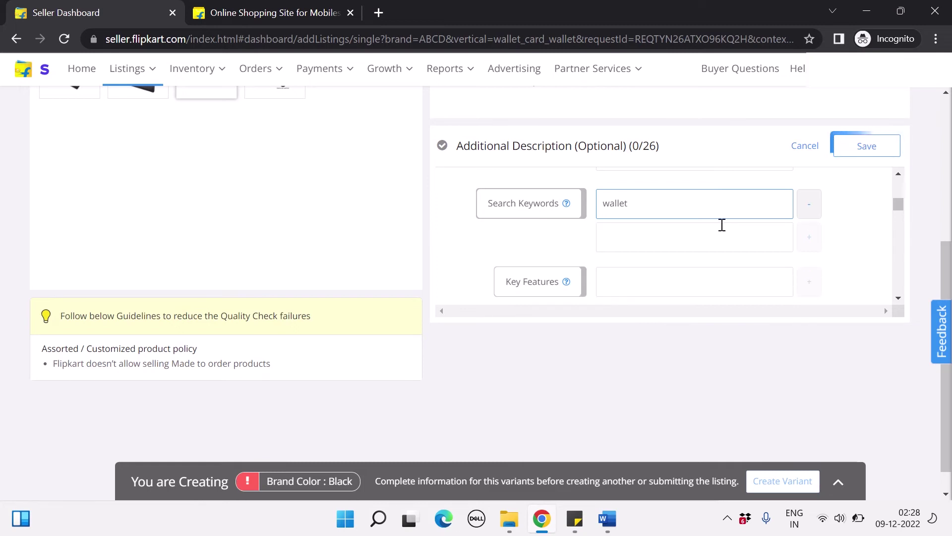
pyautogui.click(675, 244)
pyautogui.write('wallt')
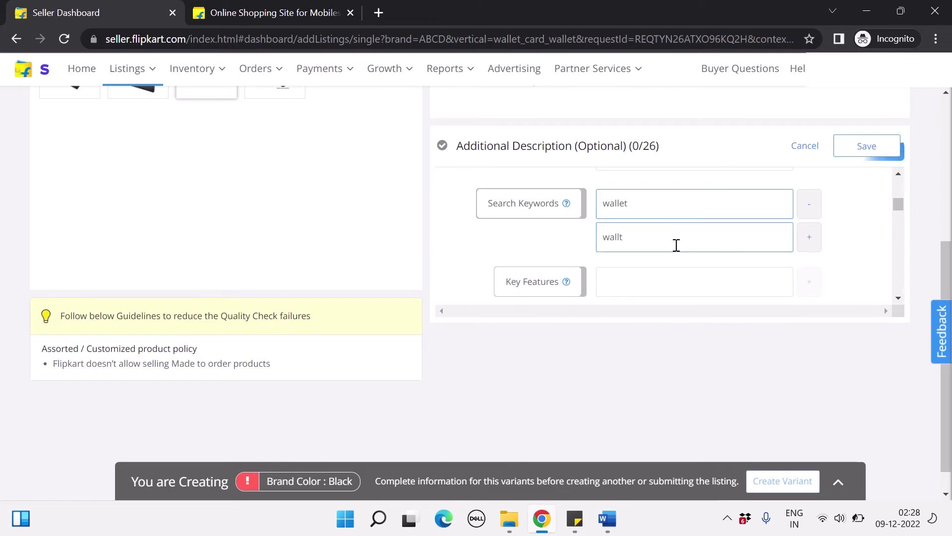
pyautogui.press('BackSpace')
pyautogui.write('et for men')
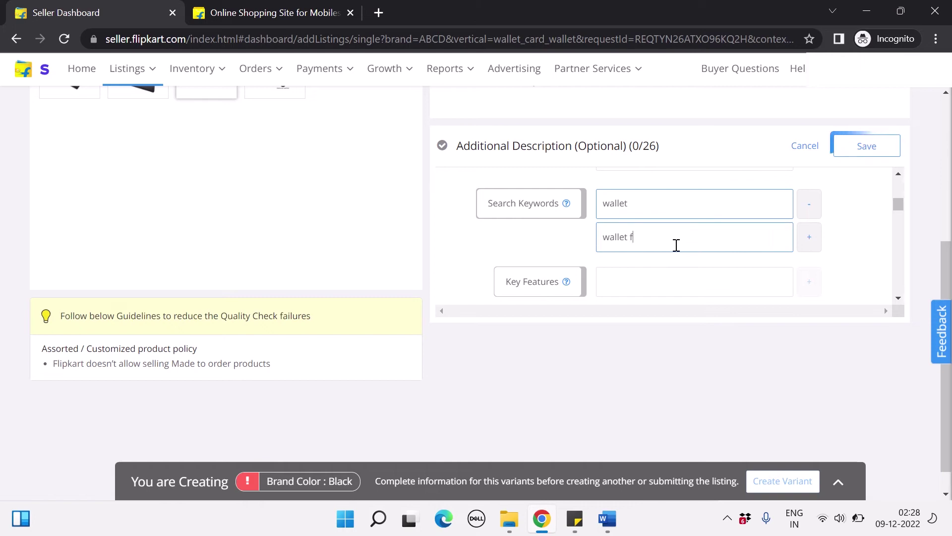
# Check the Flipkart store's wallet suggestions again and add "wallet for men genuine leather" as the third search keyword.
pyautogui.click(810, 239)
pyautogui.click(328, 10)
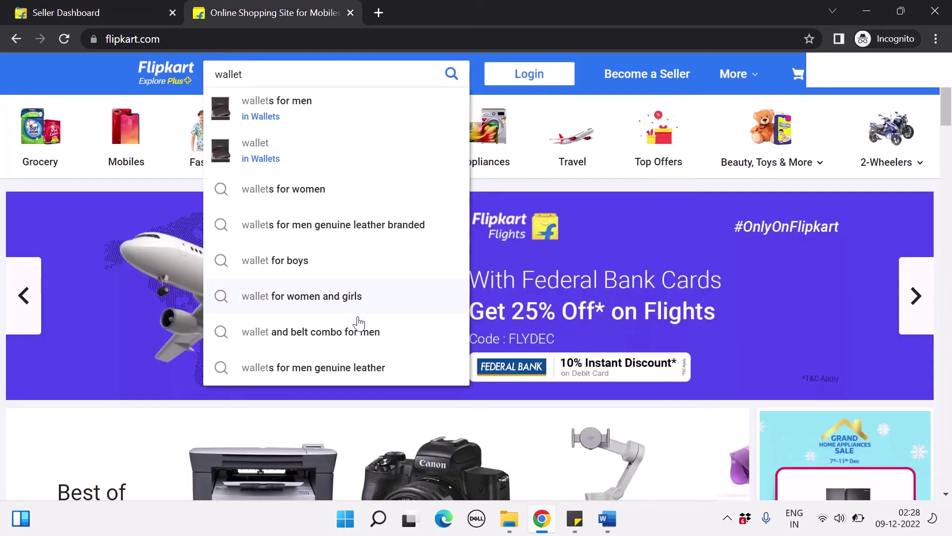
pyautogui.click(84, 11)
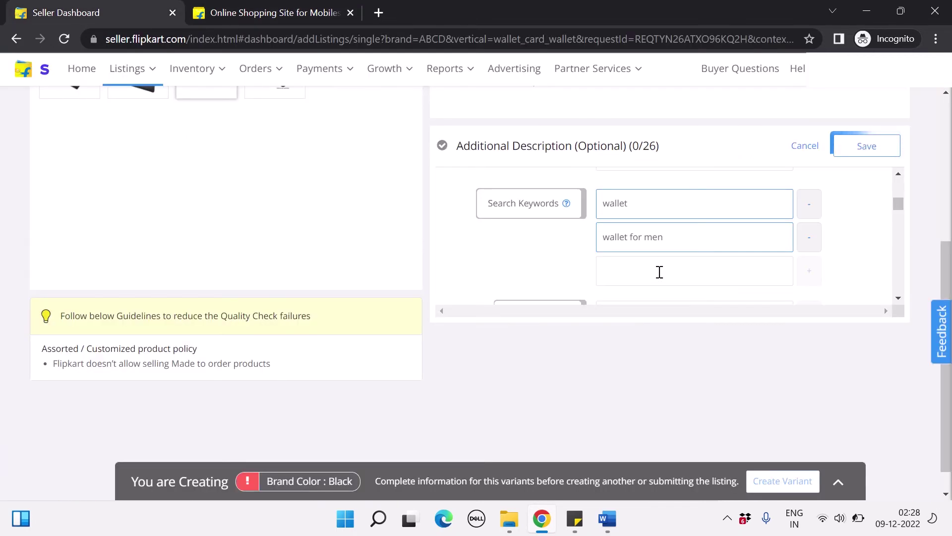
pyautogui.click(659, 272)
pyautogui.hotkey('ctrl', 'a')
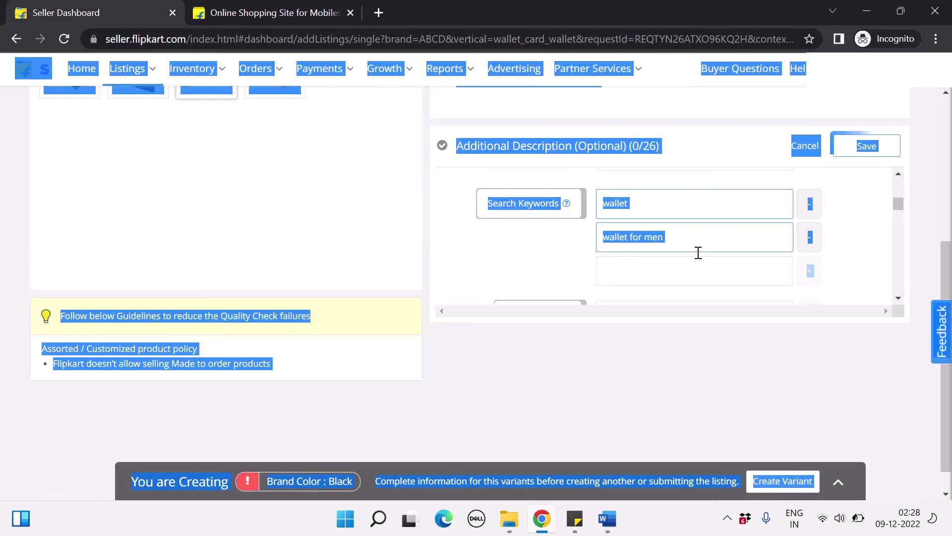
pyautogui.tripleClick(685, 234)
pyautogui.hotkey('ctrl', 'c')
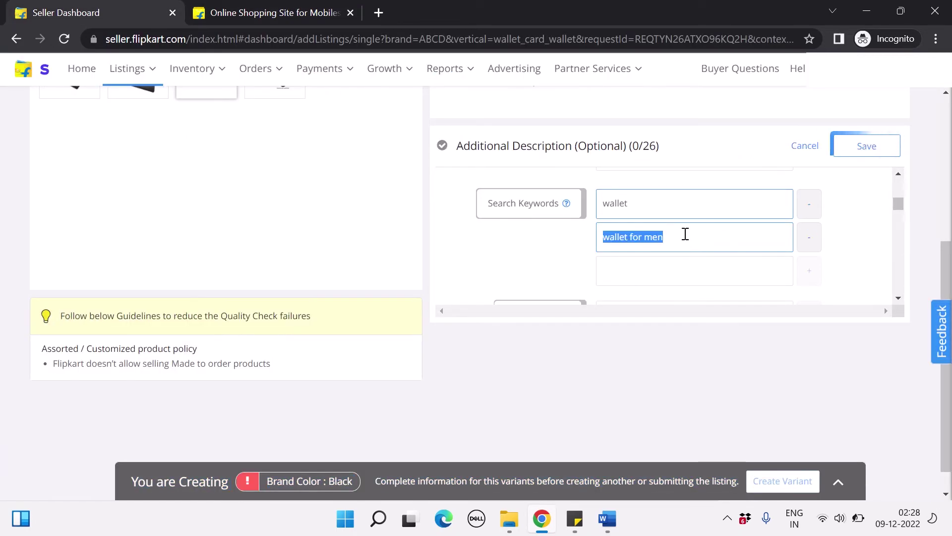
pyautogui.click(662, 272)
pyautogui.hotkey('ctrl', 'v')
pyautogui.write('ge')
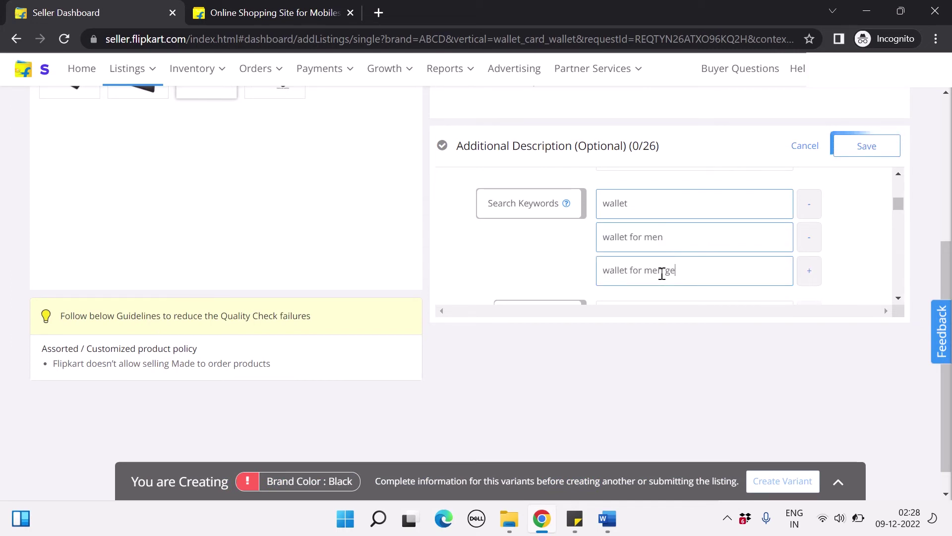
pyautogui.write('nuine leather')
pyautogui.scroll(-1, 662, 274)
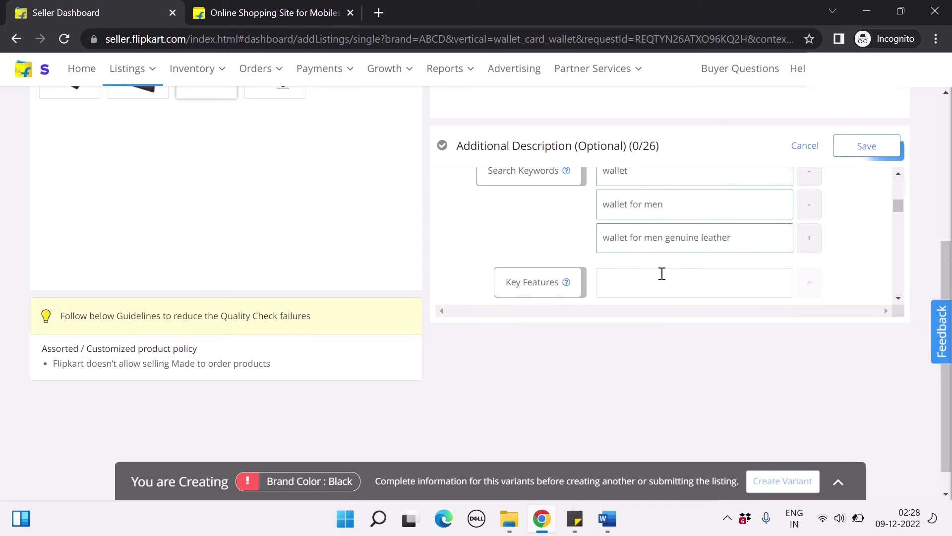
# Add two more search keywords, "a" and "b", below the genuine leather keyword.
pyautogui.click(807, 231)
pyautogui.click(714, 259)
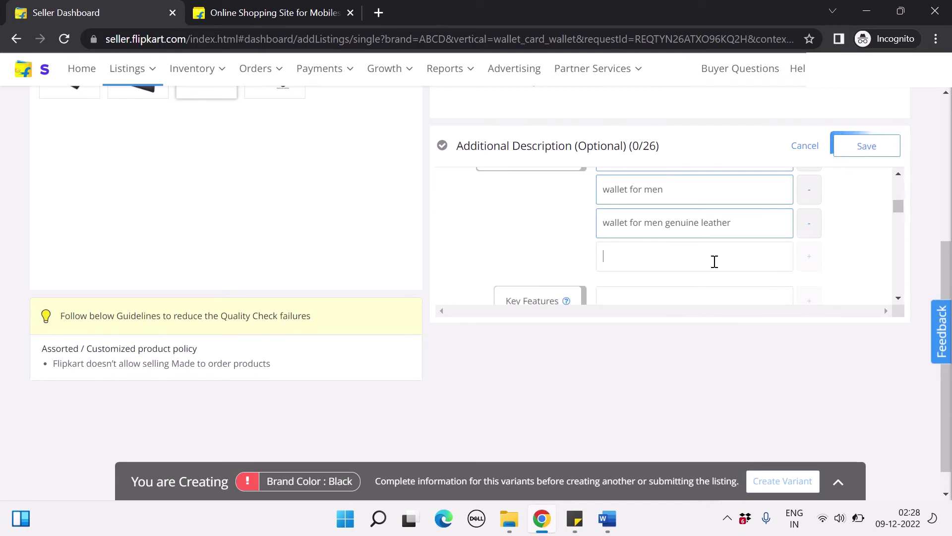
pyautogui.write('a')
pyautogui.click(808, 264)
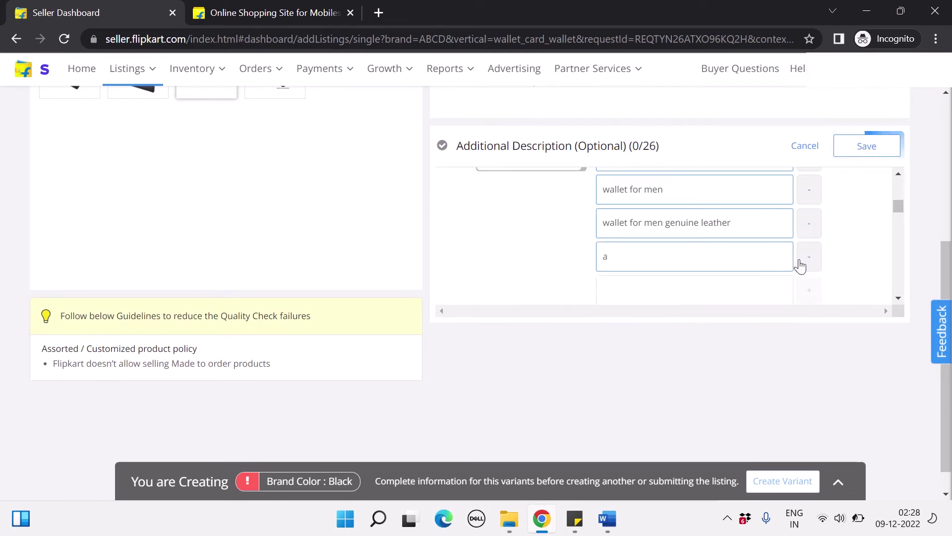
pyautogui.click(708, 286)
pyautogui.write('b')
pyautogui.scroll(-2, 707, 286)
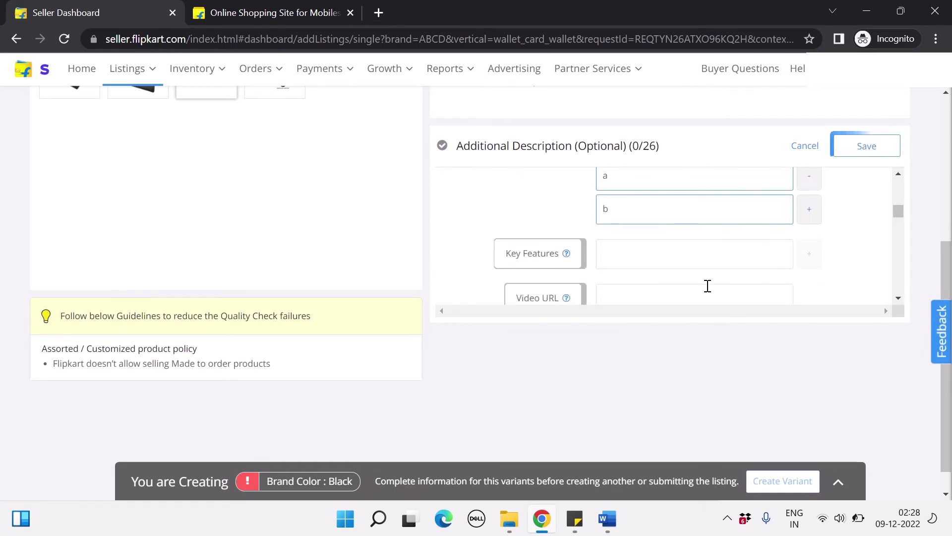
# Enter "stlyish" as the first Key Feature.
pyautogui.scroll(-1, 707, 286)
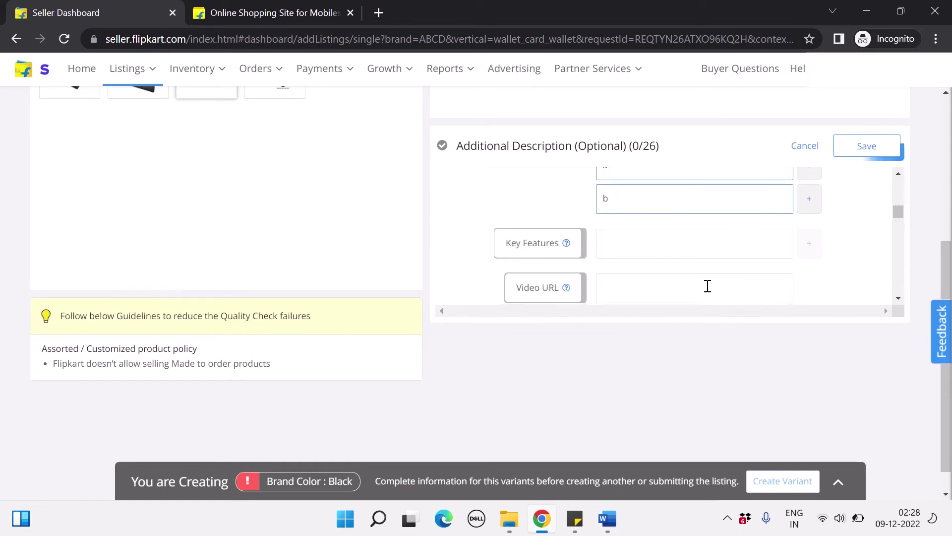
pyautogui.click(632, 234)
pyautogui.write('stlyish')
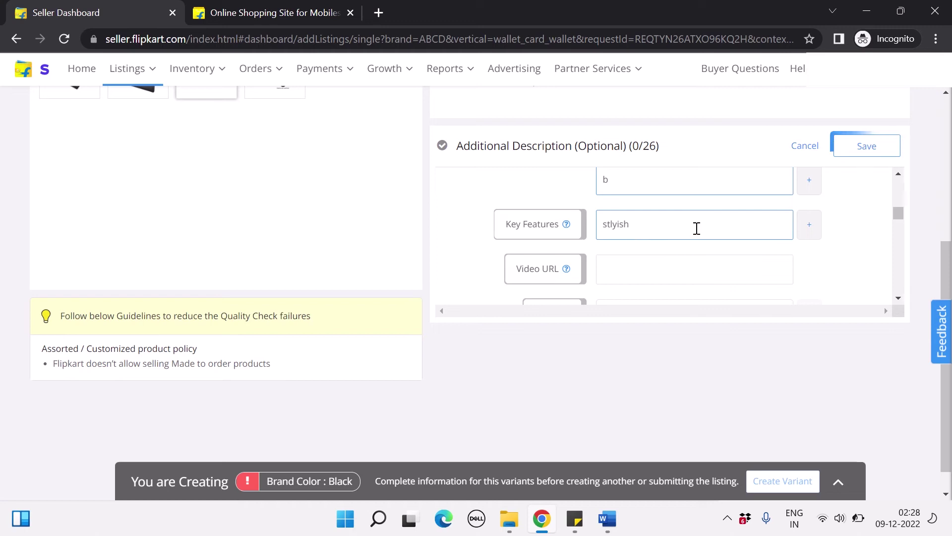
# Add "classy" and "rfid safe" as the second and third Key Features.
pyautogui.click(807, 237)
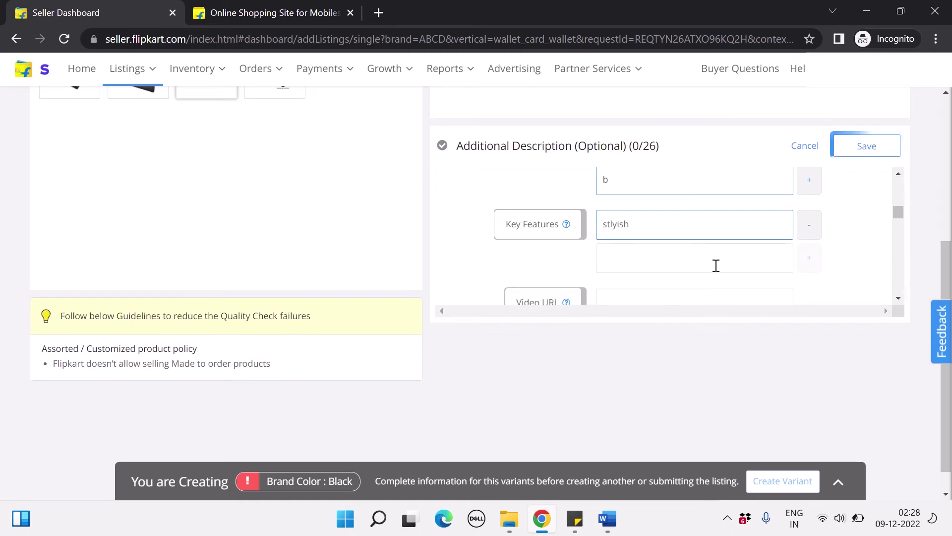
pyautogui.click(715, 266)
pyautogui.write('classy')
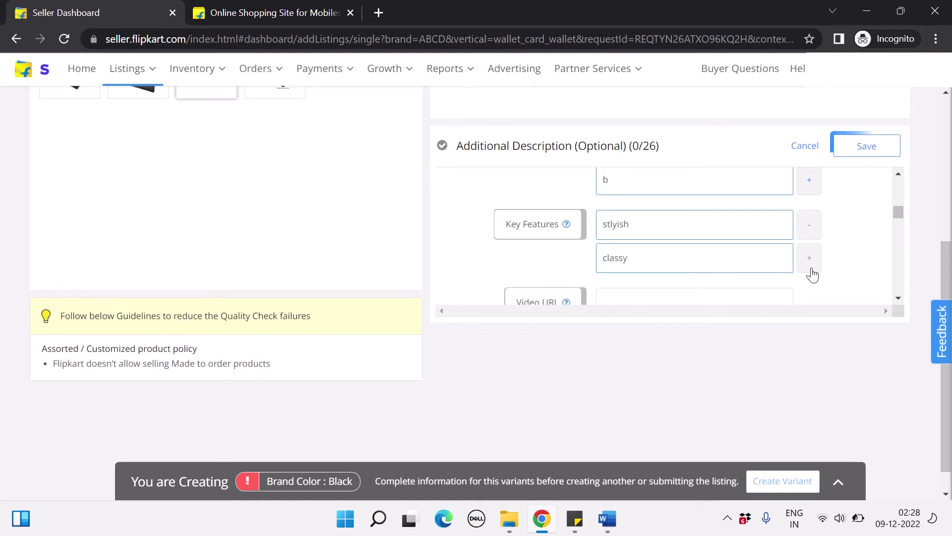
pyautogui.click(810, 269)
pyautogui.scroll(-1, 672, 291)
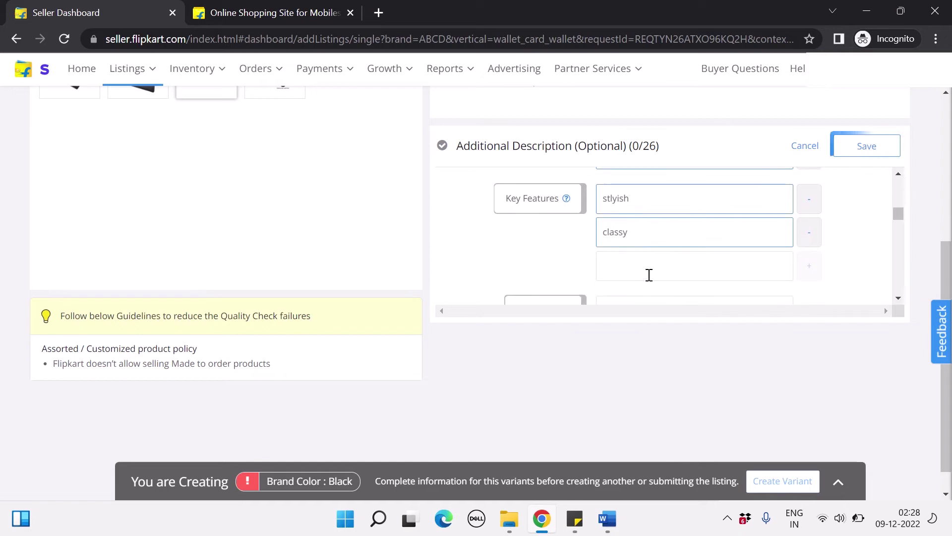
pyautogui.write('rfid safe')
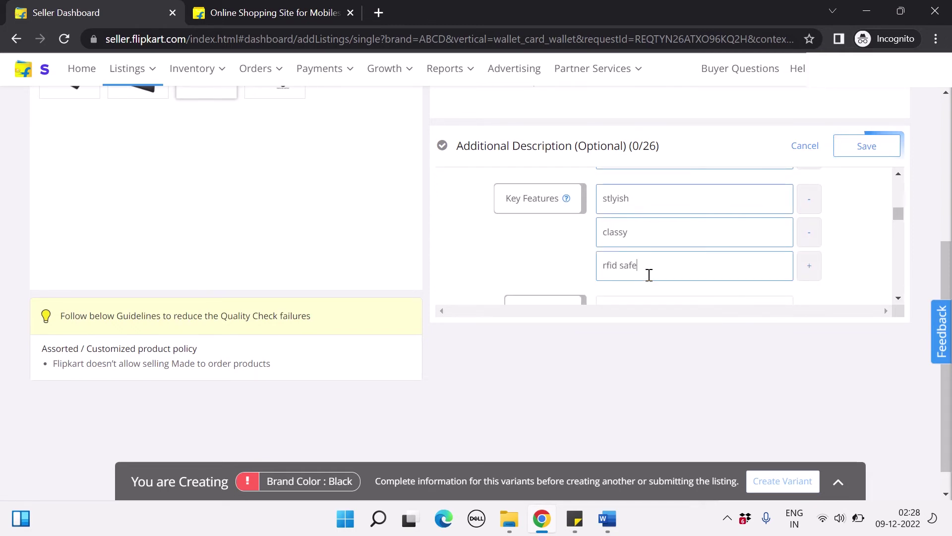
# Add "shock proof" as the fourth Key Feature and review the entered features.
pyautogui.scroll(-2, 649, 274)
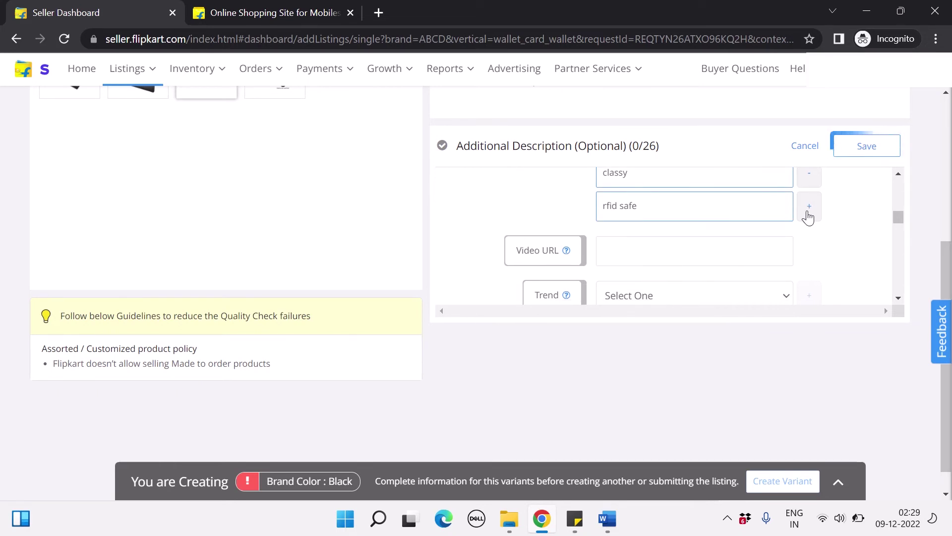
pyautogui.click(807, 215)
pyautogui.scroll(-2, 807, 211)
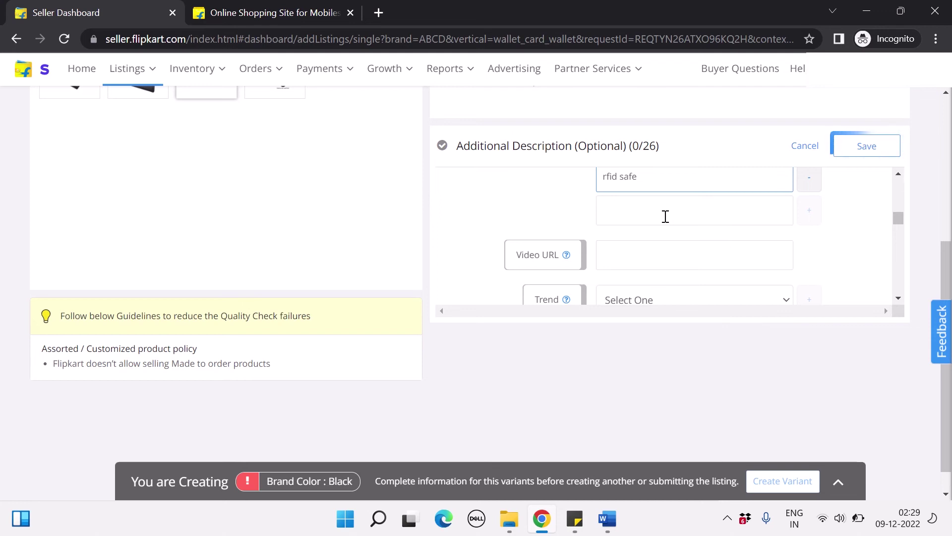
pyautogui.write('shock proof')
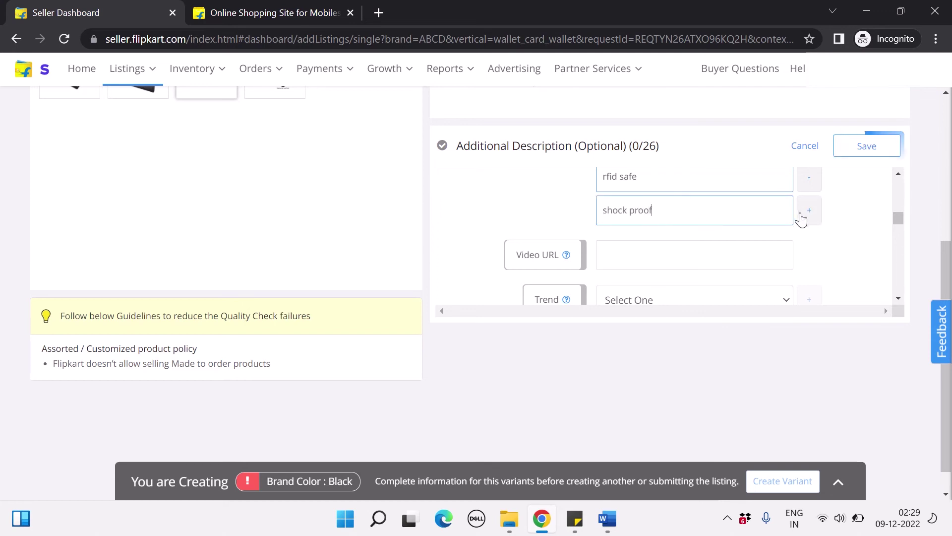
pyautogui.scroll(2, 801, 219)
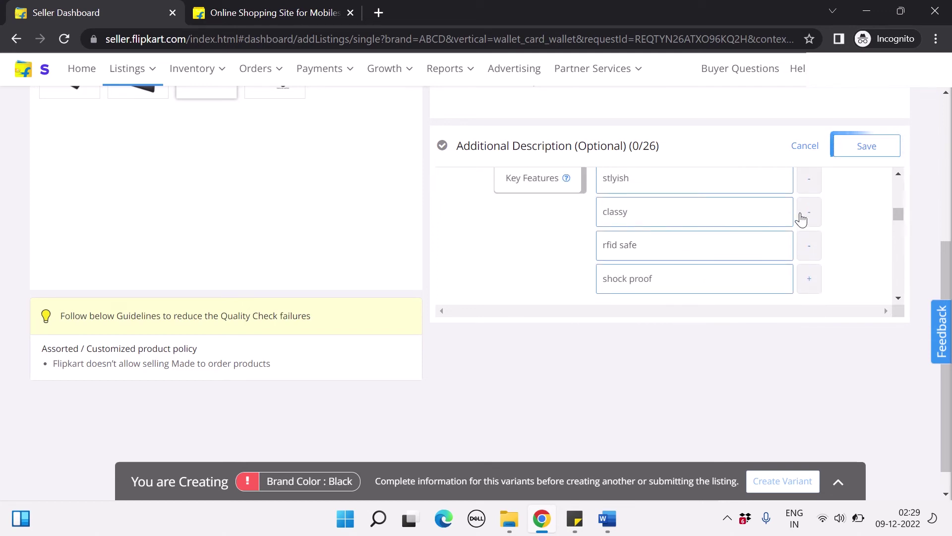
pyautogui.scroll(-3, 800, 219)
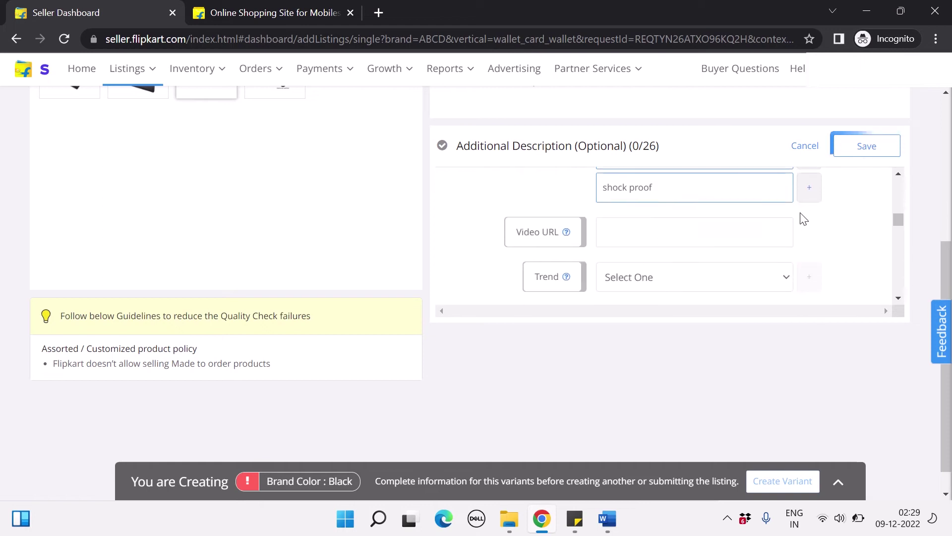
# Set Trend to Smart Wallet and Trend AW 16 to Denim & Leather.
pyautogui.scroll(-1, 804, 219)
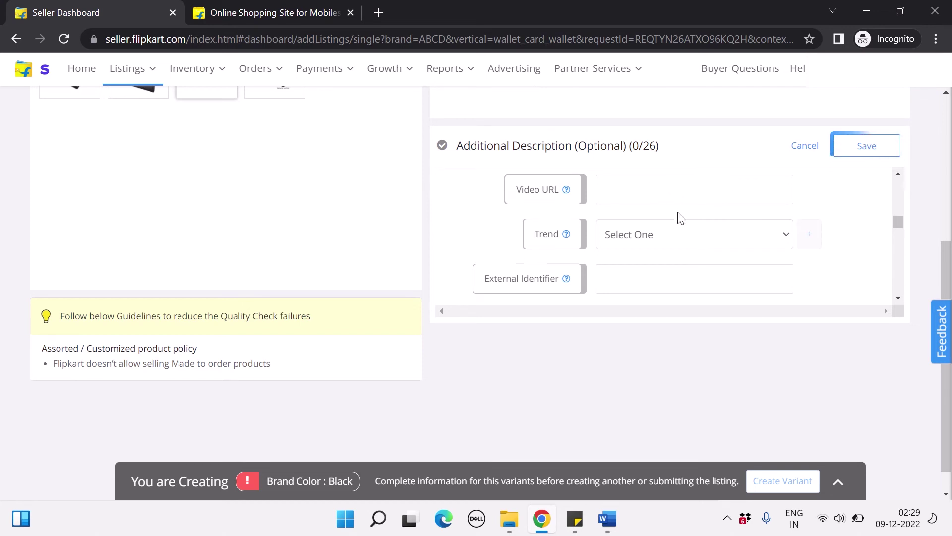
pyautogui.scroll(-1, 678, 226)
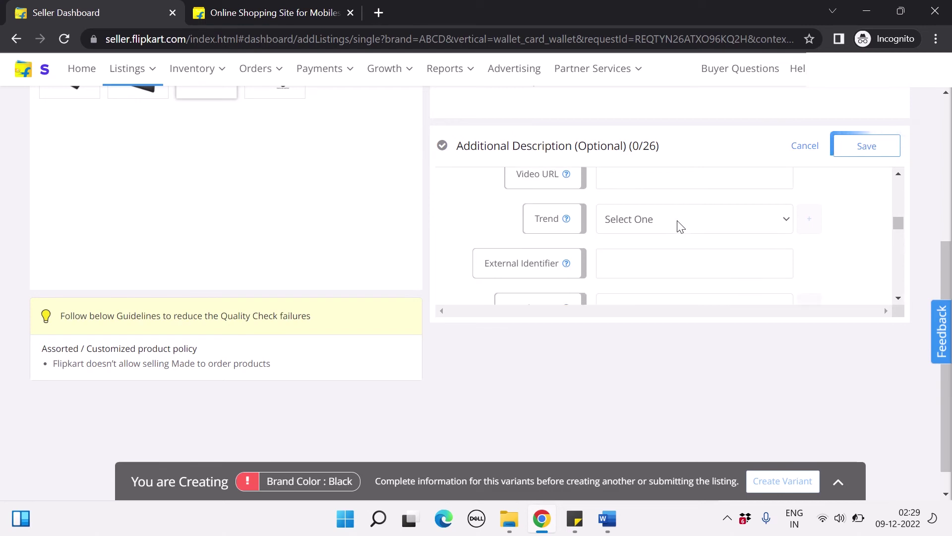
pyautogui.click(652, 228)
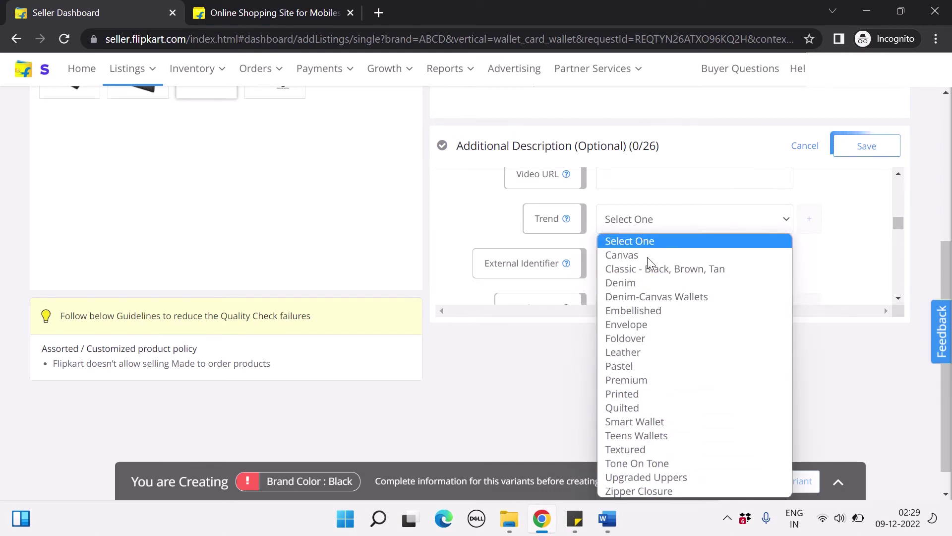
pyautogui.click(650, 425)
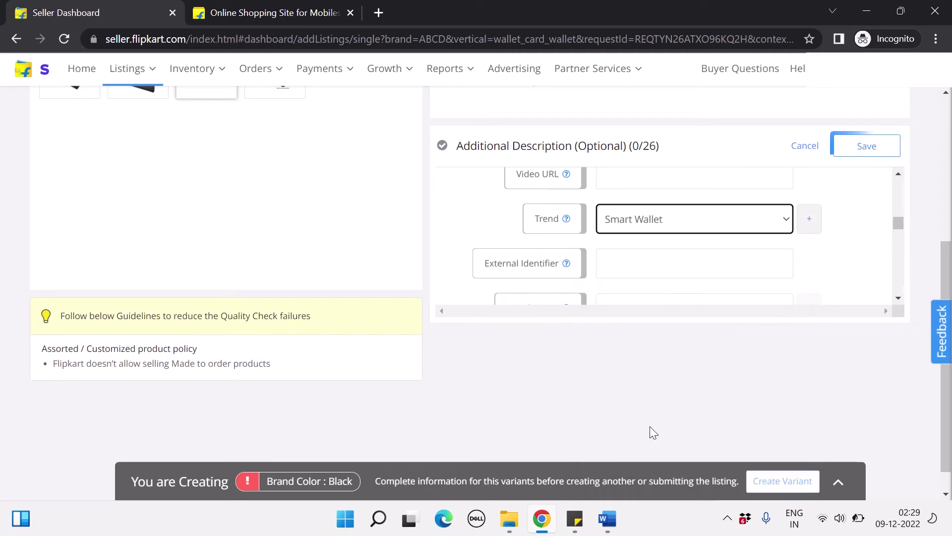
pyautogui.scroll(-1, 644, 252)
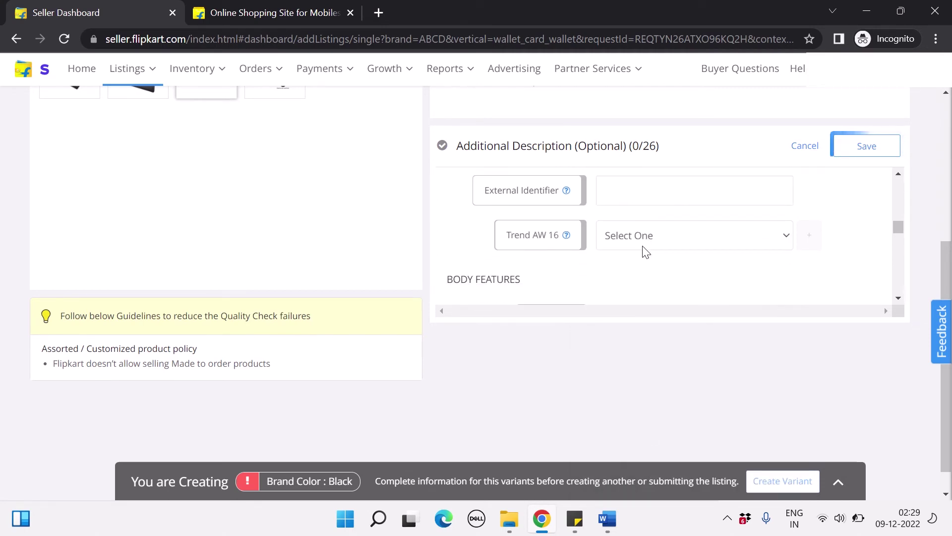
pyautogui.scroll(-1, 645, 252)
pyautogui.click(664, 219)
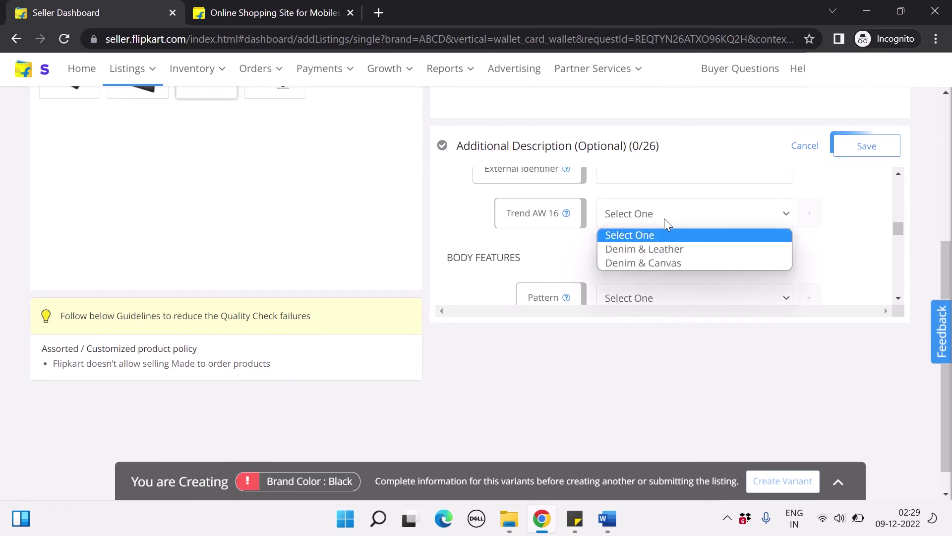
pyautogui.click(642, 251)
# Set the wallet's Pattern to Solid under Body Features.
pyautogui.scroll(-3, 643, 257)
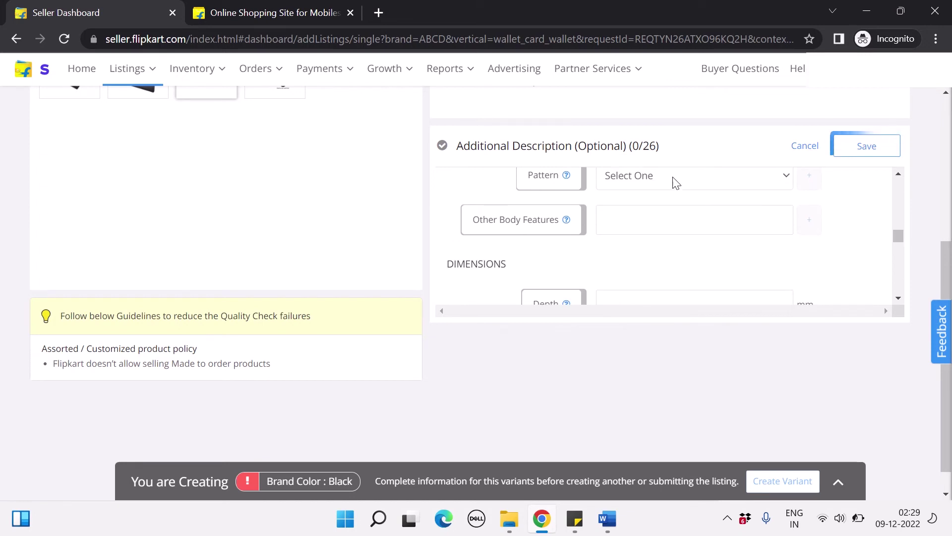
pyautogui.click(675, 182)
pyautogui.scroll(-1, 671, 353)
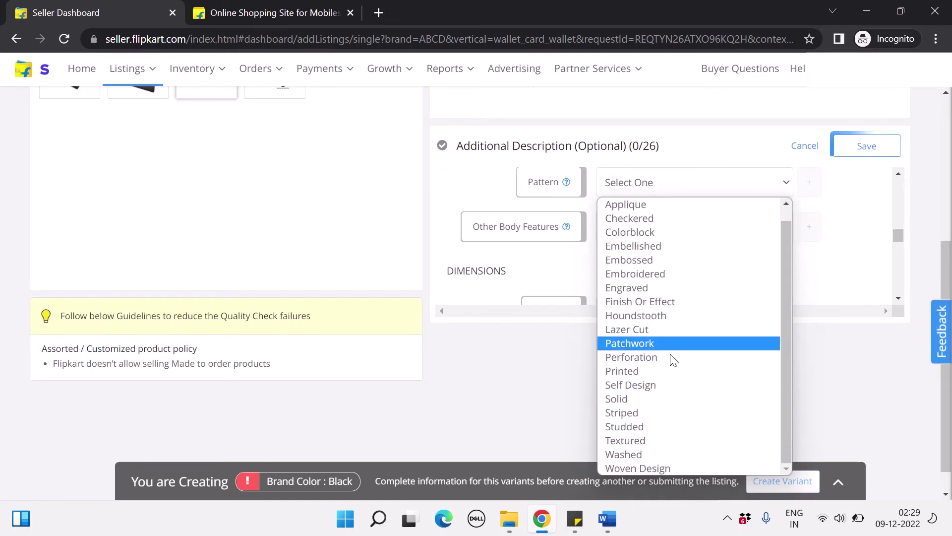
pyautogui.click(627, 397)
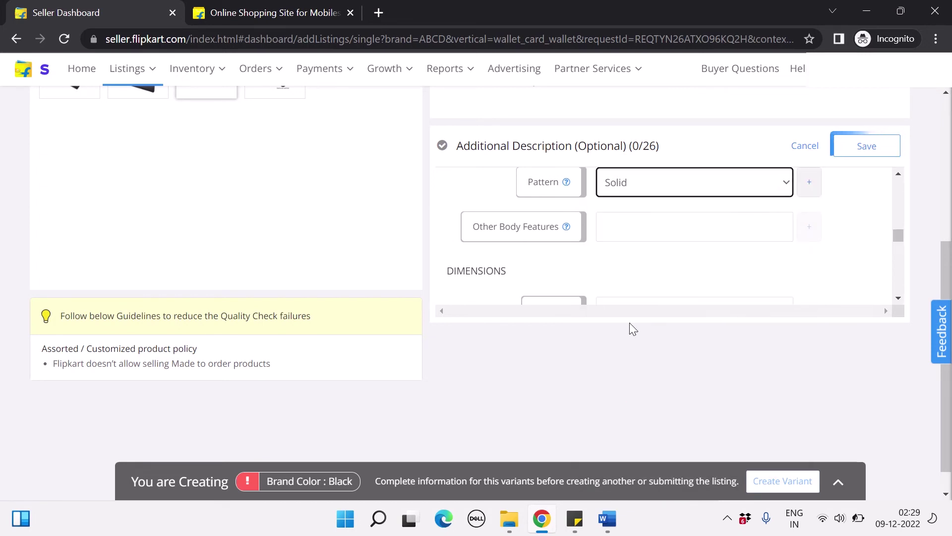
# Enter "classy", "stylish" and "genuine leather" as three separate Other Body Features.
pyautogui.scroll(-1, 656, 254)
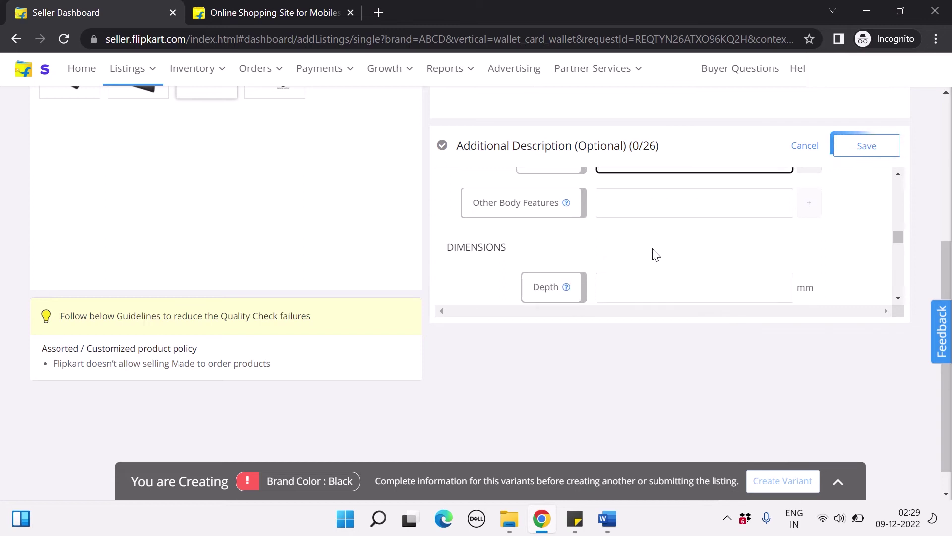
pyautogui.click(635, 214)
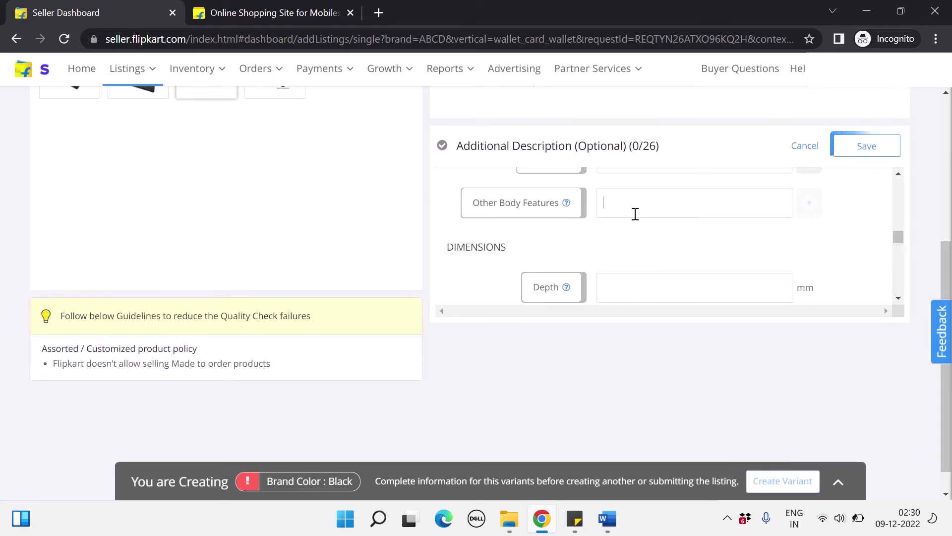
pyautogui.write('clasy')
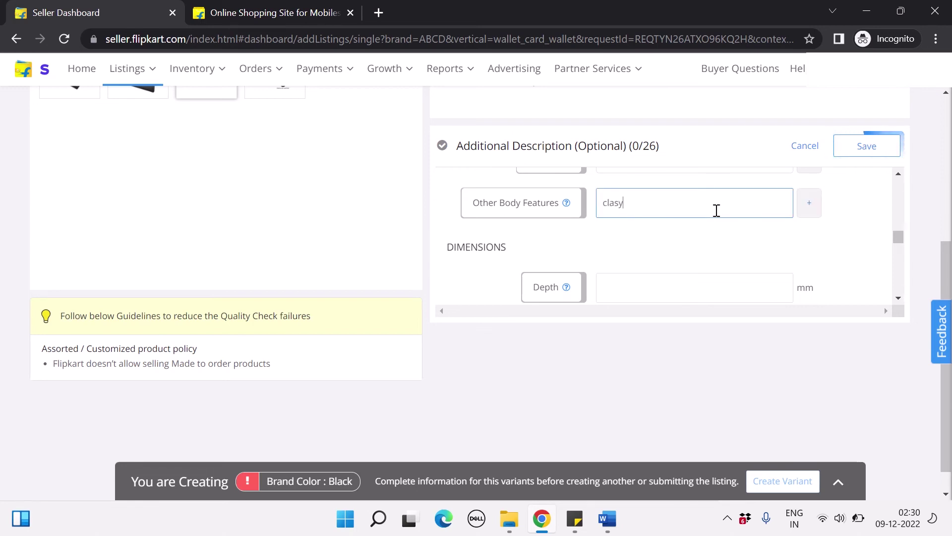
pyautogui.press('BackSpace')
pyautogui.write('sy')
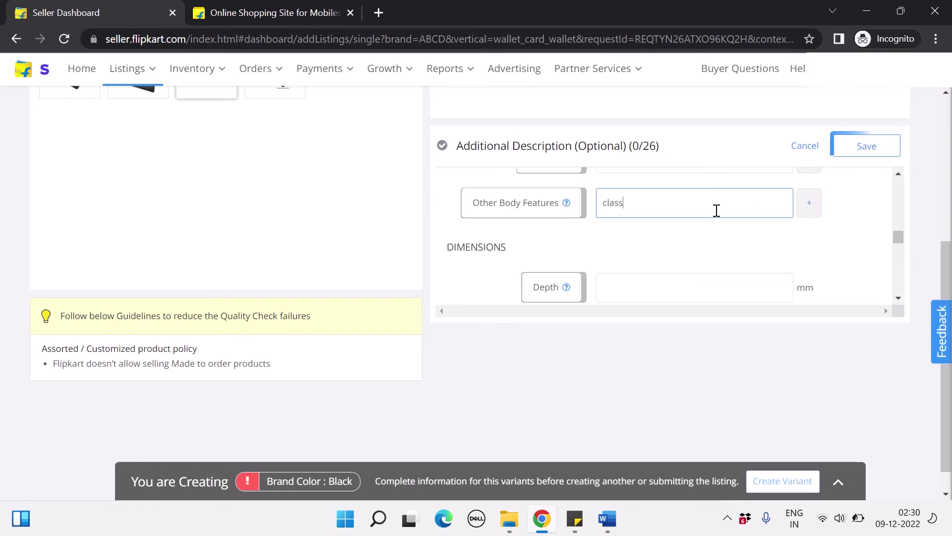
pyautogui.click(809, 203)
pyautogui.click(667, 228)
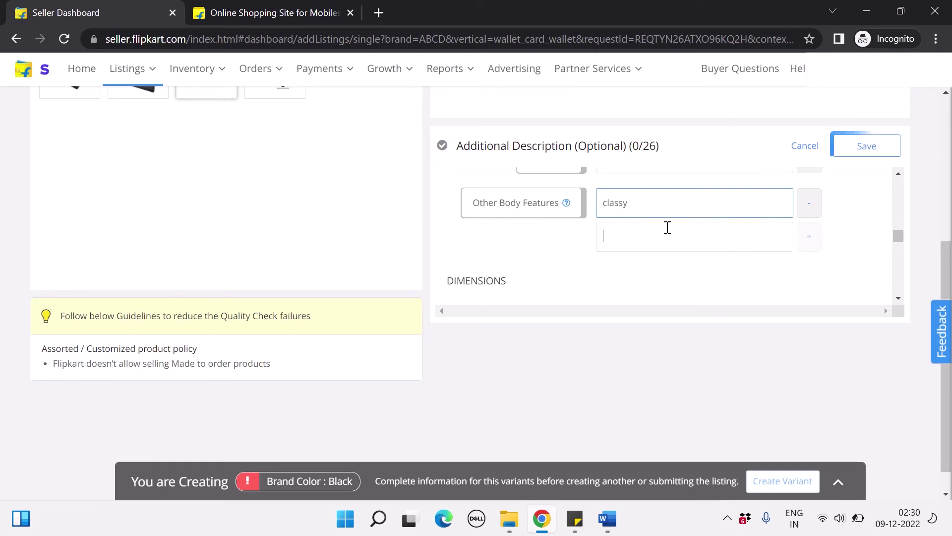
pyautogui.write('stylish')
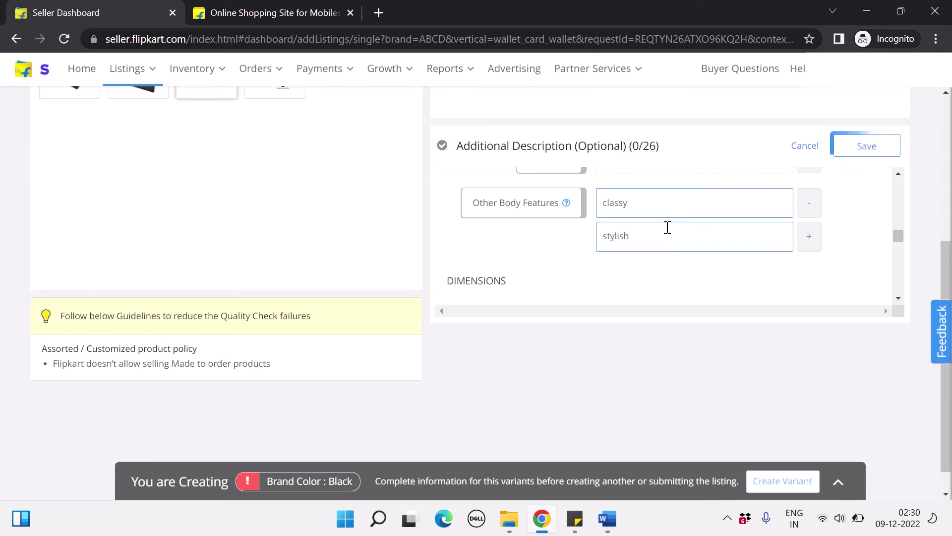
pyautogui.click(809, 237)
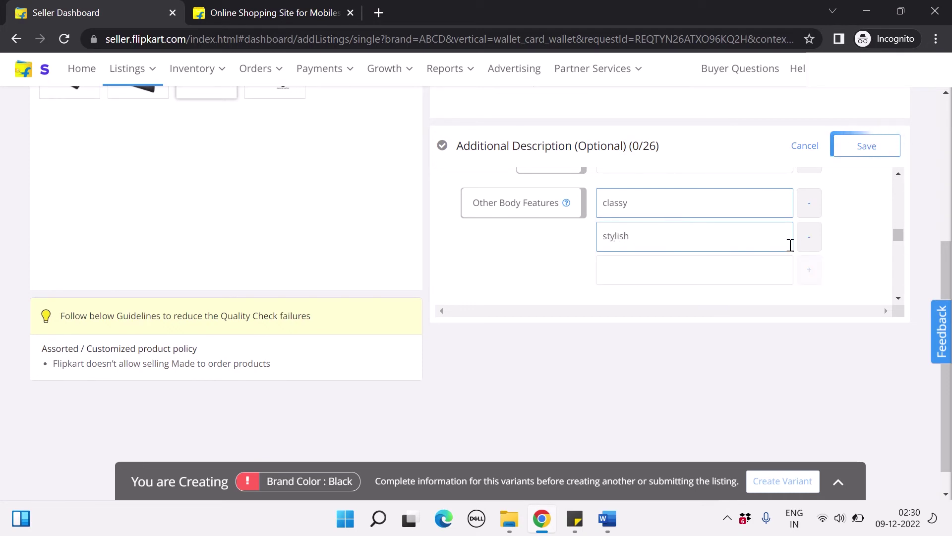
pyautogui.write('genu')
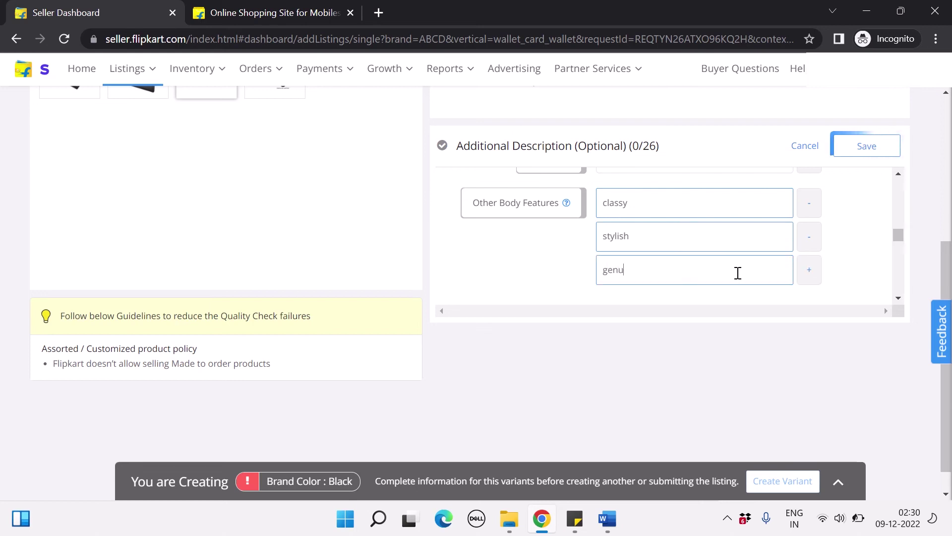
pyautogui.write('ine leather')
# Set the wallet's Depth to 20 mm and Weight to 100 g under Dimensions.
pyautogui.scroll(-1, 738, 273)
pyautogui.scroll(-2, 738, 272)
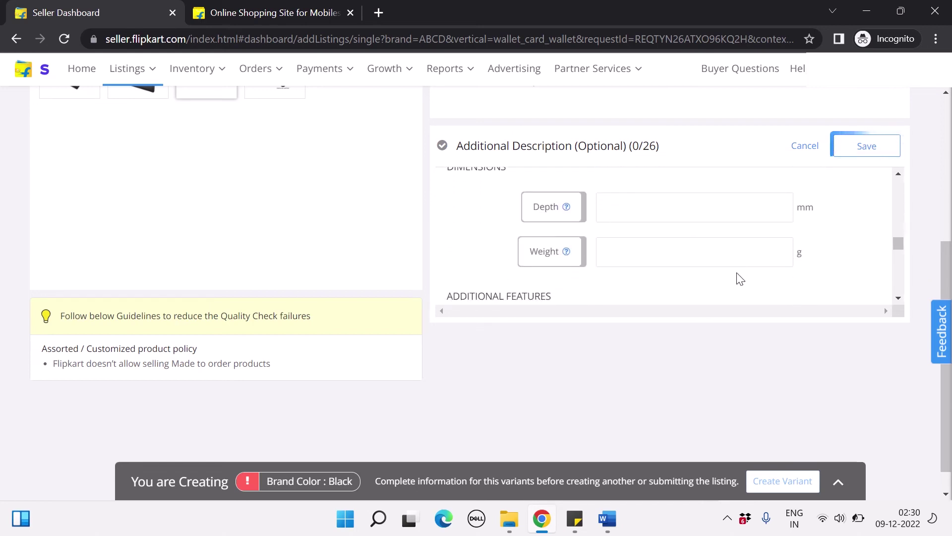
pyautogui.scroll(1, 662, 215)
pyautogui.scroll(-1, 662, 215)
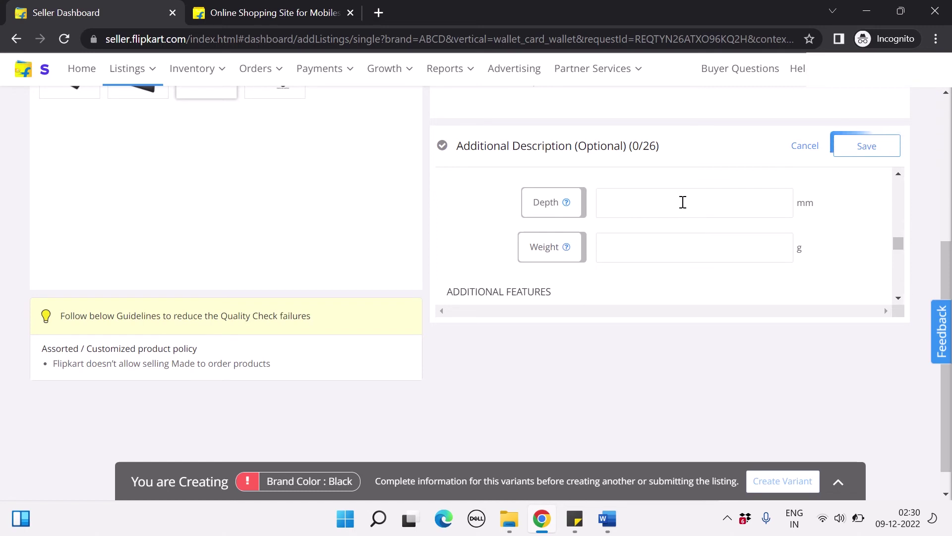
pyautogui.click(683, 202)
pyautogui.write('20')
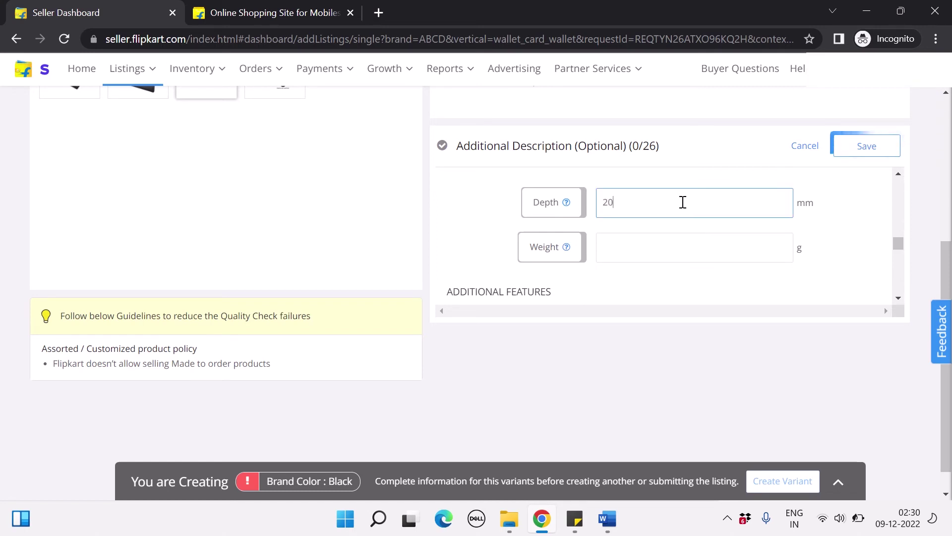
pyautogui.click(665, 250)
pyautogui.write('100')
# Enter "secret compart", "rfid proof" and "credit debit card slot" as three separate Other Features under Additional Features.
pyautogui.scroll(-1, 665, 250)
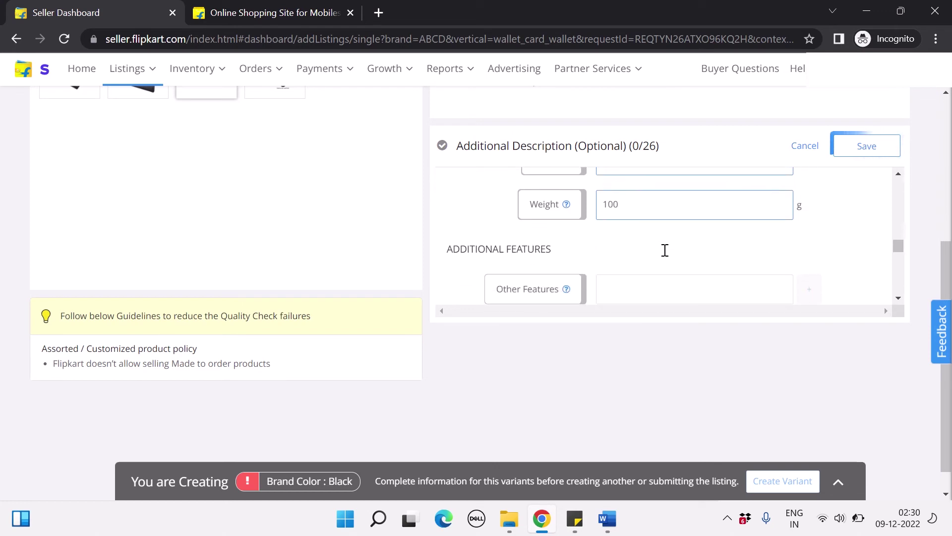
pyautogui.scroll(-1, 665, 250)
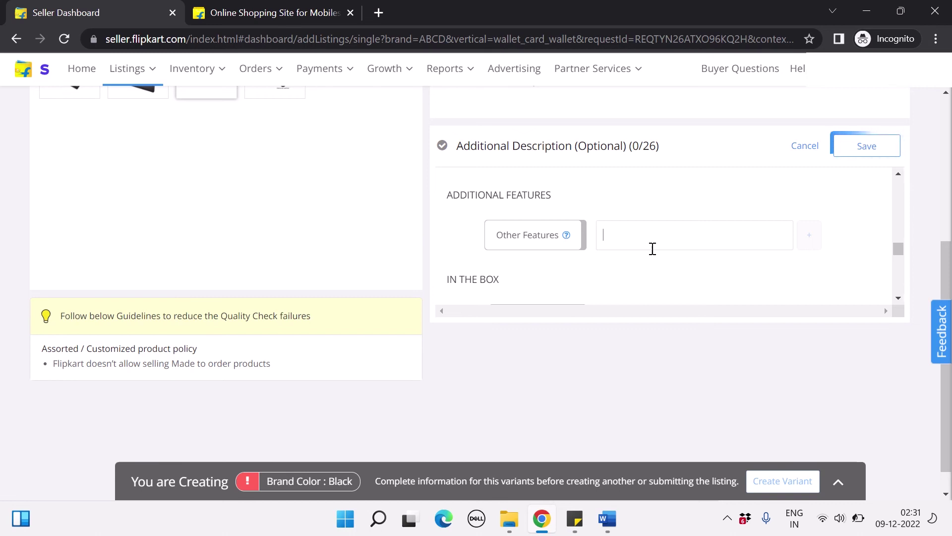
pyautogui.click(652, 248)
pyautogui.write('secr')
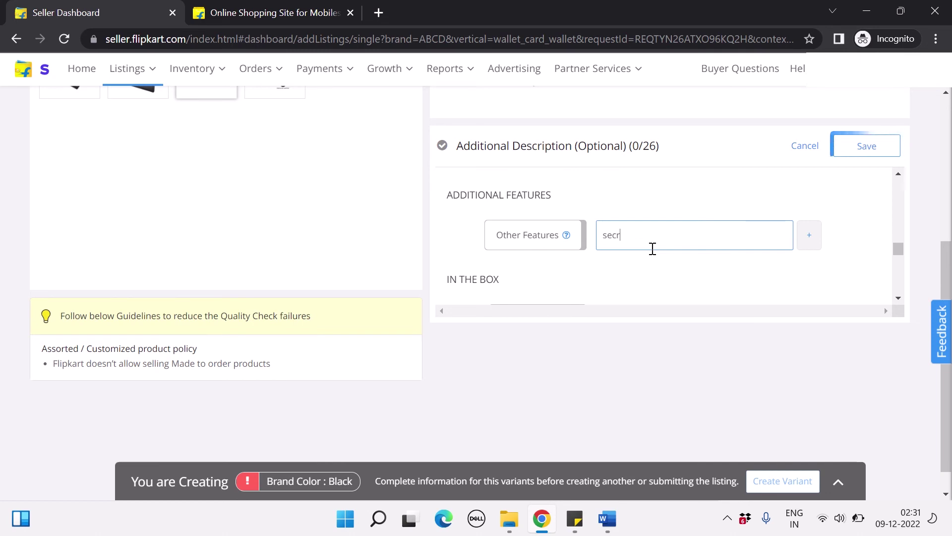
pyautogui.write('et compart')
pyautogui.click(809, 237)
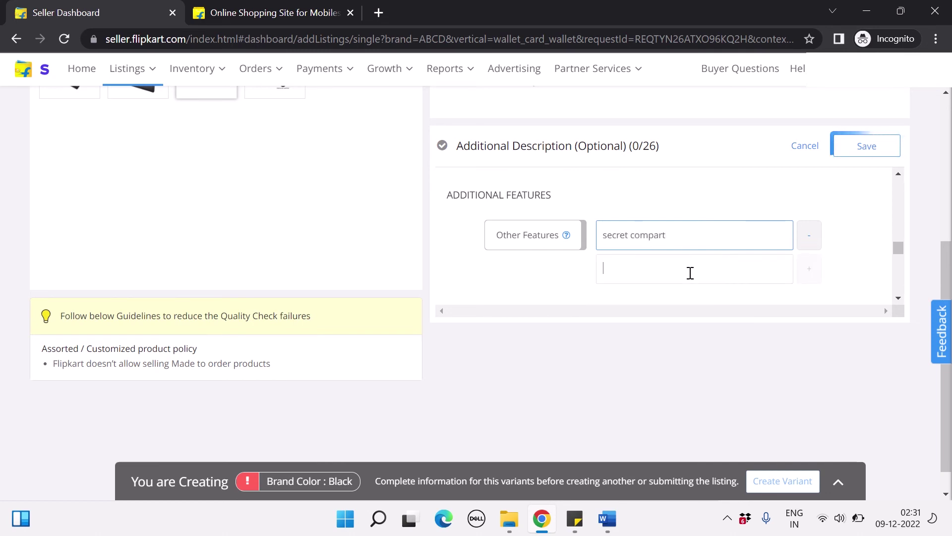
pyautogui.write('rfid proof')
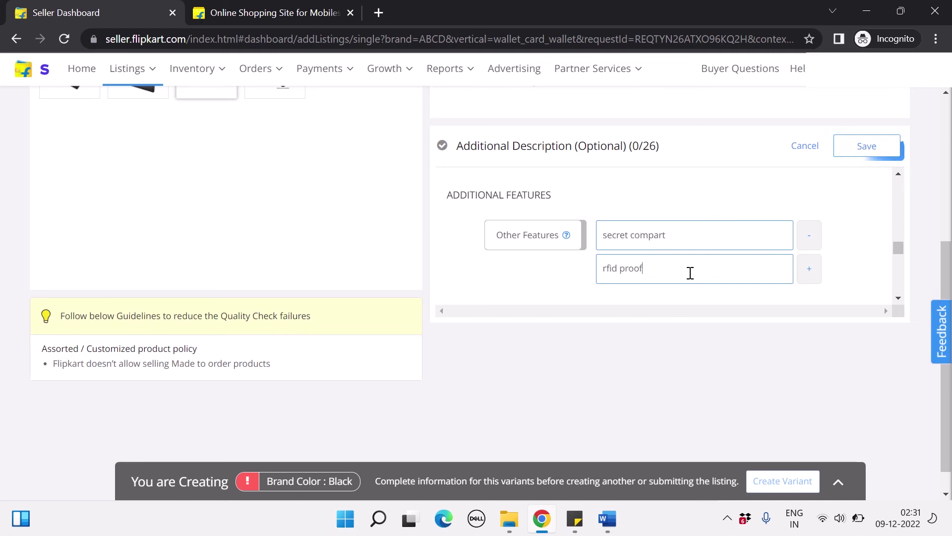
pyautogui.click(811, 271)
pyautogui.scroll(-2, 708, 277)
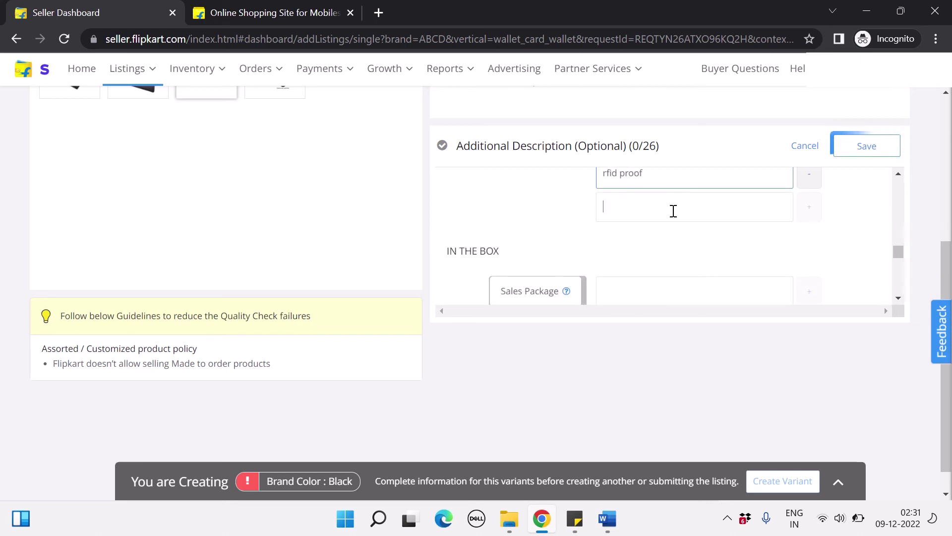
pyautogui.write('credit de')
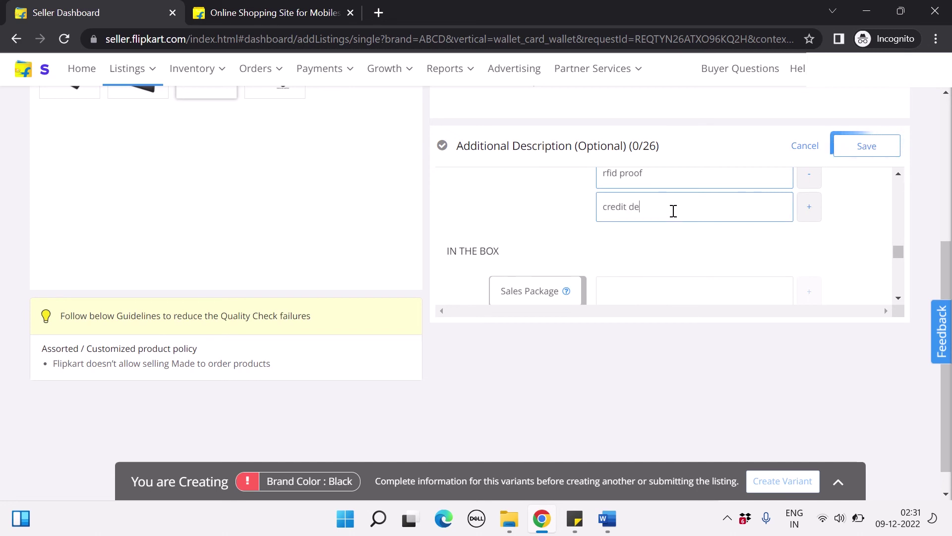
pyautogui.write('bit card c')
pyautogui.write('lot')
# Set the Sales Package to 1 under In the Box.
pyautogui.scroll(-2, 673, 211)
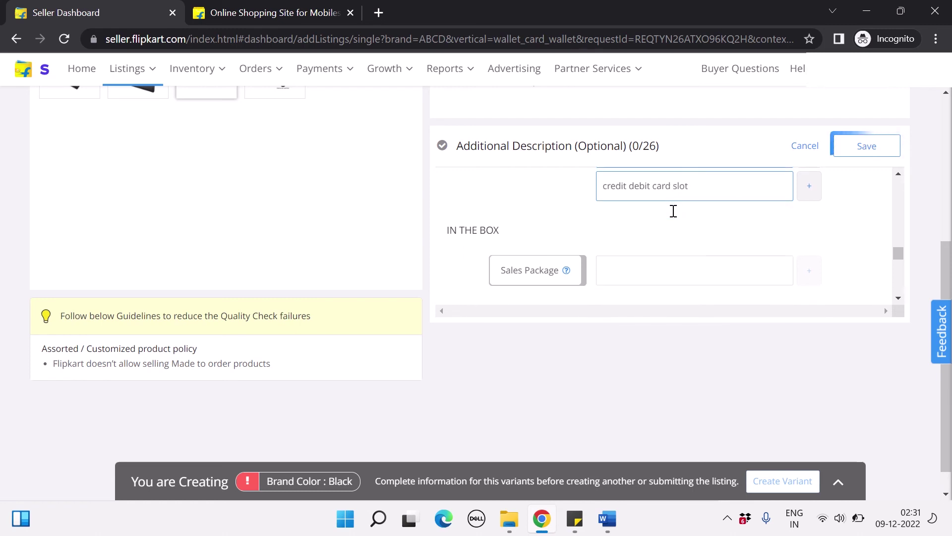
pyautogui.click(647, 221)
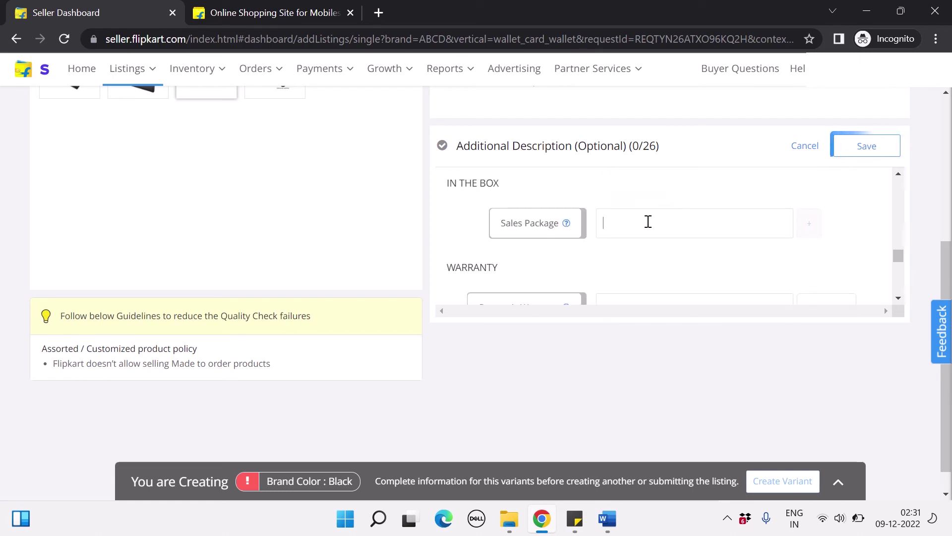
pyautogui.write('1')
# Set Pattern/Print Type to Solid under Wallet Details, leaving the warranty fields blank.
pyautogui.scroll(-3, 648, 221)
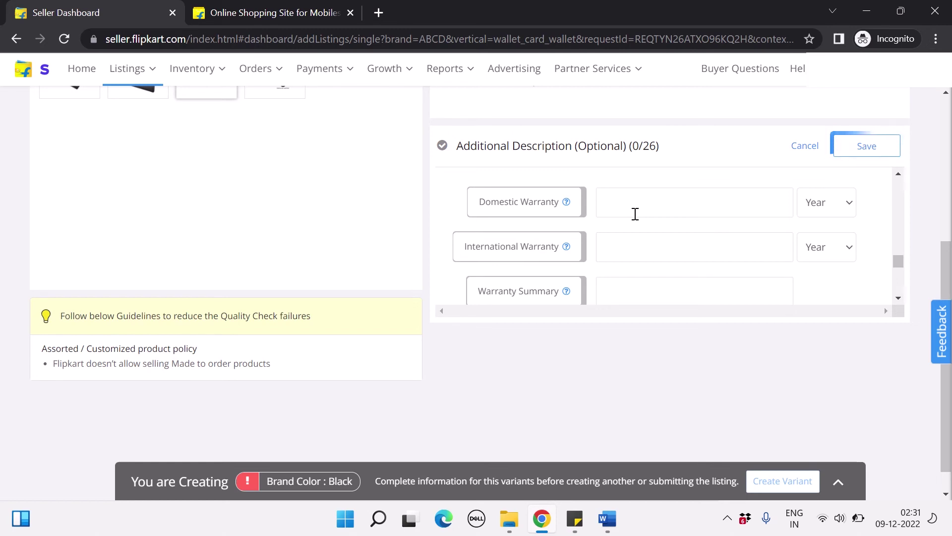
pyautogui.scroll(-5, 636, 214)
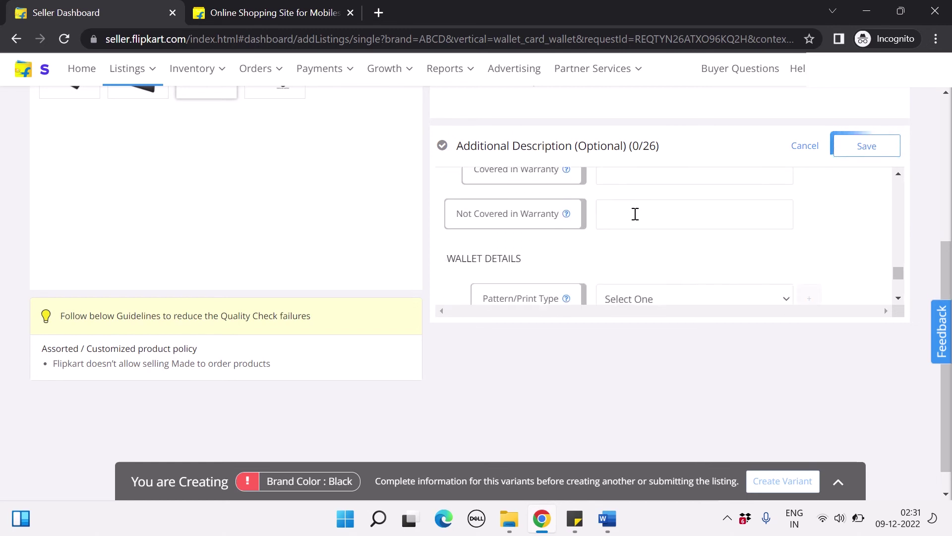
pyautogui.scroll(-4, 636, 214)
pyautogui.scroll(6, 635, 214)
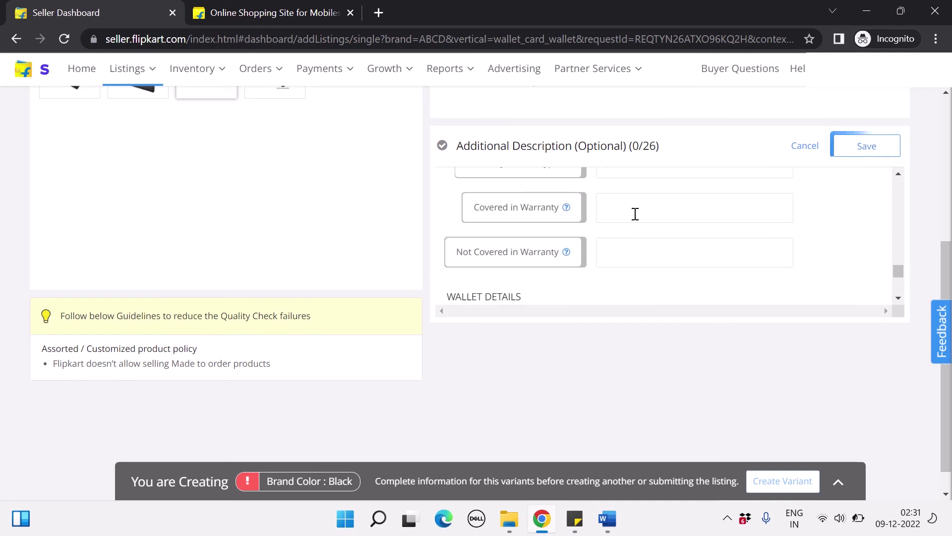
pyautogui.scroll(1, 636, 214)
pyautogui.scroll(-2, 635, 213)
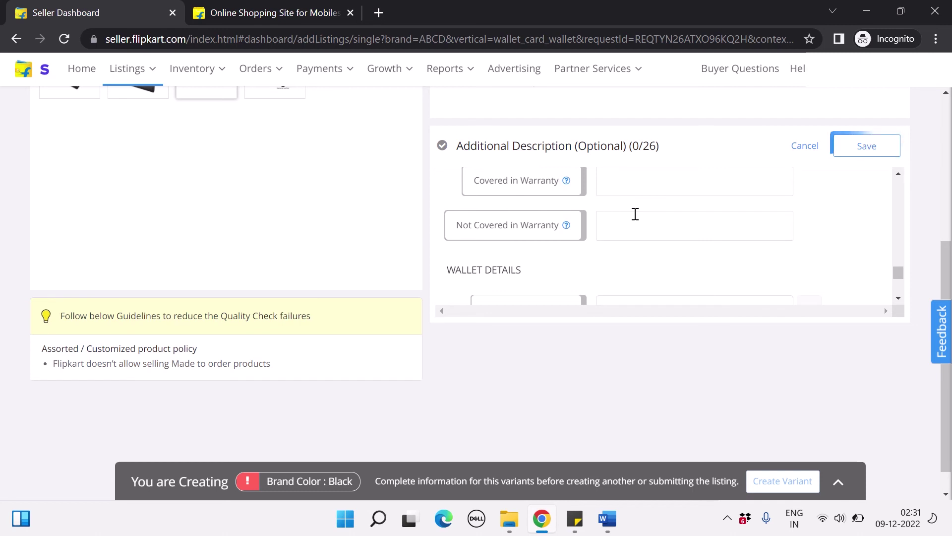
pyautogui.scroll(-3, 635, 213)
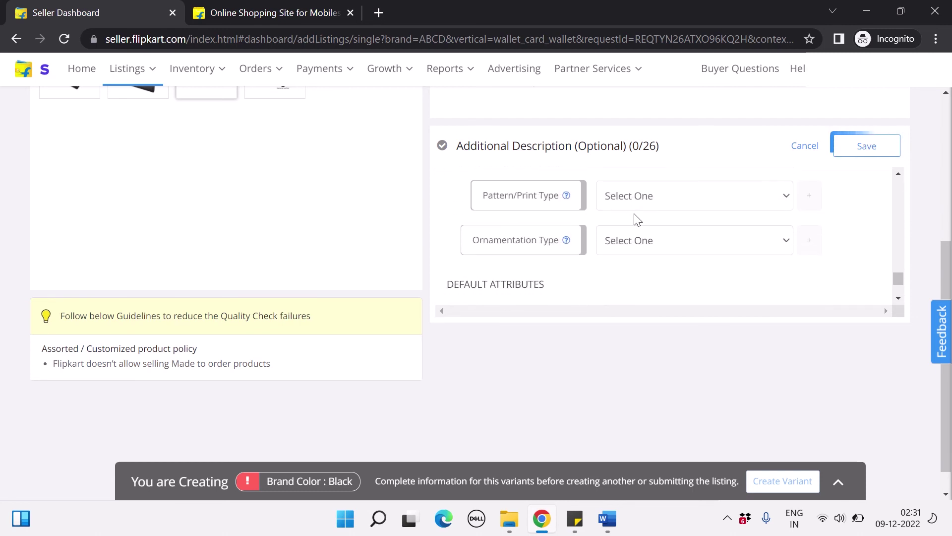
pyautogui.click(661, 206)
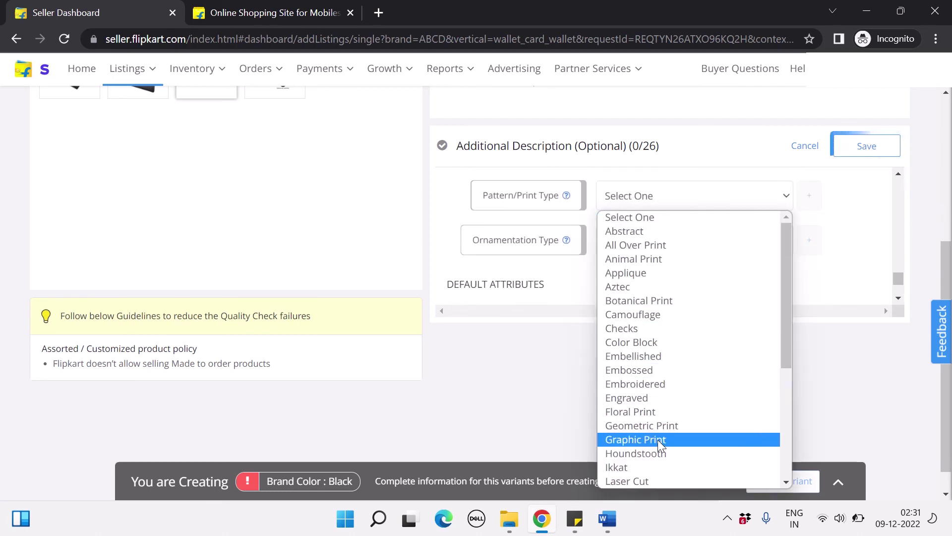
pyautogui.scroll(-2, 659, 444)
pyautogui.scroll(-3, 661, 445)
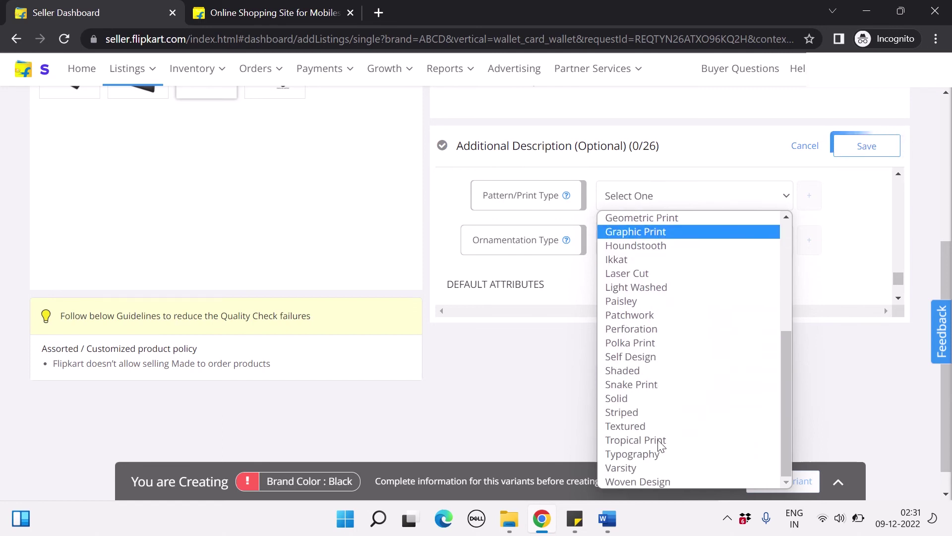
pyautogui.click(638, 397)
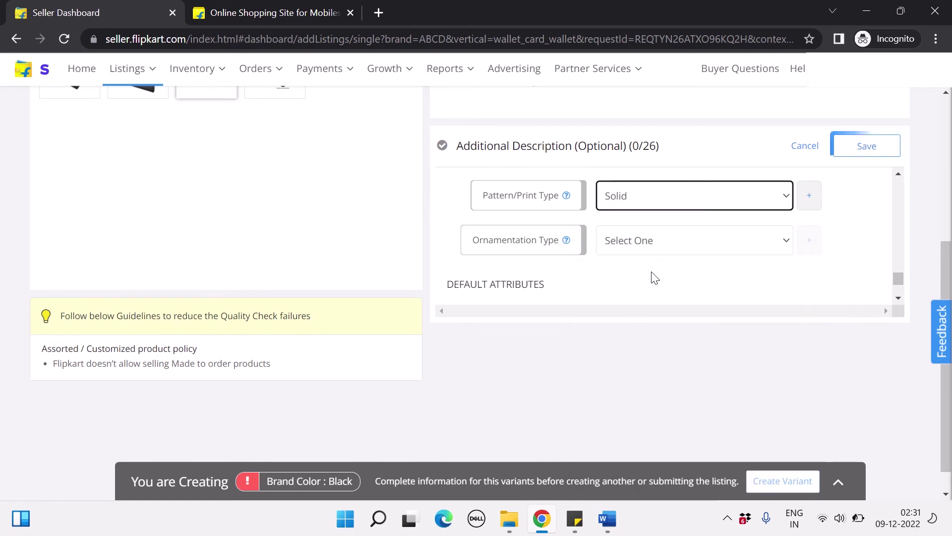
# Set the wallet's Ornamentation Type to None.
pyautogui.scroll(-1, 656, 273)
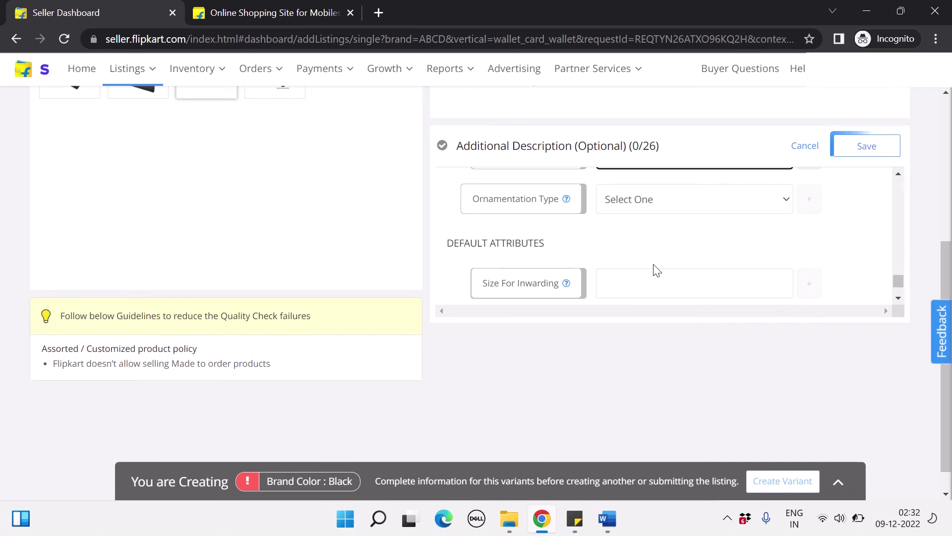
pyautogui.click(634, 199)
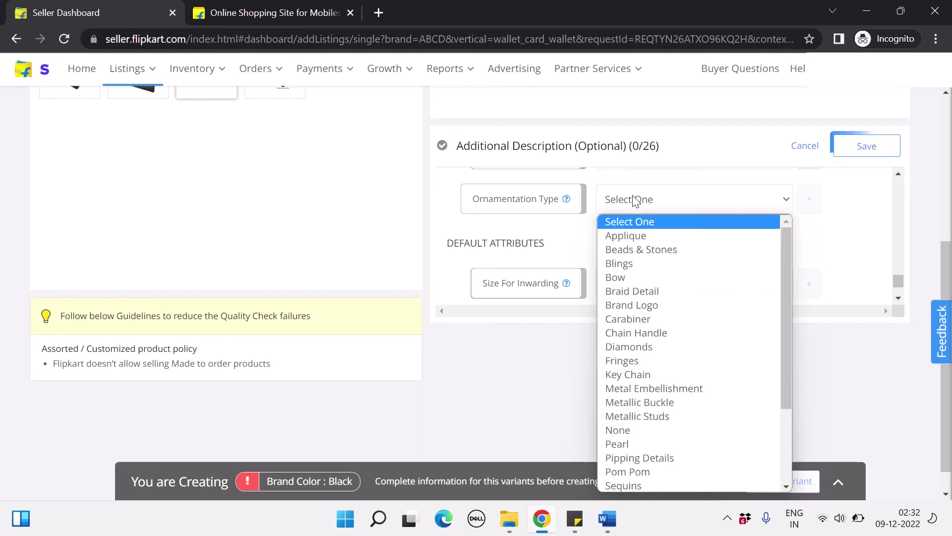
pyautogui.scroll(-3, 639, 396)
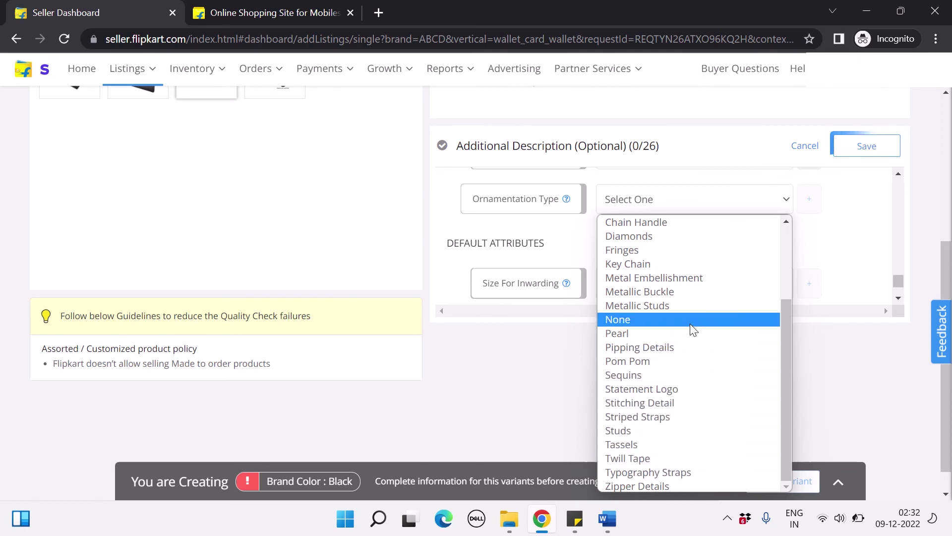
pyautogui.scroll(3, 693, 331)
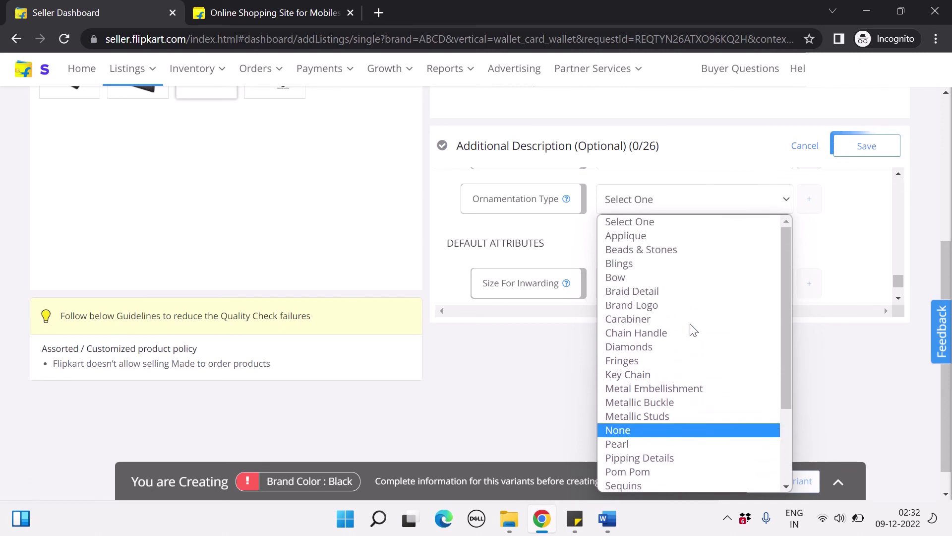
pyautogui.click(642, 430)
# Set RFID to Yes under Features and save the additional description.
pyautogui.scroll(-1, 659, 232)
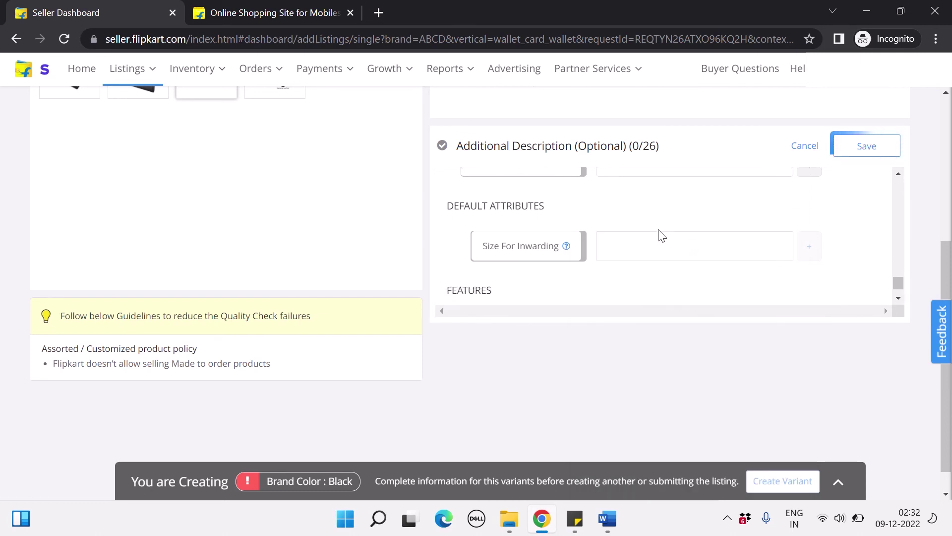
pyautogui.scroll(-1, 660, 230)
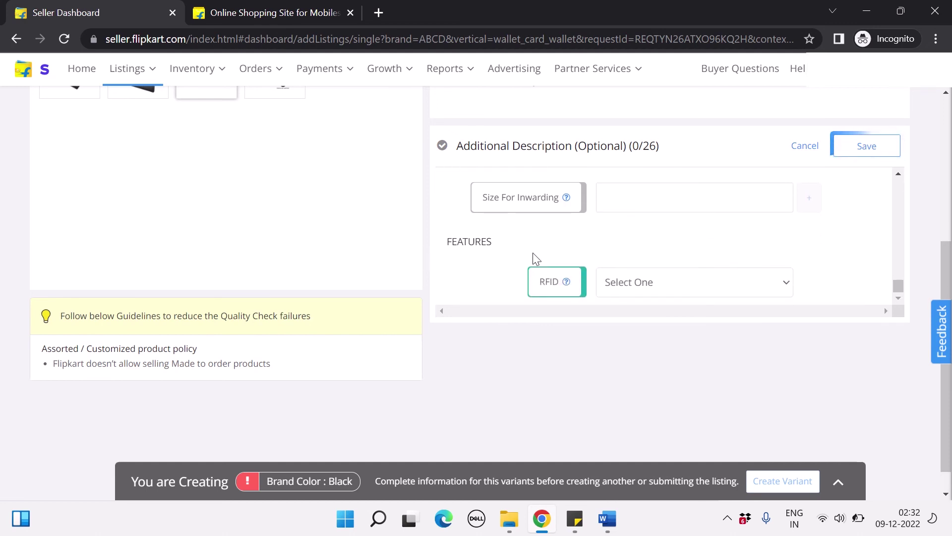
pyautogui.click(665, 290)
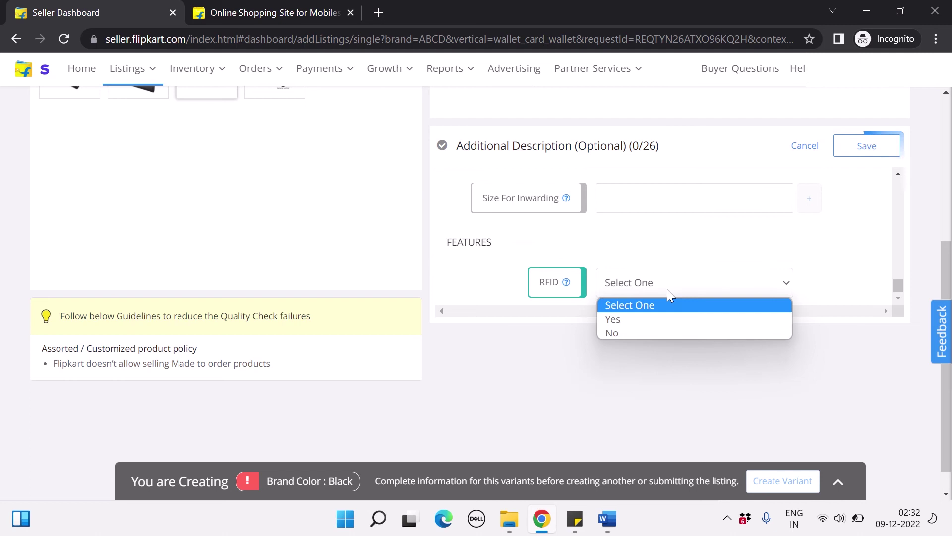
pyautogui.click(640, 319)
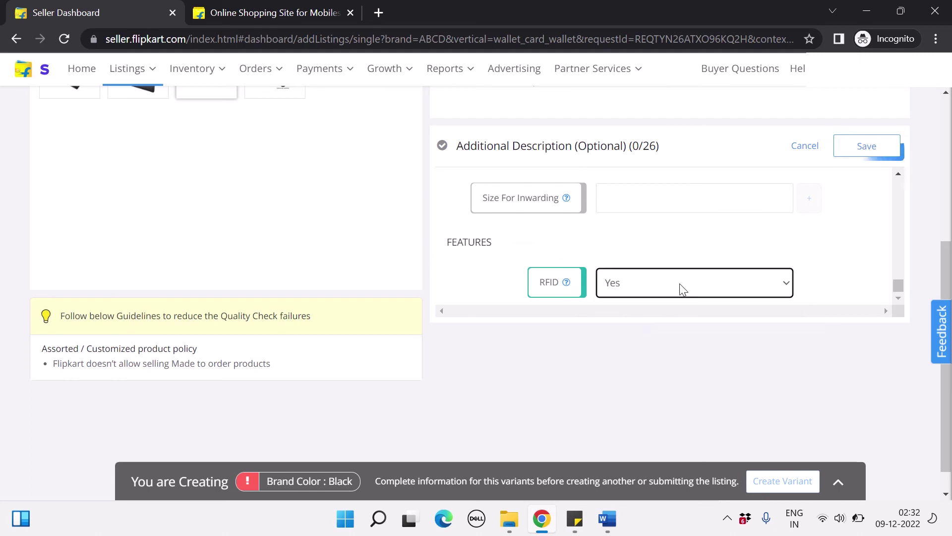
pyautogui.click(869, 154)
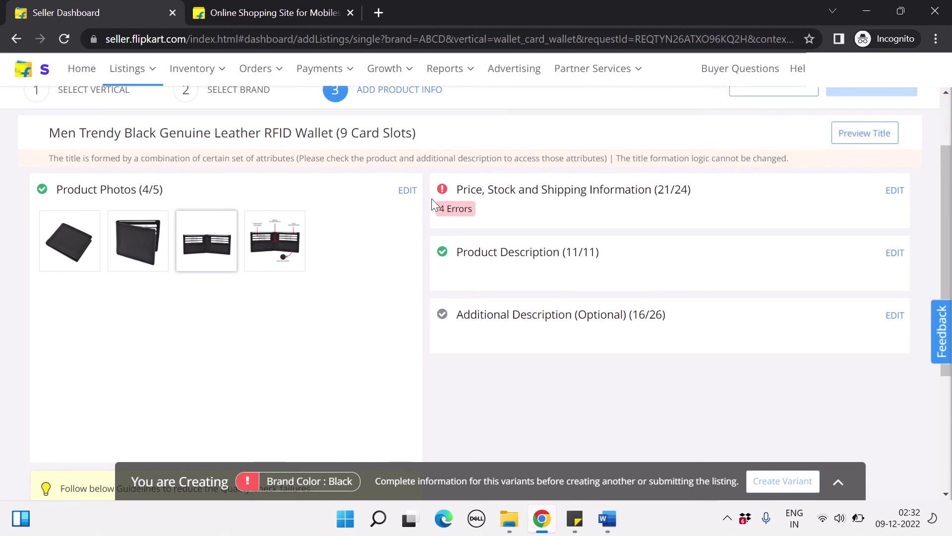
# Reopen the Price, Stock and Shipping Information for editing and set the Procurement SLA to 2 days.
pyautogui.scroll(2, 645, 313)
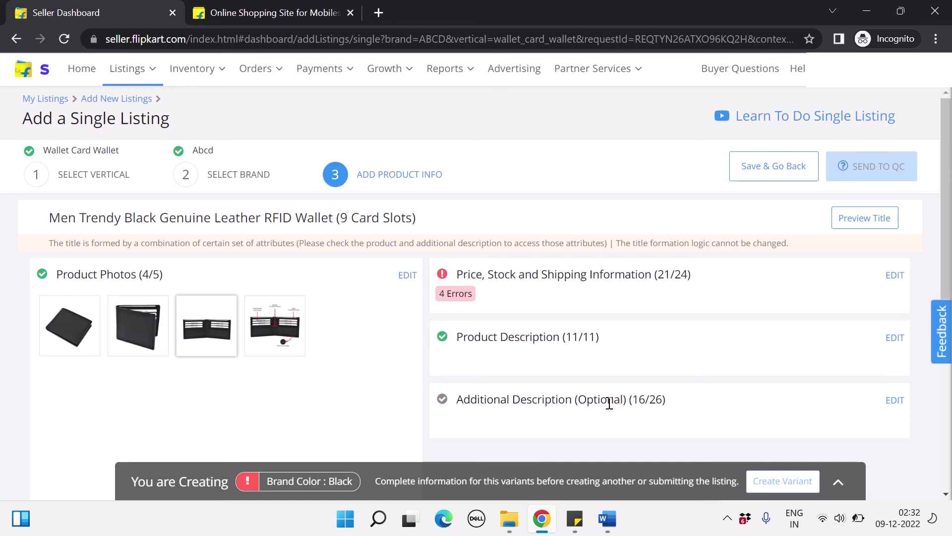
pyautogui.click(895, 274)
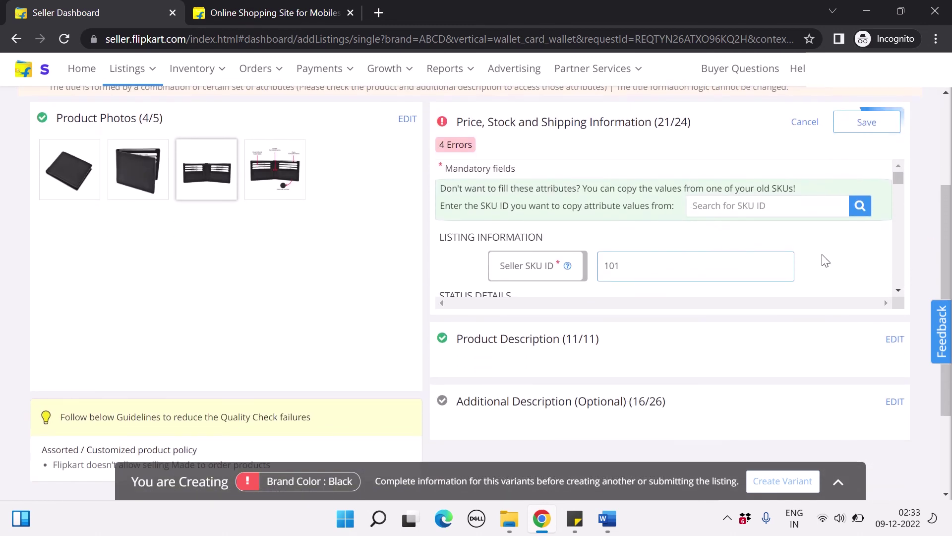
pyautogui.scroll(1, 825, 261)
pyautogui.scroll(-2, 724, 261)
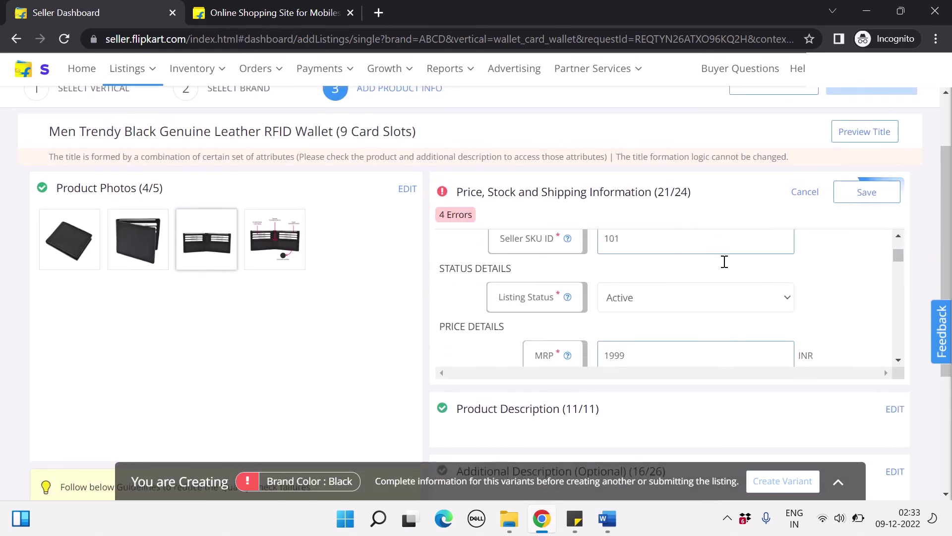
pyautogui.scroll(-5, 725, 261)
pyautogui.scroll(1, 724, 261)
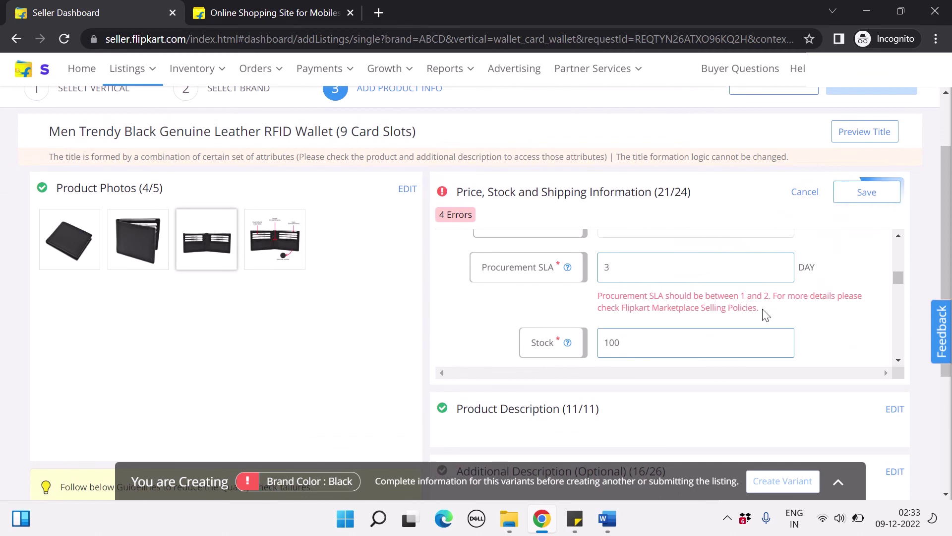
pyautogui.press('BackSpace')
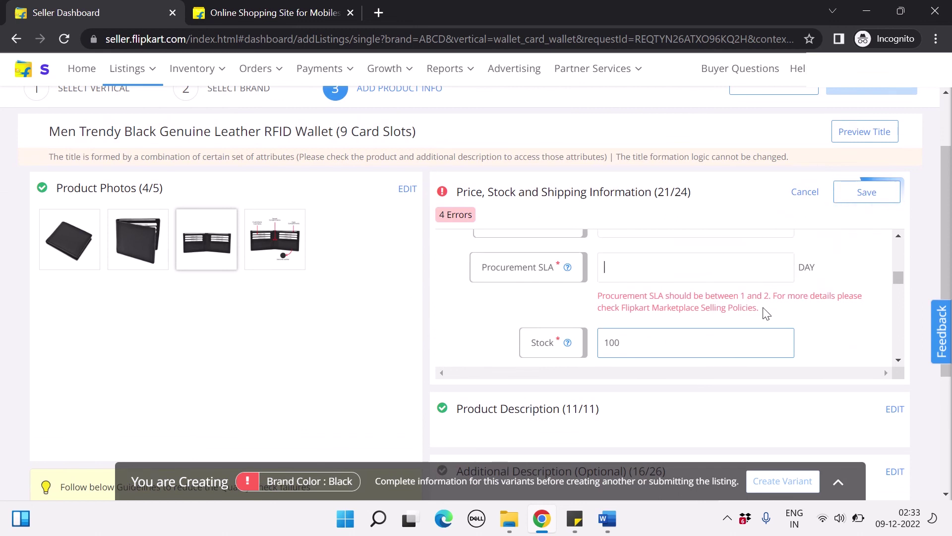
pyautogui.write('2')
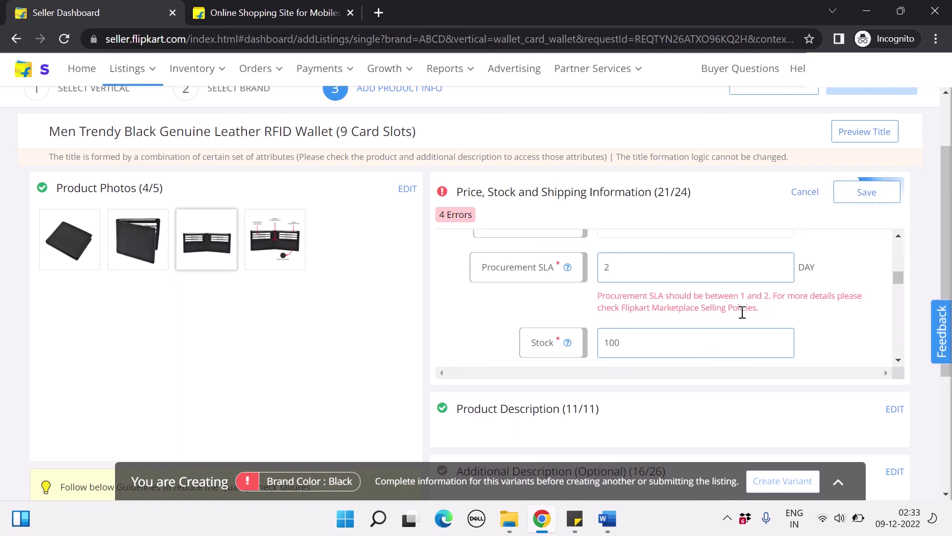
# Fill in the missing mandatory HSN code as 9402 under Tax Details.
pyautogui.scroll(-5, 742, 313)
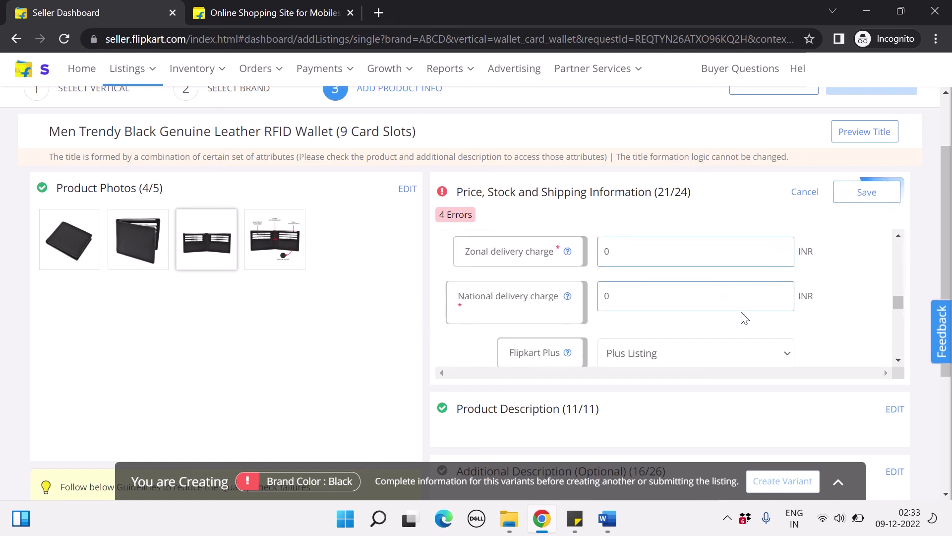
pyautogui.scroll(-6, 744, 318)
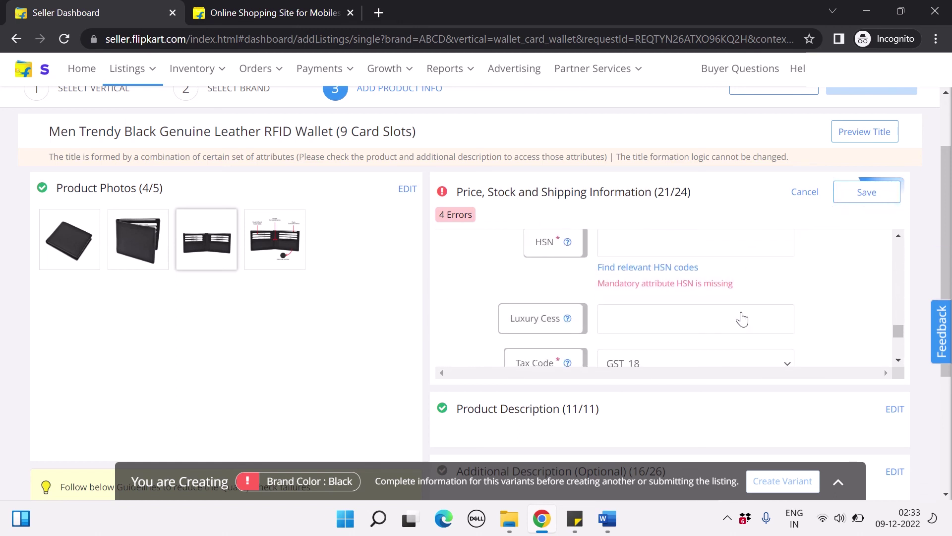
pyautogui.scroll(1, 742, 318)
pyautogui.click(662, 261)
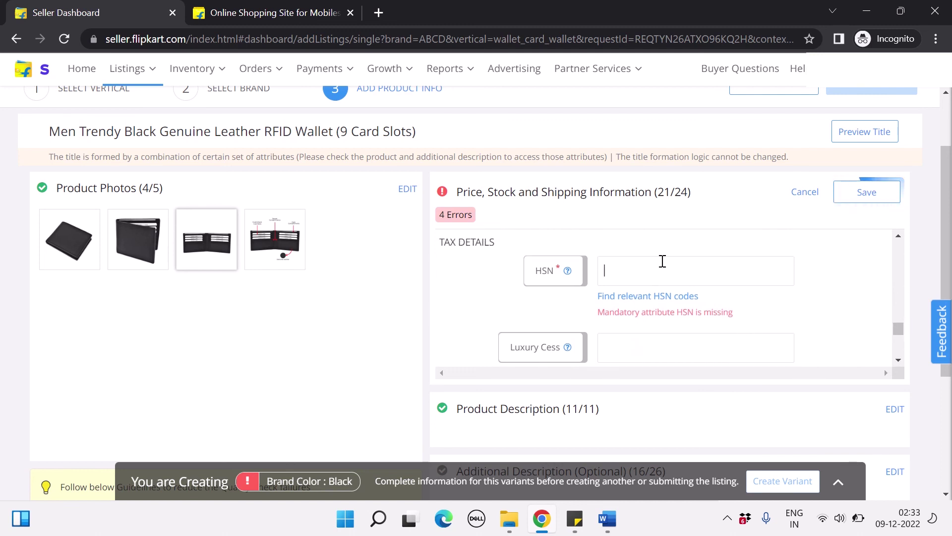
pyautogui.write('9402')
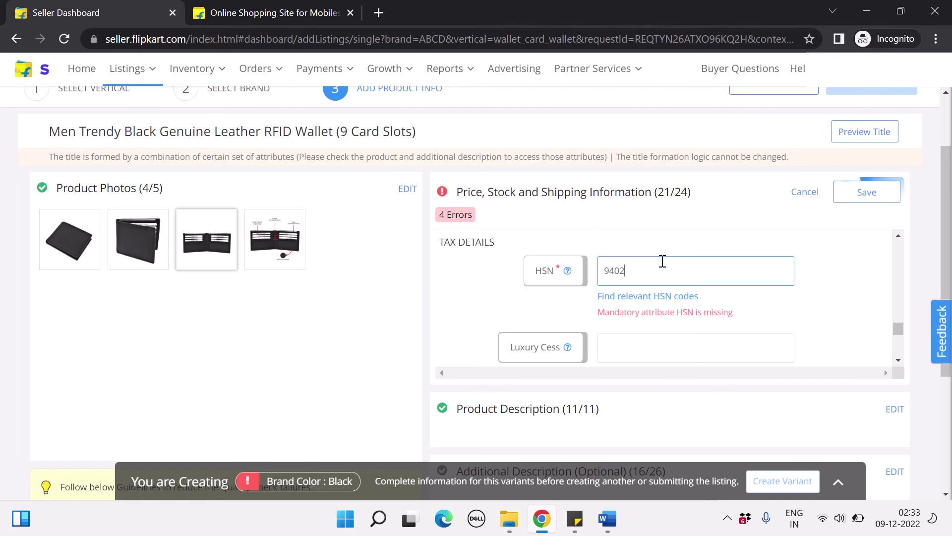
# Expand the Manufacturer Details under Manufacturing Details to read "xyy of state uttar pradesh".
pyautogui.scroll(-4, 831, 319)
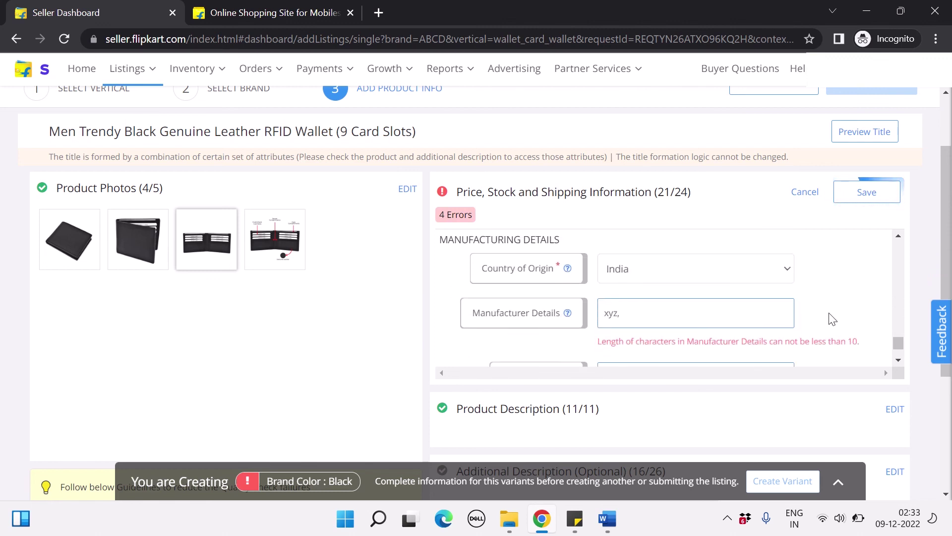
pyautogui.scroll(-1, 831, 315)
pyautogui.click(689, 281)
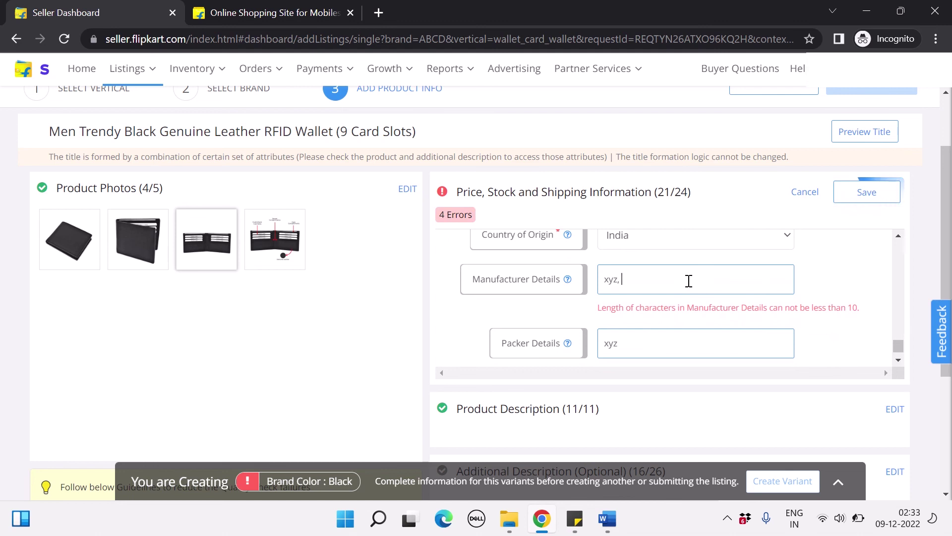
pyautogui.press('BackSpace')
pyautogui.press('BackSpace')
pyautogui.write('y of c')
pyautogui.press('BackSpace')
pyautogui.write('state uttra')
pyautogui.press('BackSpace')
pyautogui.press('BackSpace')
pyautogui.write('ar o')
pyautogui.press('BackSpace')
pyautogui.write('pradesh')
# Replace the Packer Details with a copy of the Manufacturer Details text and save the price, stock and shipping information.
pyautogui.tripleClick(689, 280)
pyautogui.hotkey('ctrl', 'c')
pyautogui.doubleClick(683, 356)
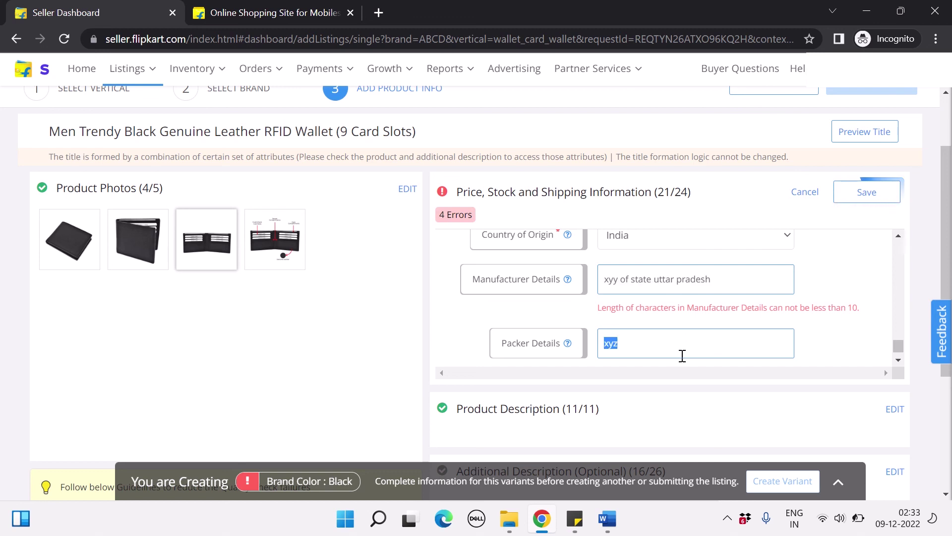
pyautogui.hotkey('ctrl', 'v')
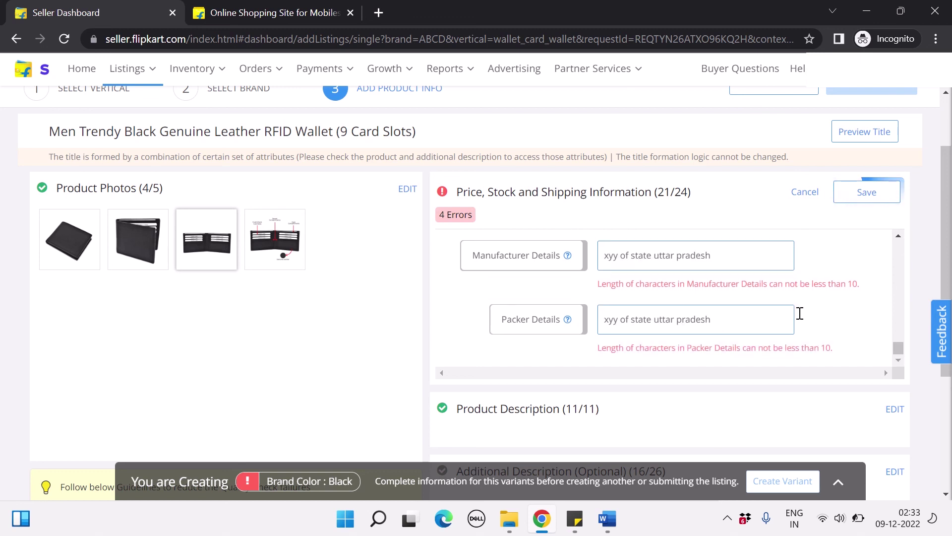
pyautogui.click(873, 194)
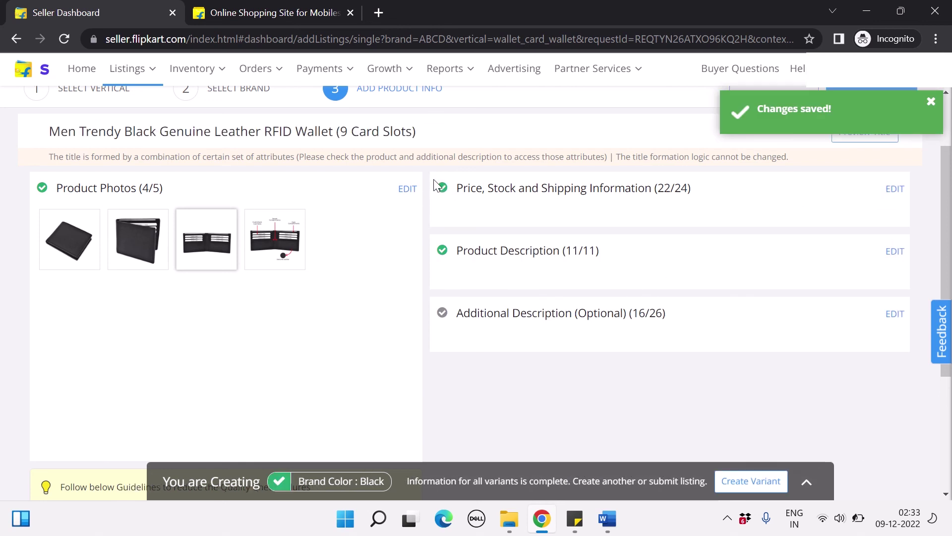
pyautogui.scroll(2, 716, 336)
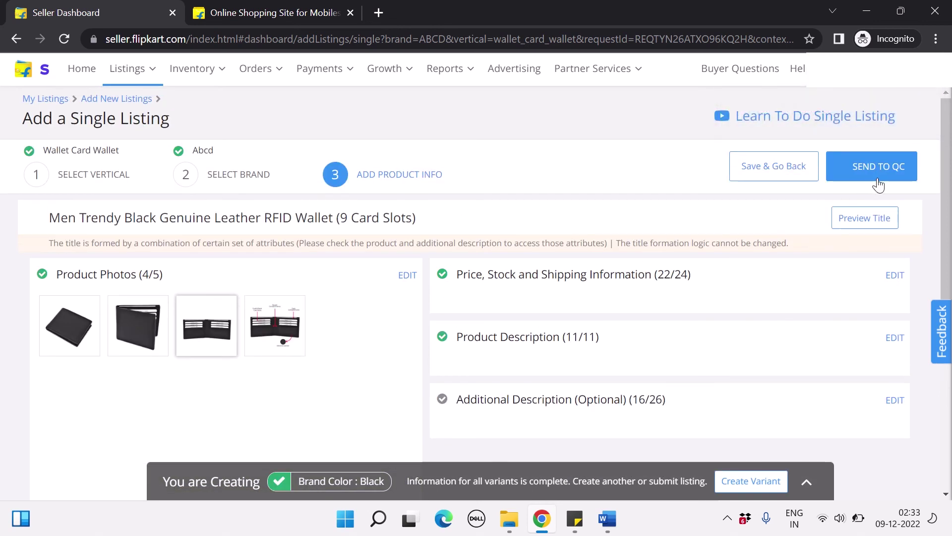